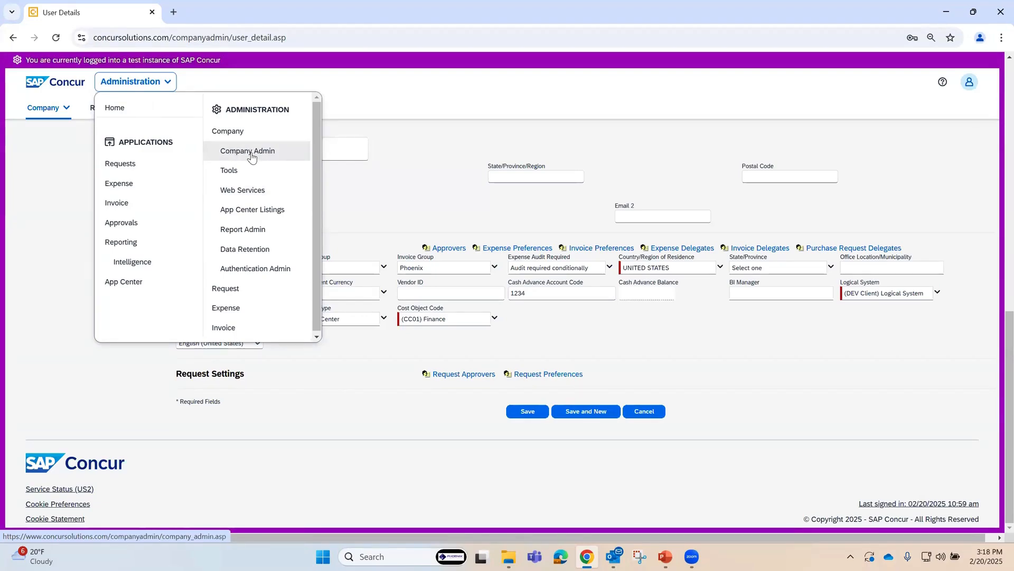
Step: Open the User Administration page within Company Administration
click(251, 156)
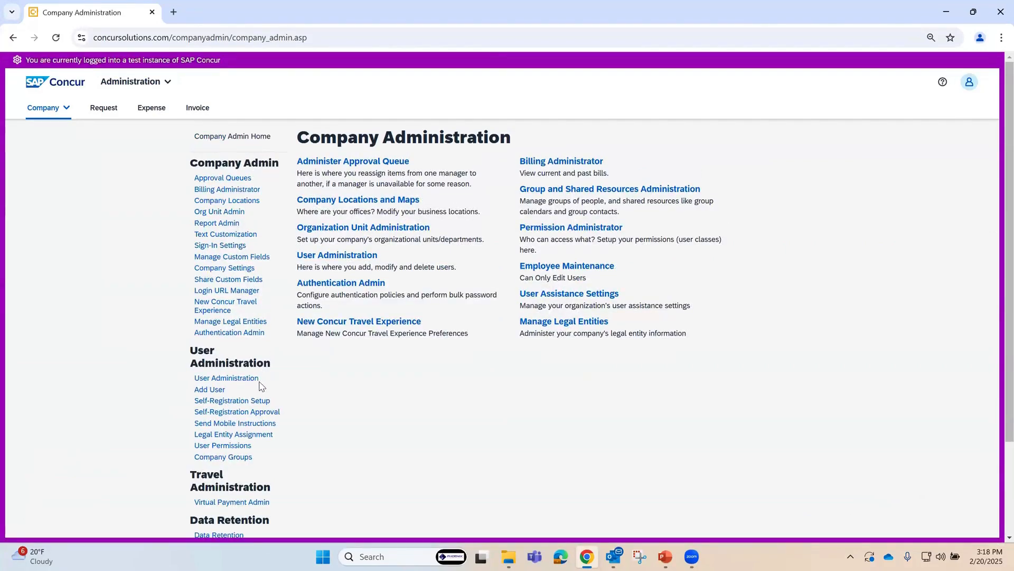
drag(265, 382, 195, 380)
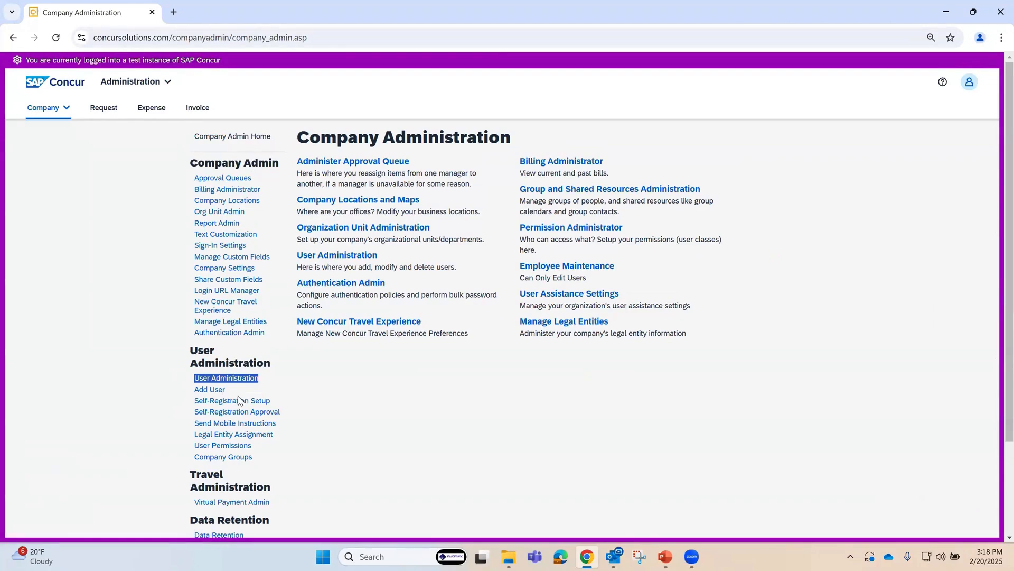
drag(224, 394, 193, 389)
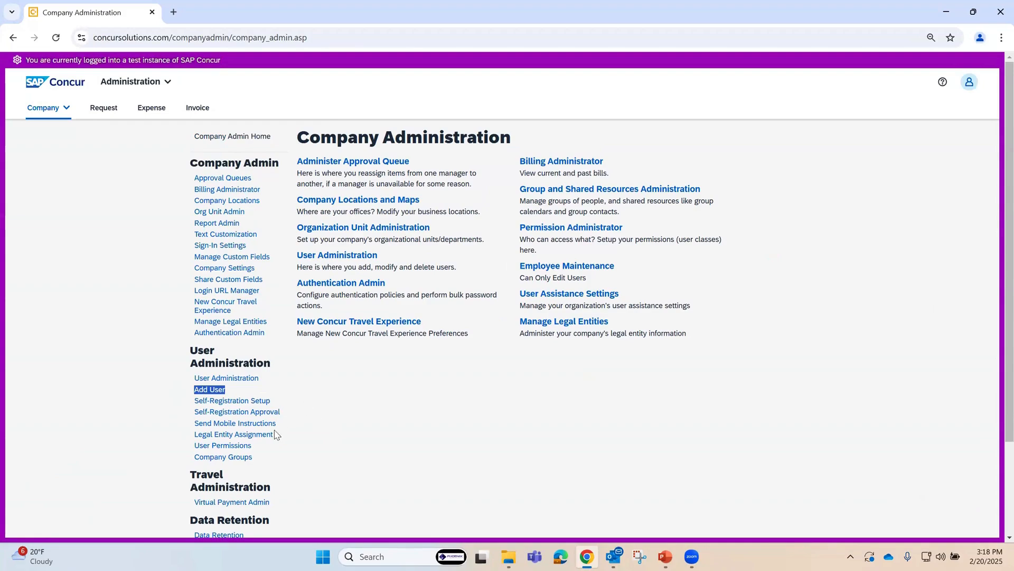
drag(254, 452, 171, 454)
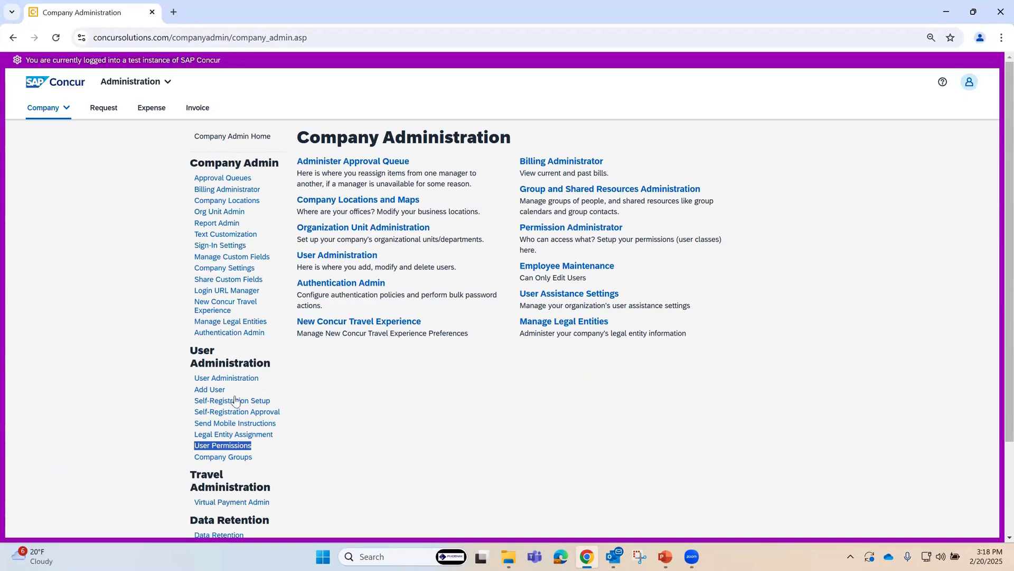
click(230, 378)
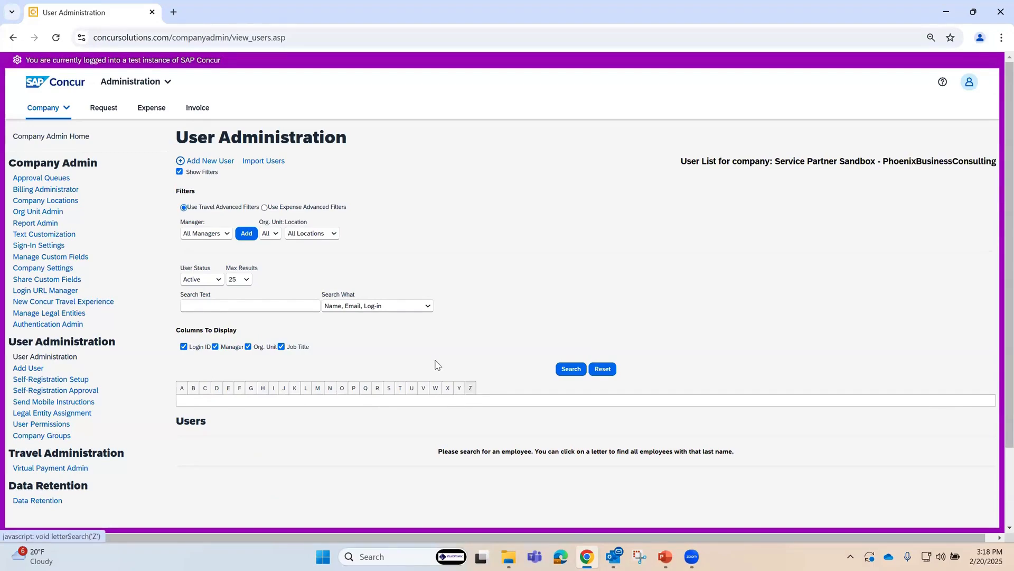
Step: List users filed under F, search using Last Name (exact match), and open the matching employee's record
click(239, 391)
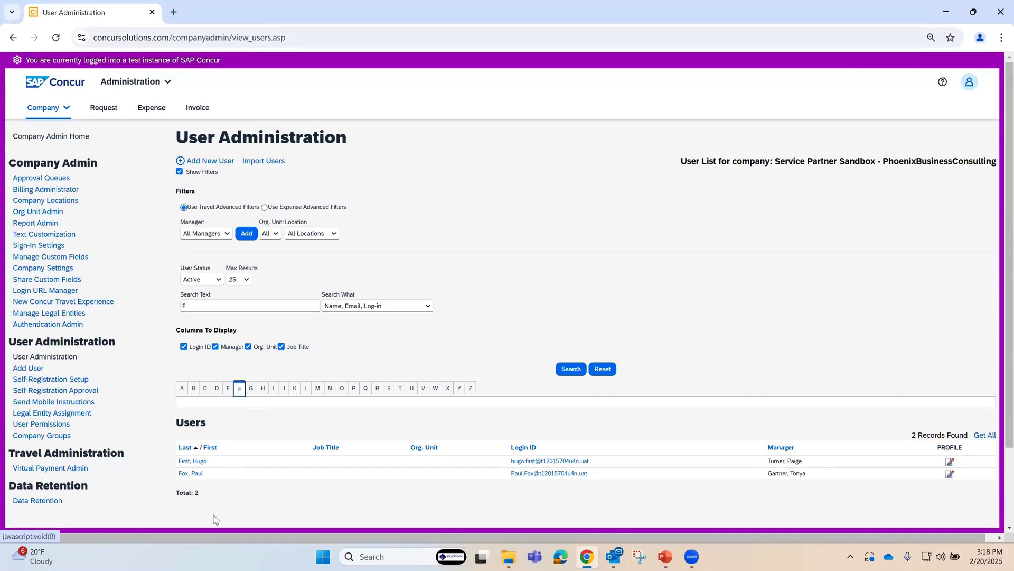
drag(199, 308, 137, 302)
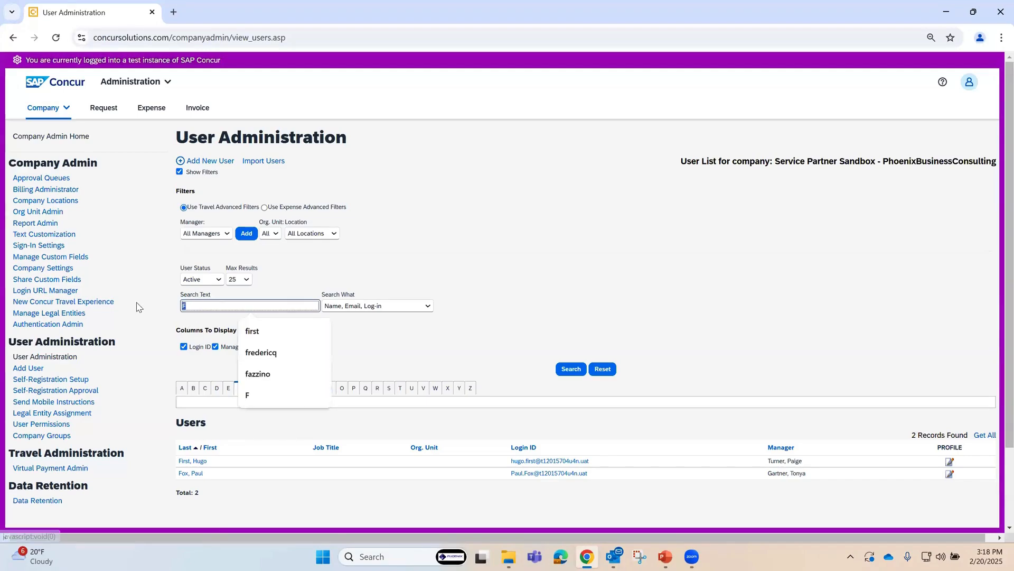
text(first)
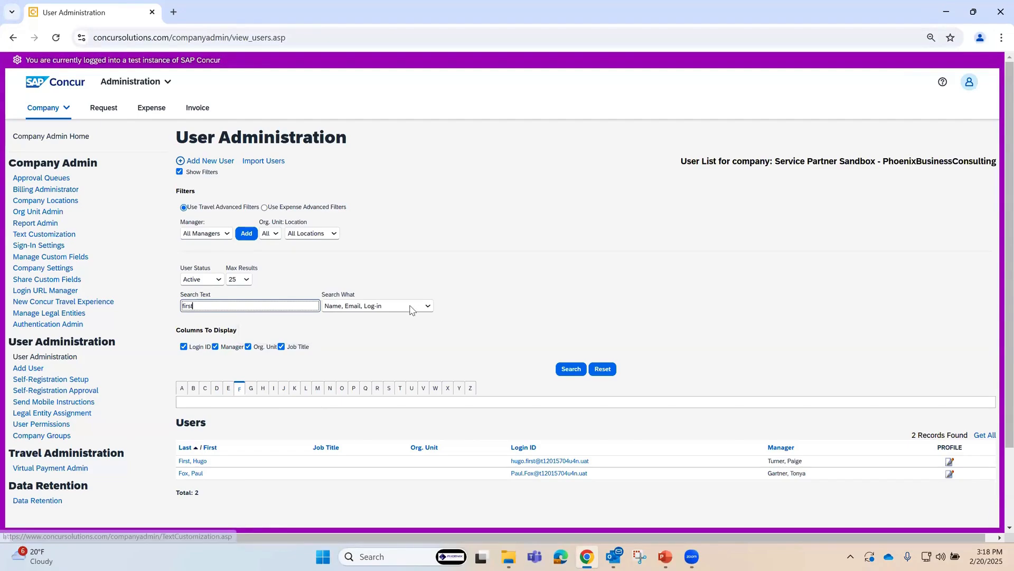
click(427, 306)
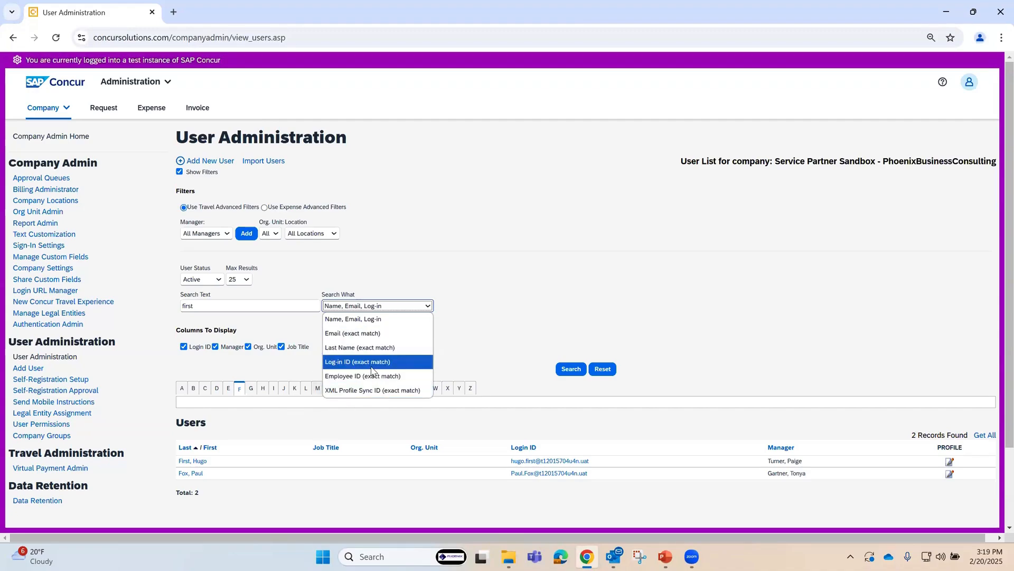
click(348, 352)
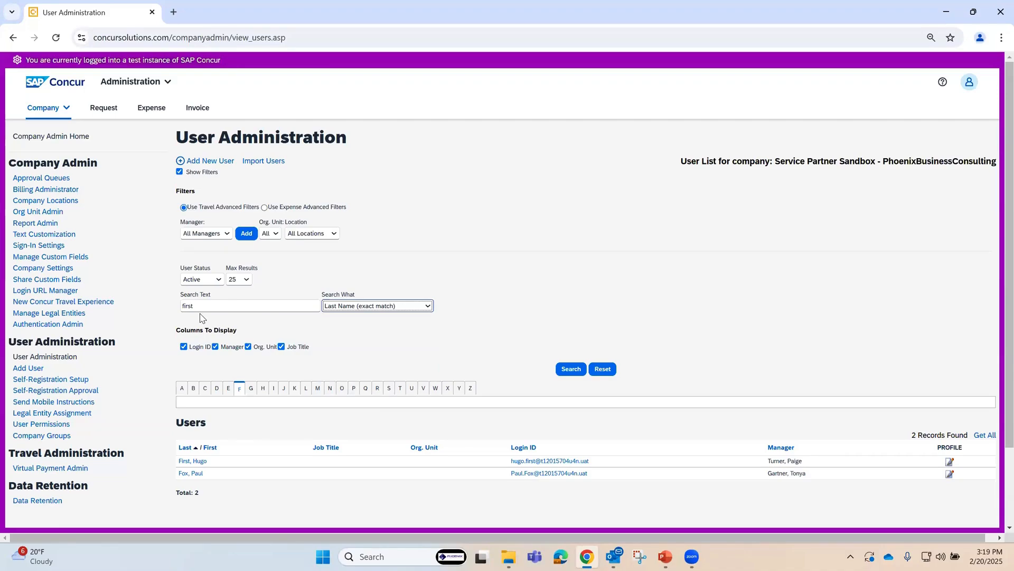
click(571, 370)
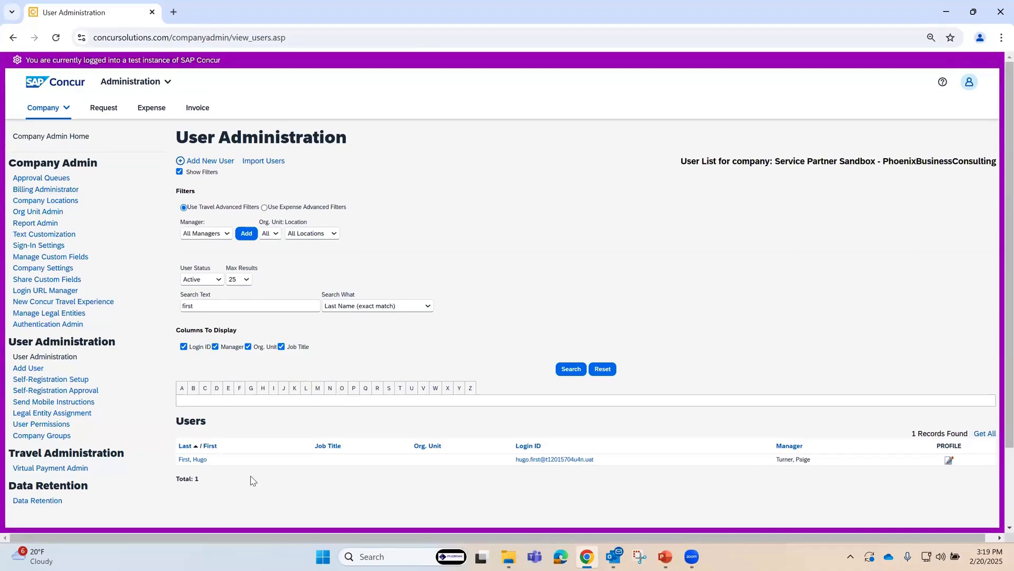
scroll(253, 480, down, 2)
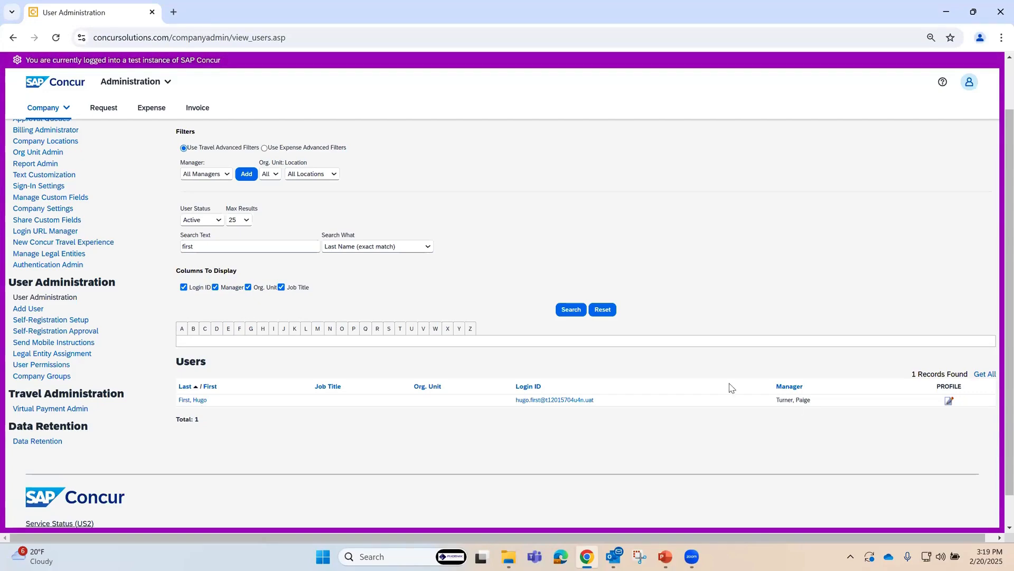
click(199, 404)
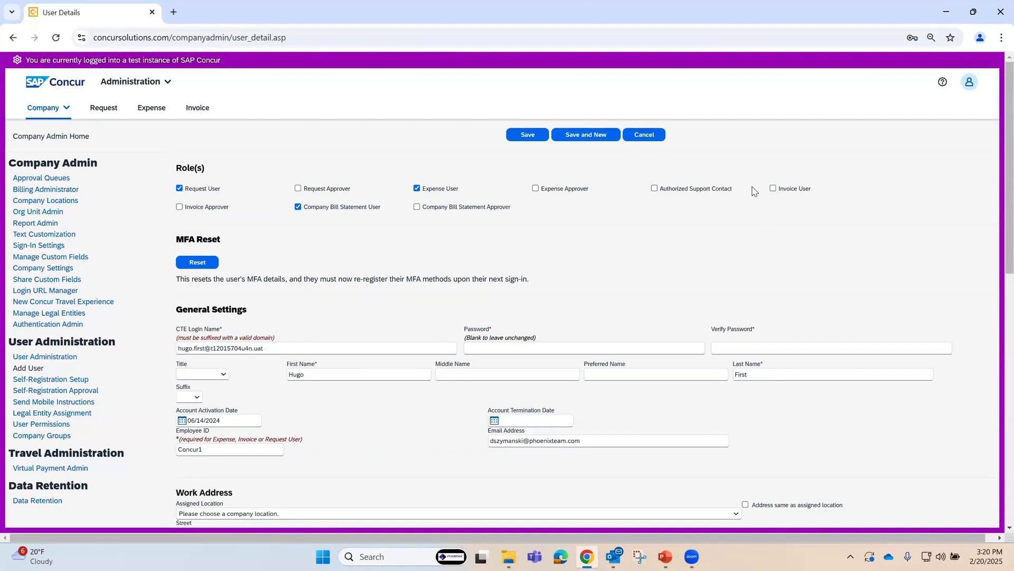
Step: Select the Invoice User role for the employee and review the remaining profile settings
click(775, 190)
click(774, 190)
click(180, 207)
scroll(317, 431, down, 1)
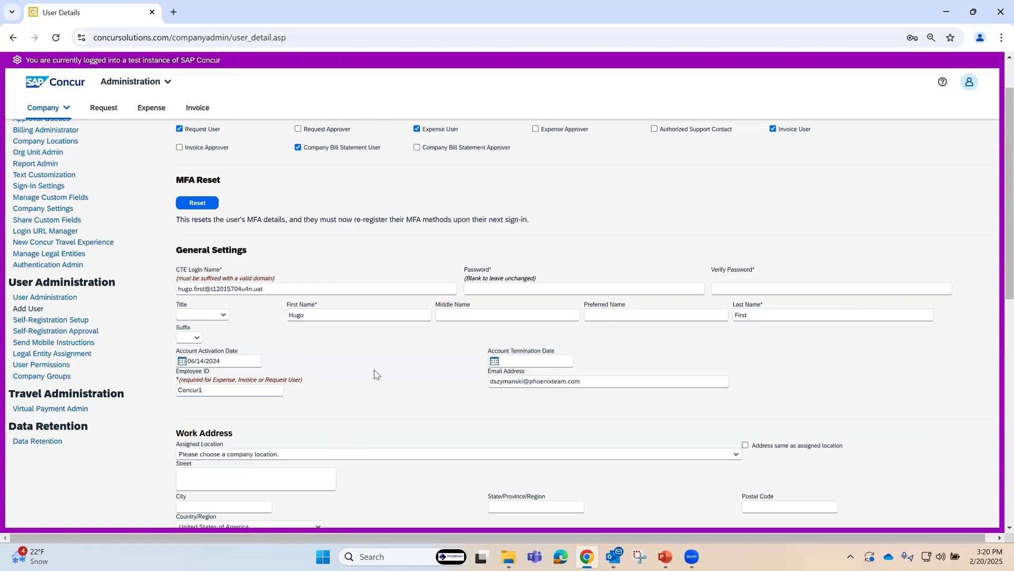
scroll(376, 374, down, 9)
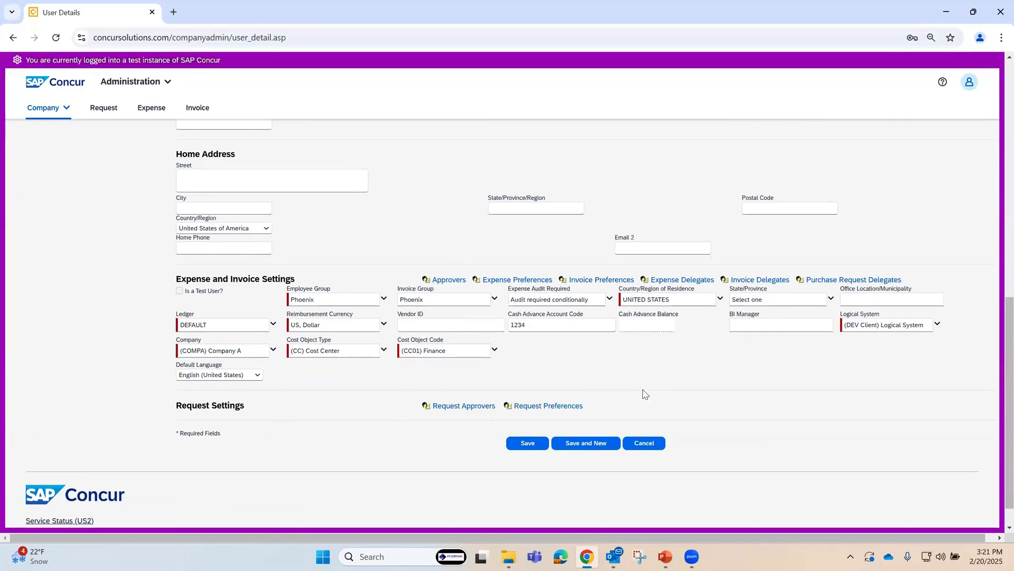
scroll(652, 393, up, 10)
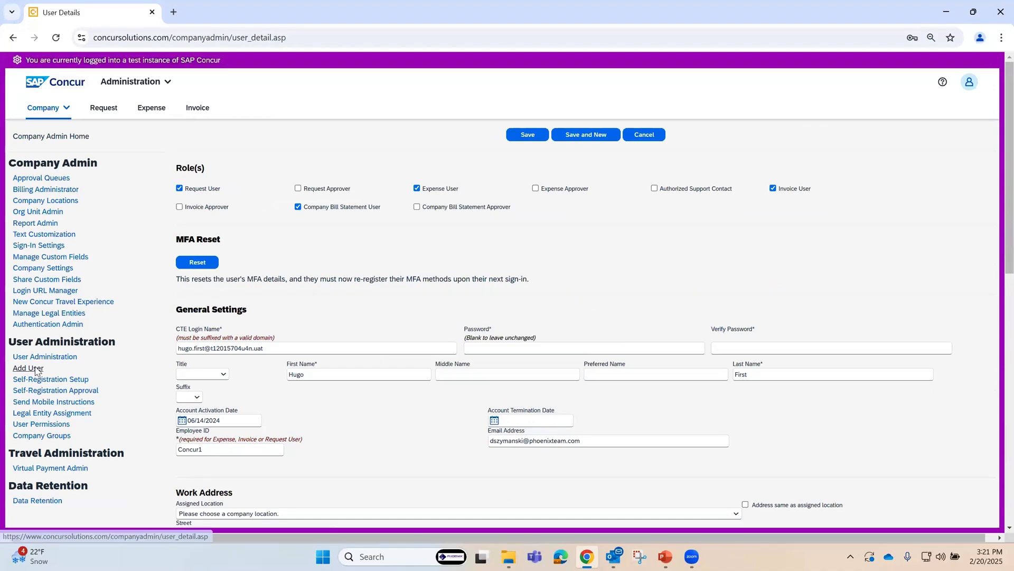
Step: Start a new user record without linking an existing expense user, and set its Employee Group Configuration to USA
click(81, 378)
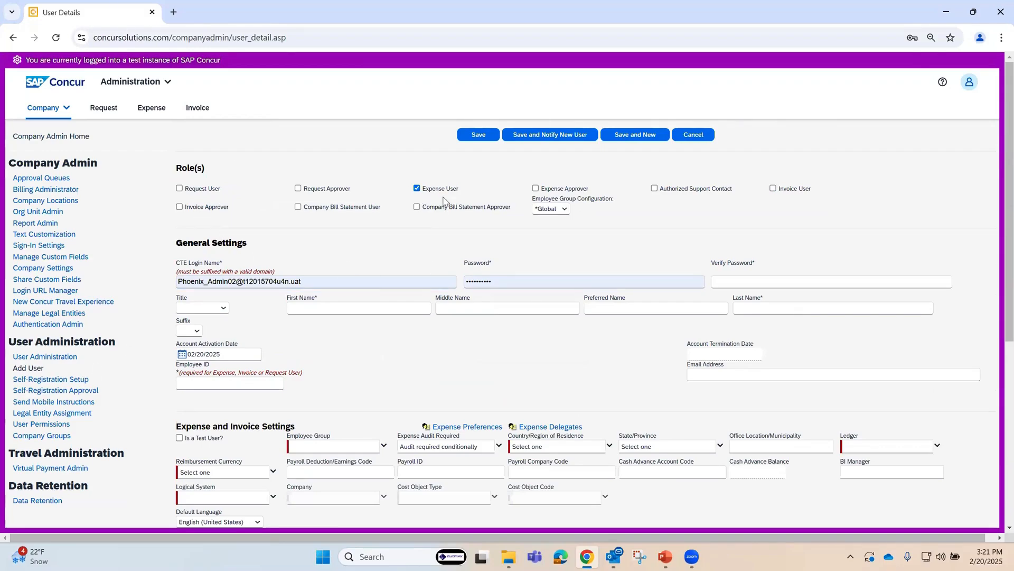
click(564, 210)
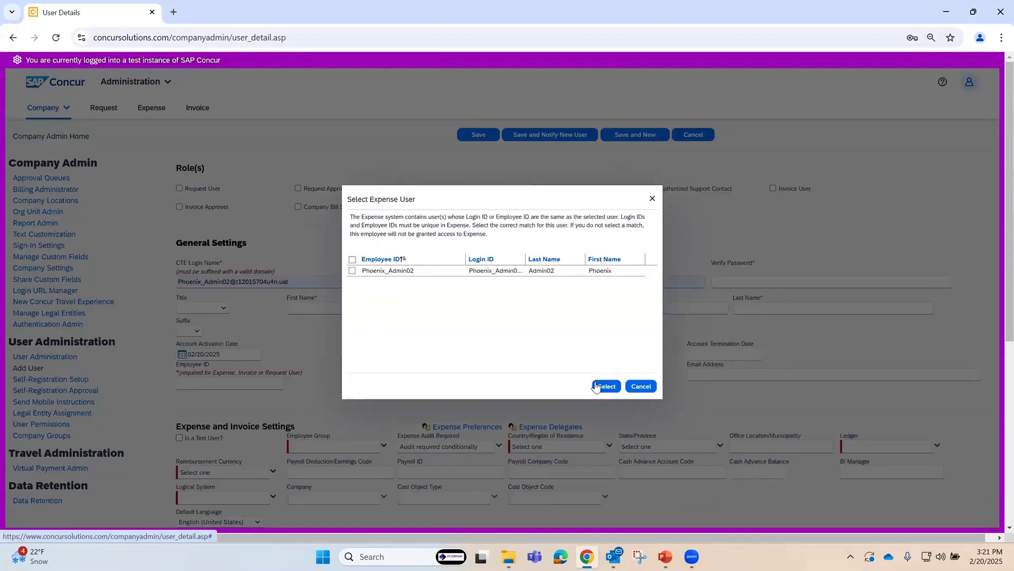
click(641, 386)
click(565, 209)
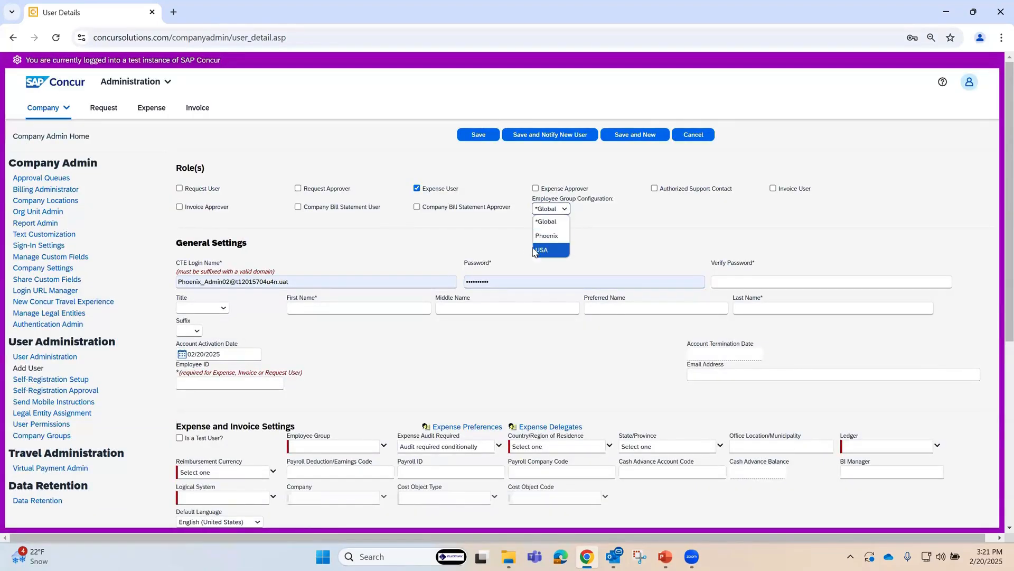
click(553, 241)
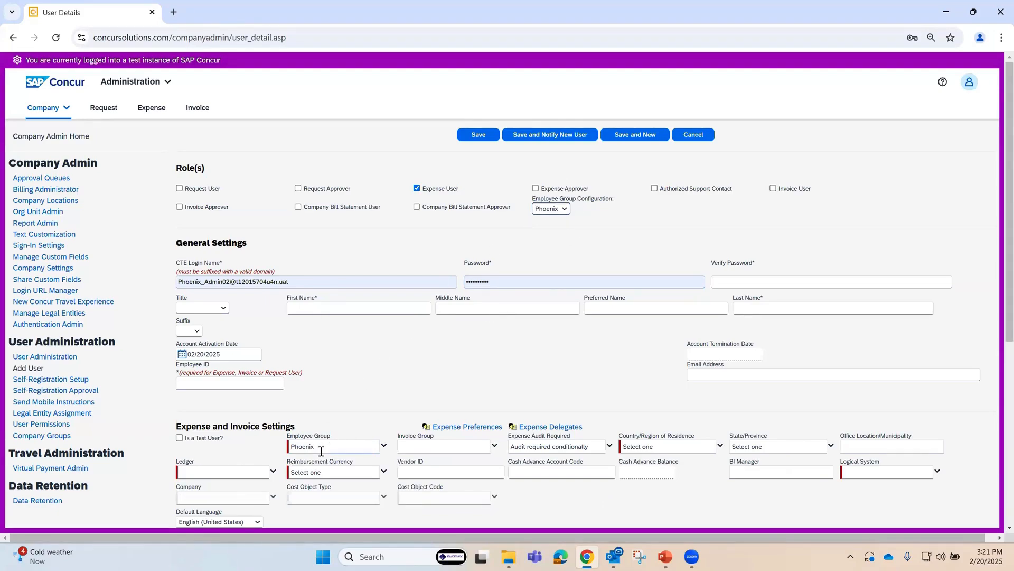
click(566, 210)
click(545, 250)
Step: Set the new user's country of residence to CANADA and reimbursement currency to Canada, Dollar
scroll(346, 450, down, 1)
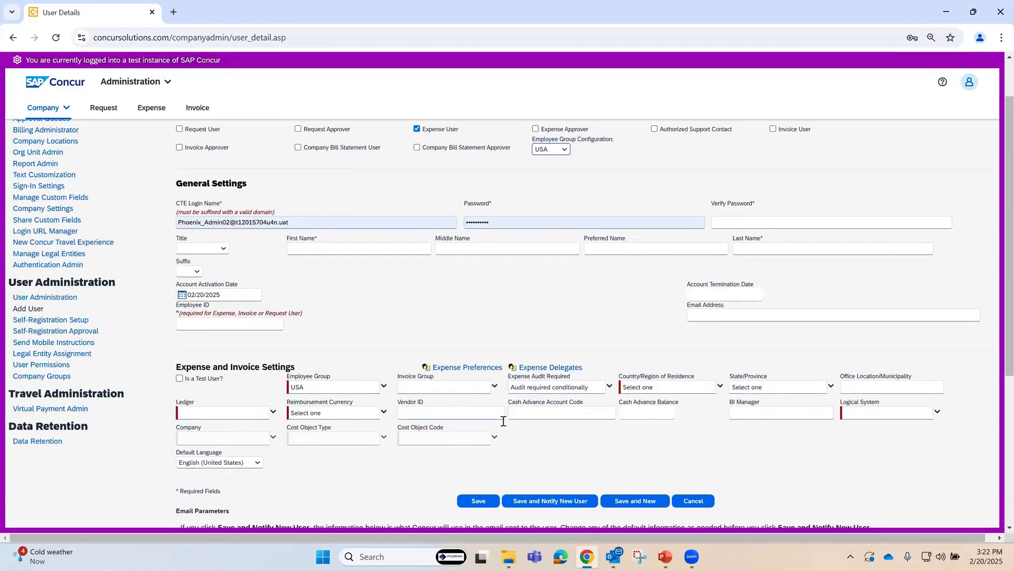
click(721, 390)
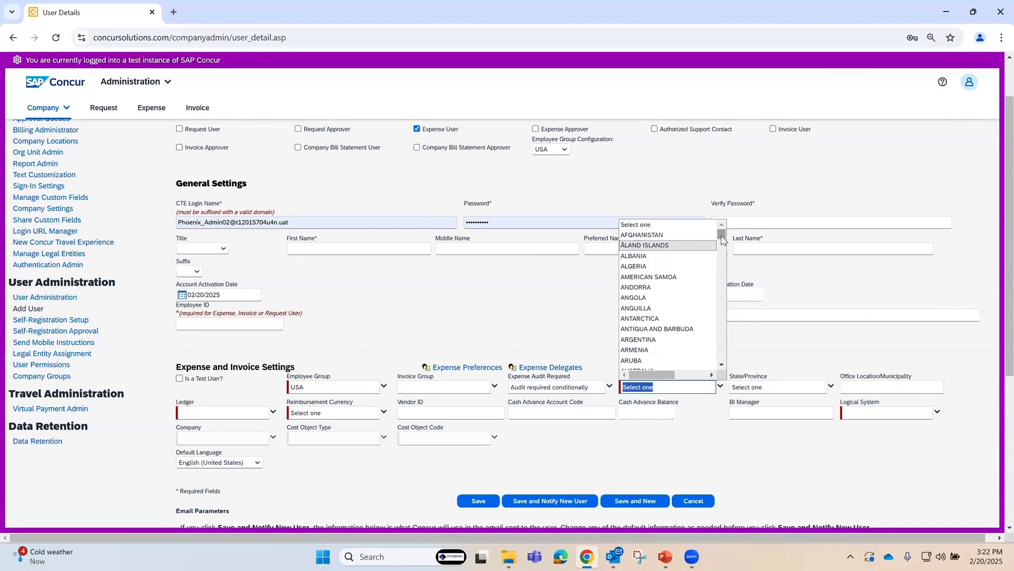
drag(722, 239, 723, 258)
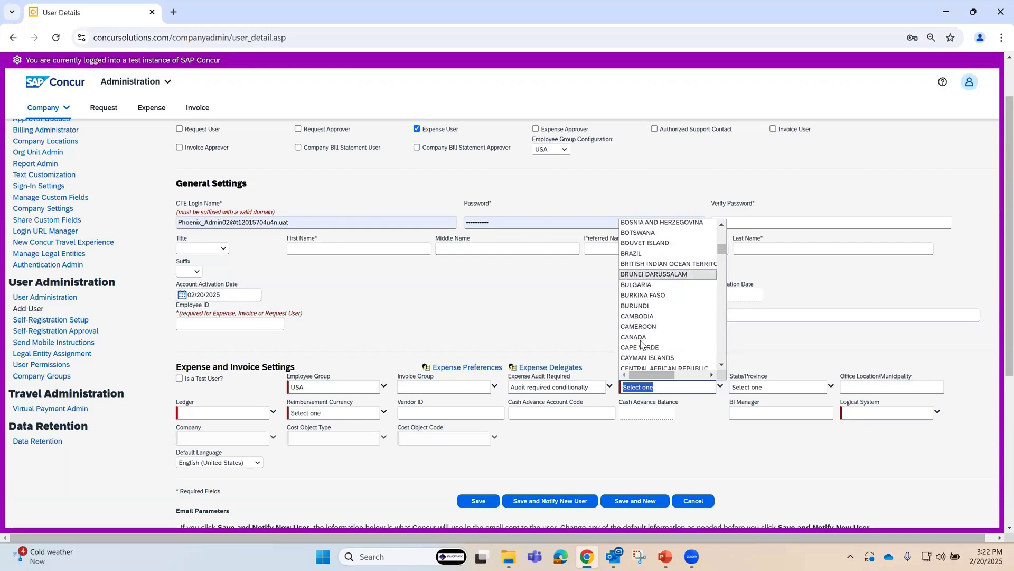
click(636, 342)
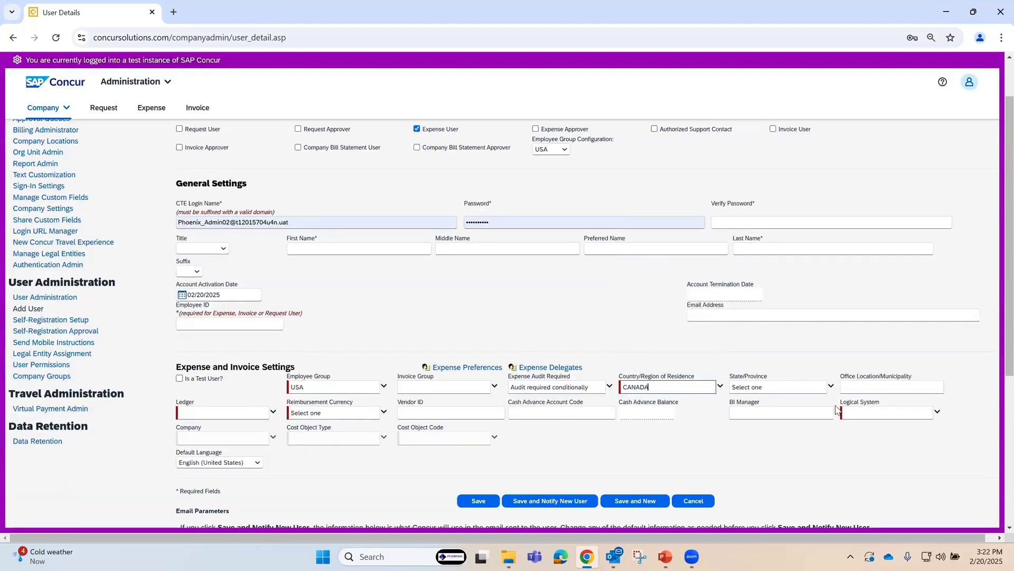
click(384, 412)
click(378, 412)
click(316, 272)
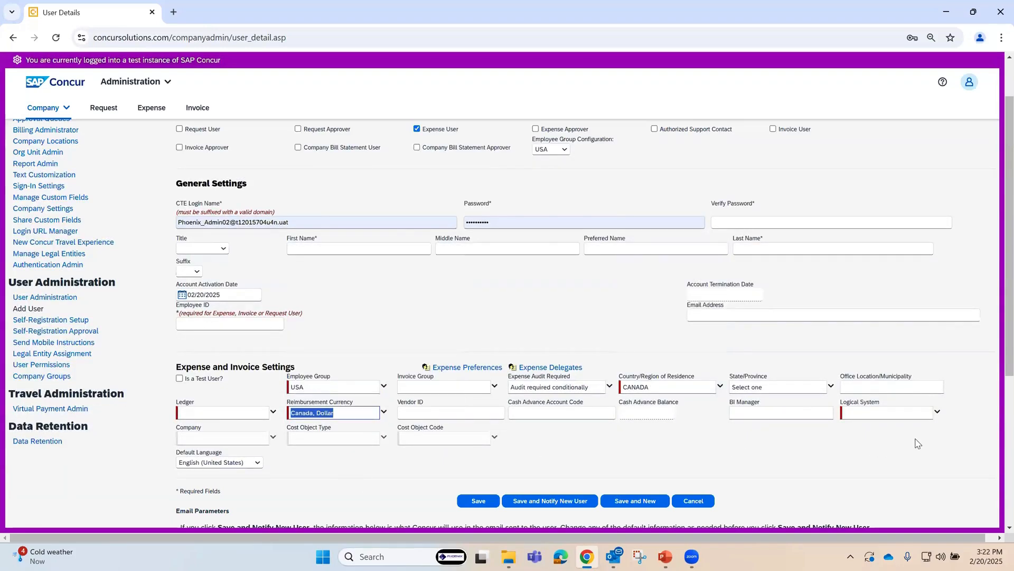
Step: Set the new user's logical system to (DEV Client) Logical System and company to (1000) Almika
click(941, 414)
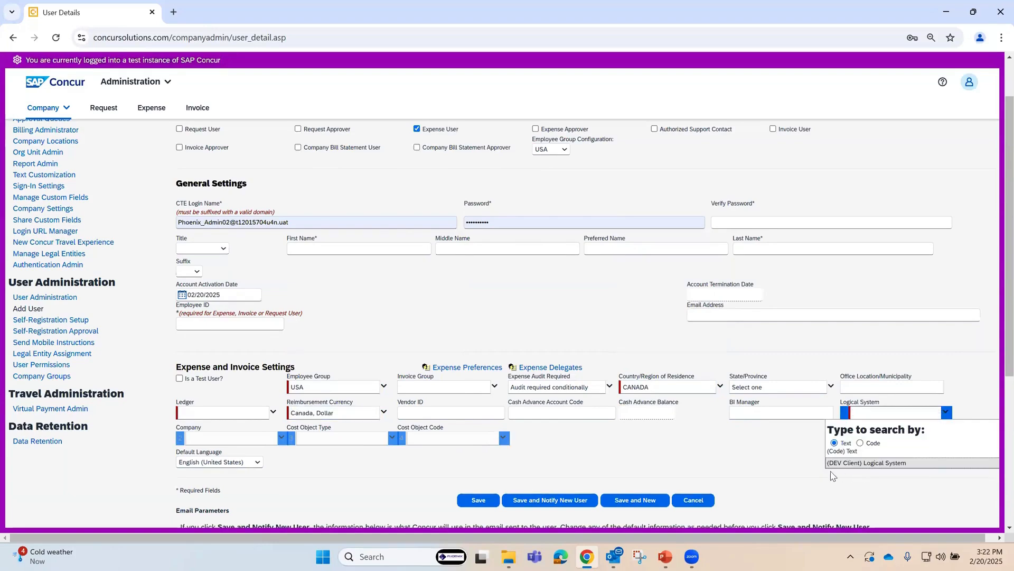
click(877, 464)
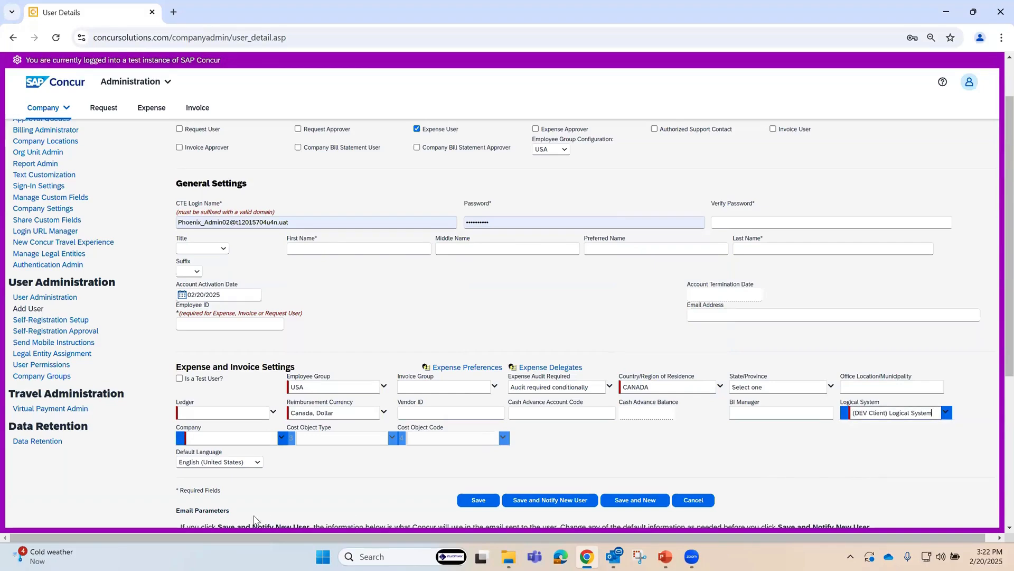
click(281, 439)
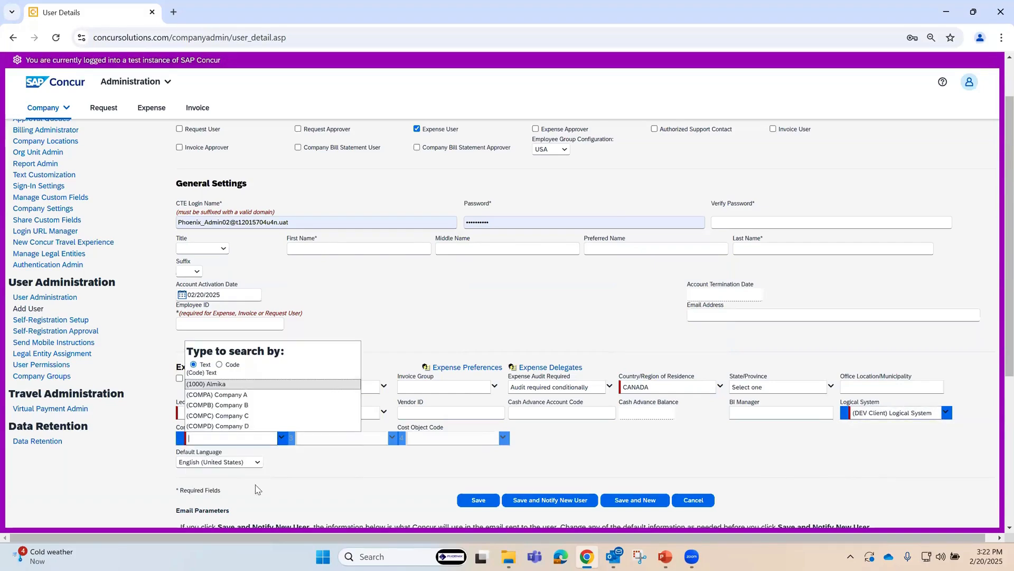
click(219, 388)
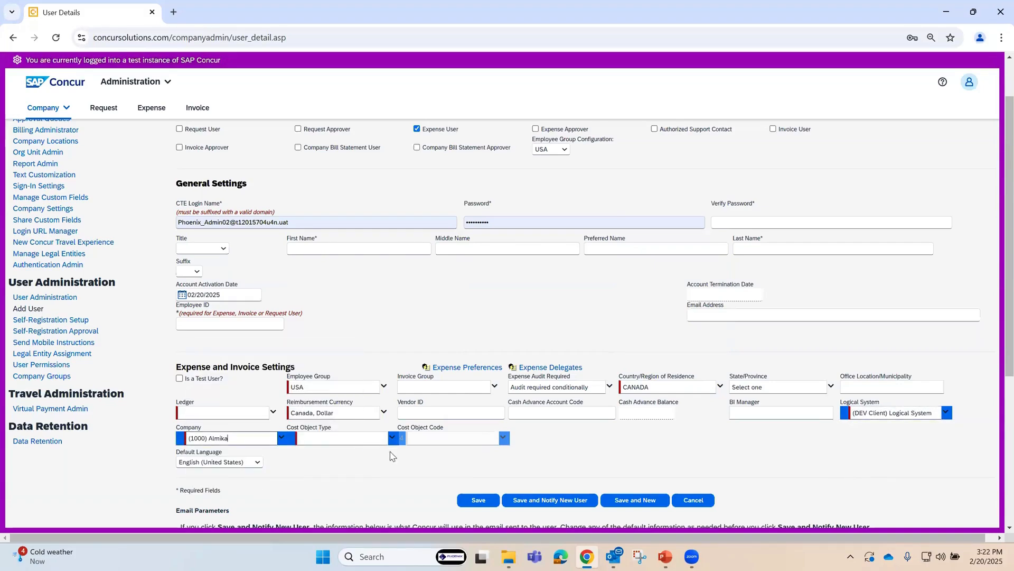
Step: Assign the (CC) Cost Center object type with code (S1121) Sales Canton (East), and set the ledger to DEFAULT
click(392, 439)
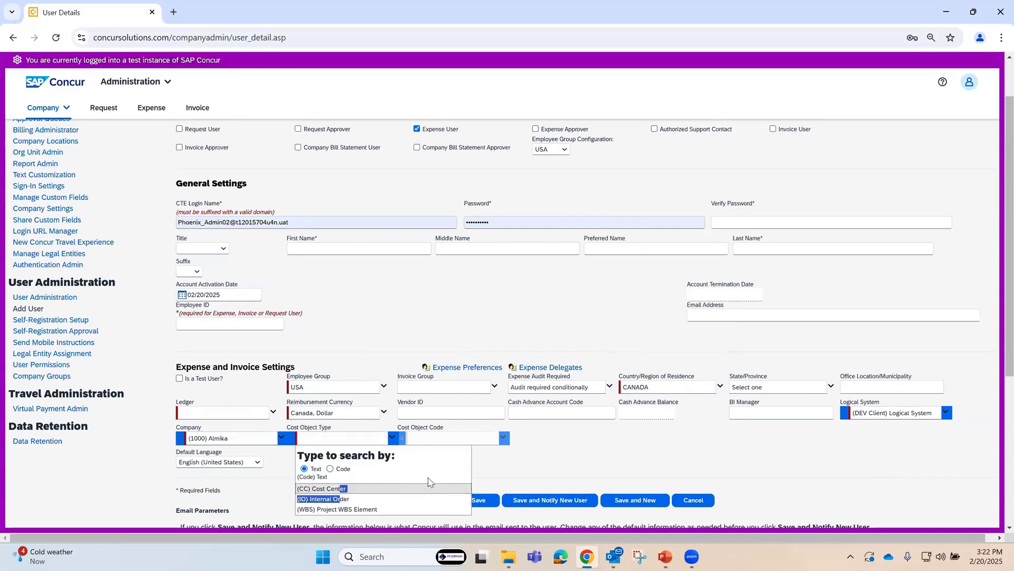
click(327, 488)
click(503, 438)
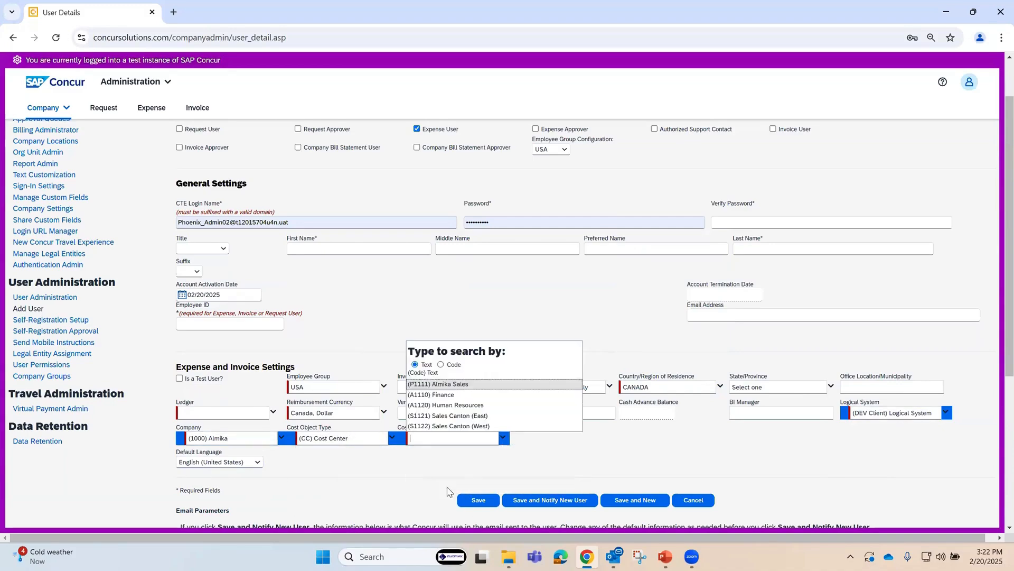
click(430, 417)
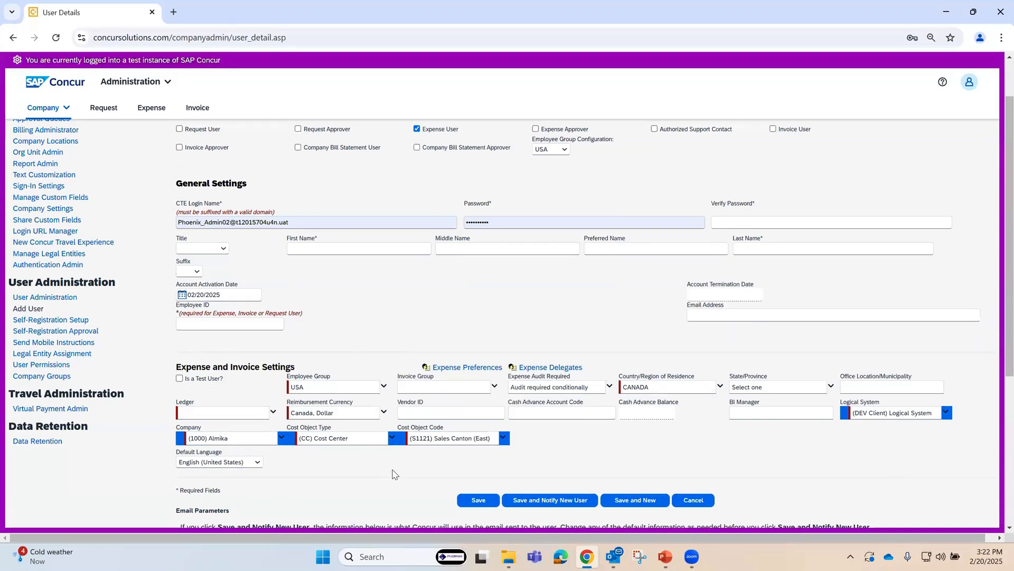
click(272, 412)
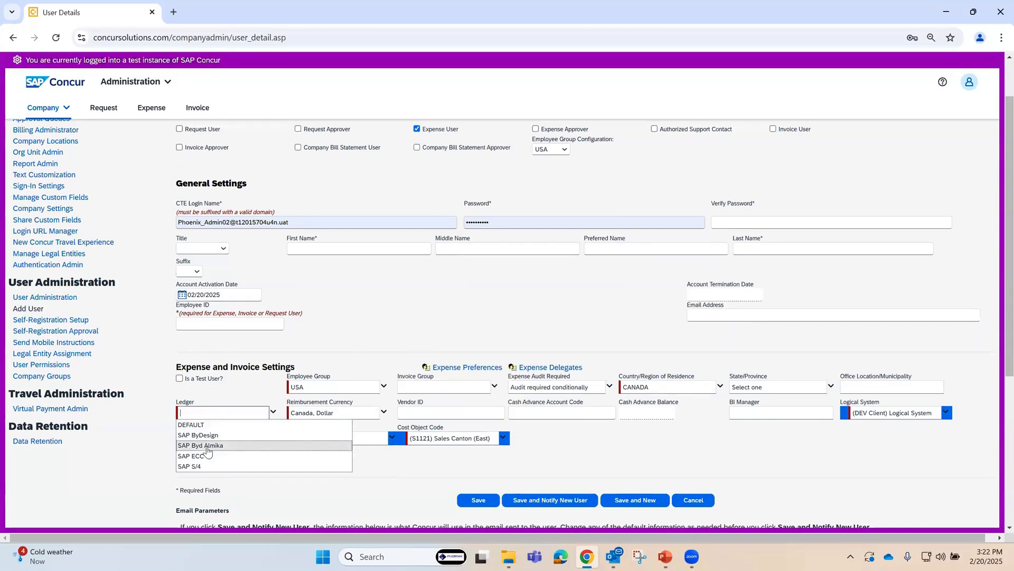
click(204, 425)
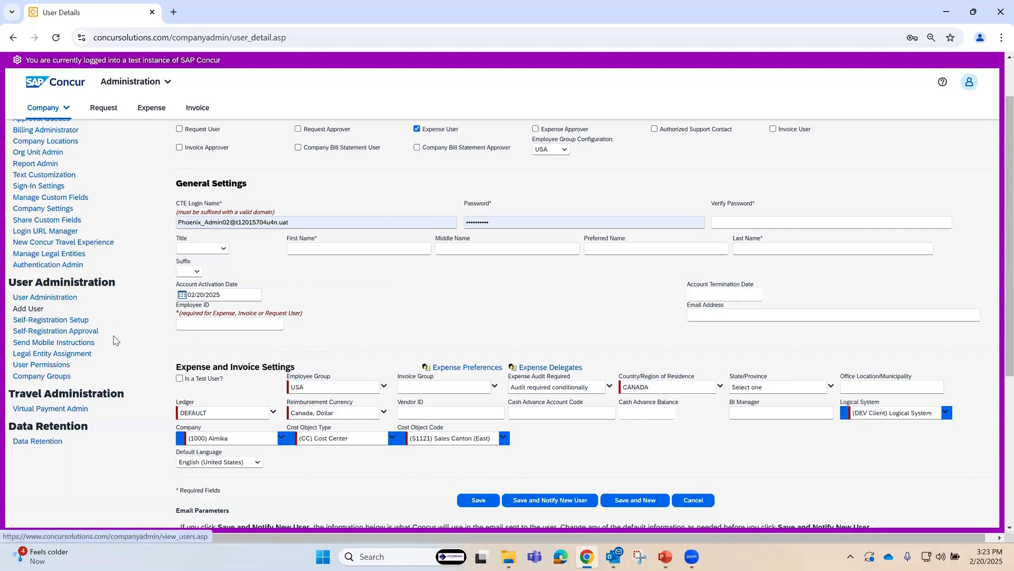
Step: Download the User Import Information template from the User Import page and open ConcurEmployeeImportTemplate (4).xls in Excel with editing enabled
click(56, 299)
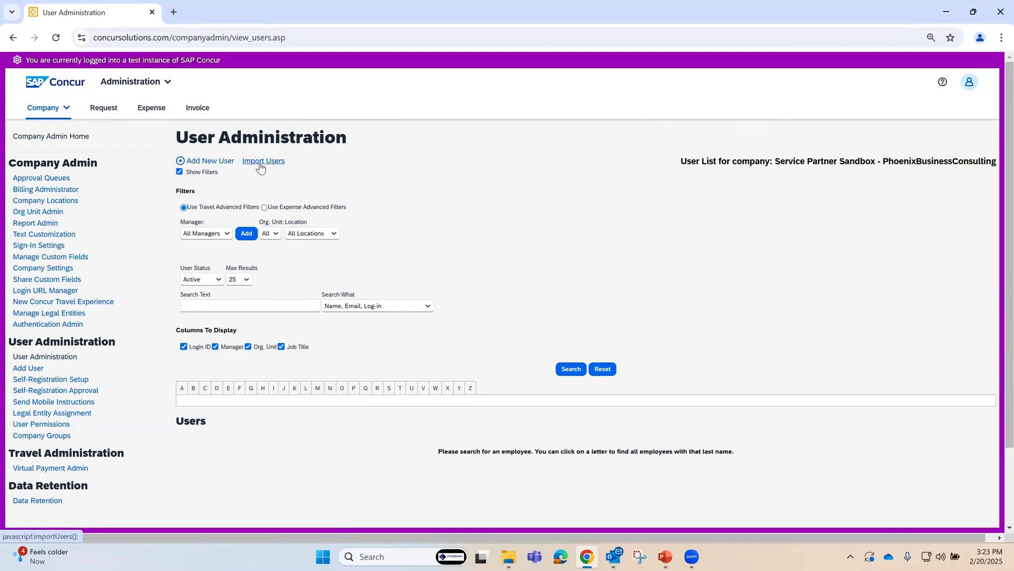
click(268, 164)
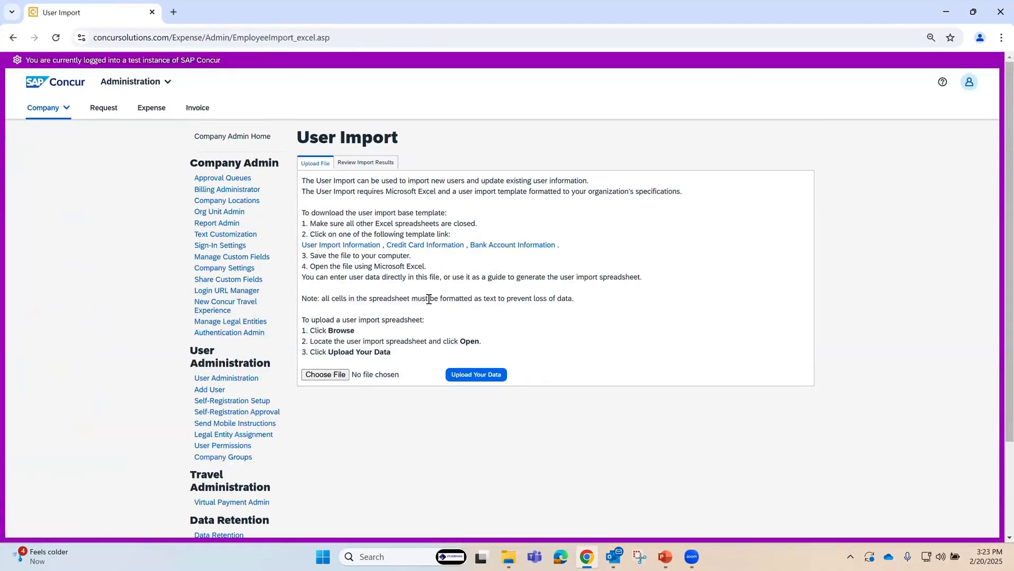
click(339, 246)
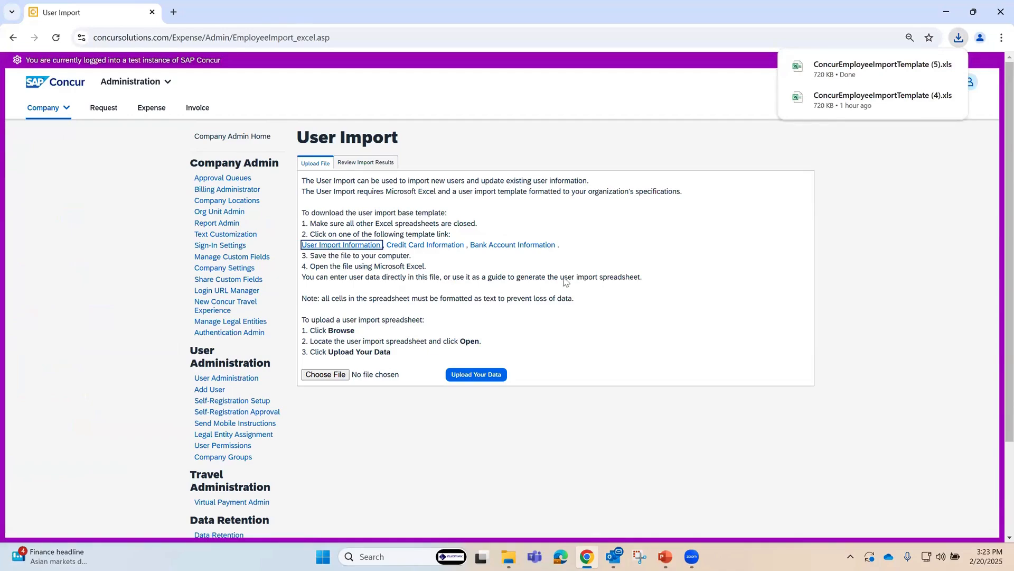
click(849, 101)
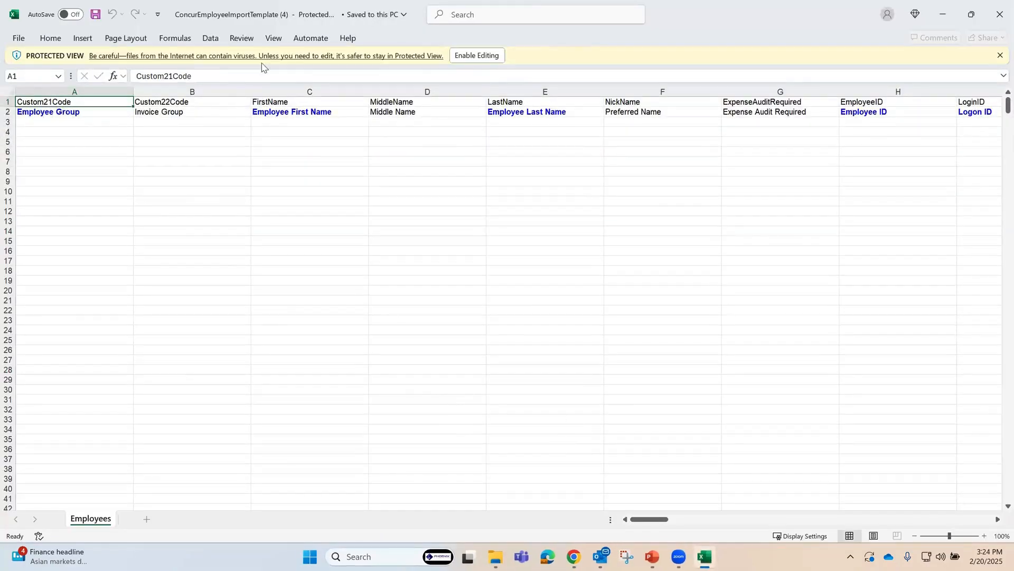
click(481, 56)
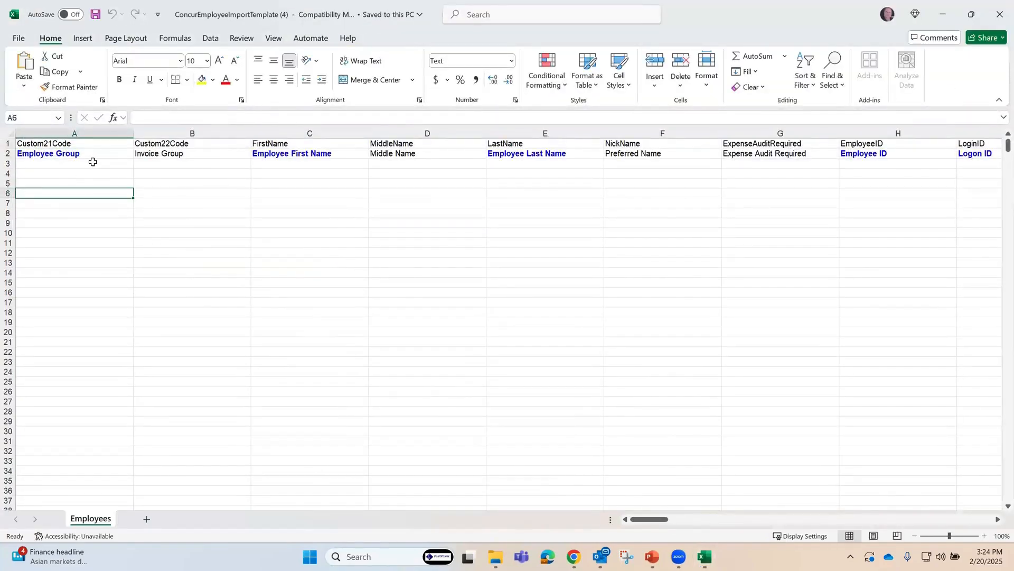
Step: Examine the import template's column headings from Employee Group through Locale, including employee name, Employee ID, Logon ID and Email Address
click(90, 164)
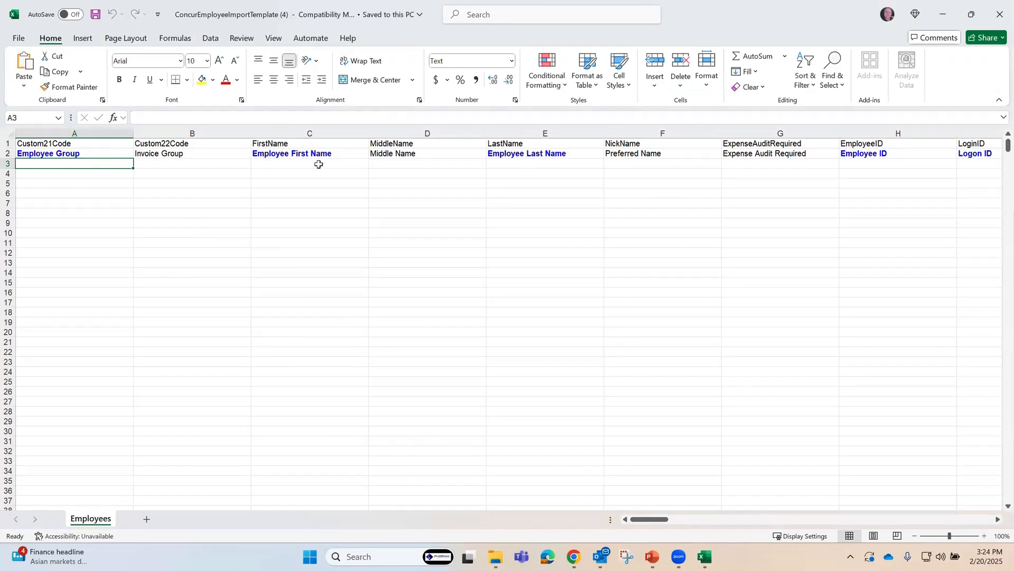
click(353, 280)
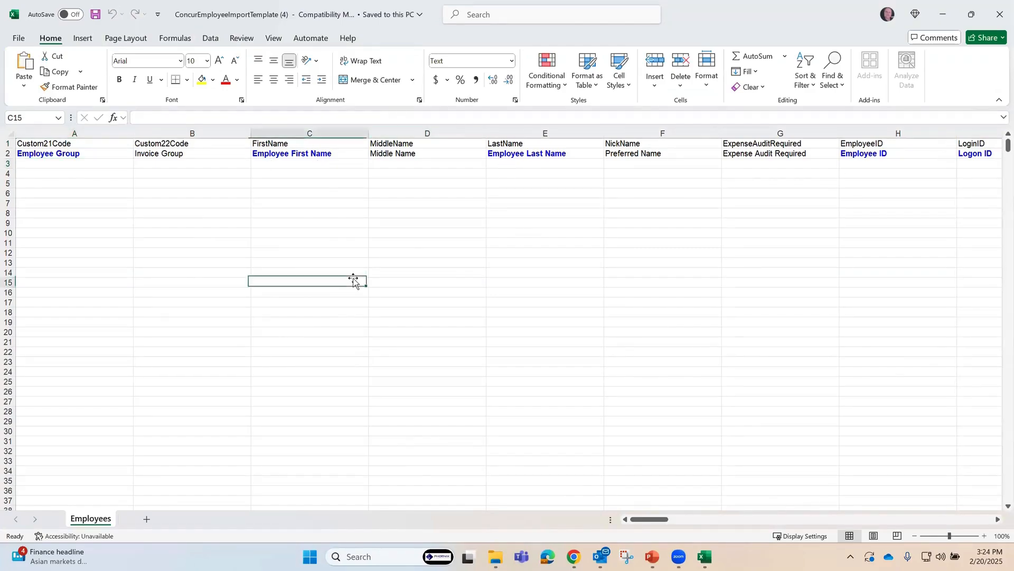
click(325, 162)
click(506, 163)
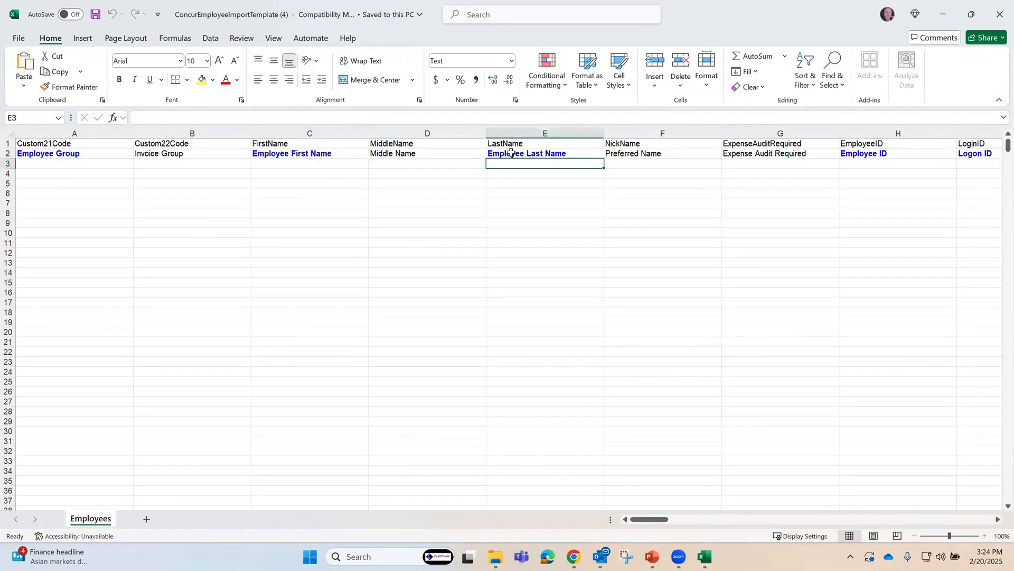
key(Right)
key(Right)
key(Right)
key(Right)
key(Right)
key(Right)
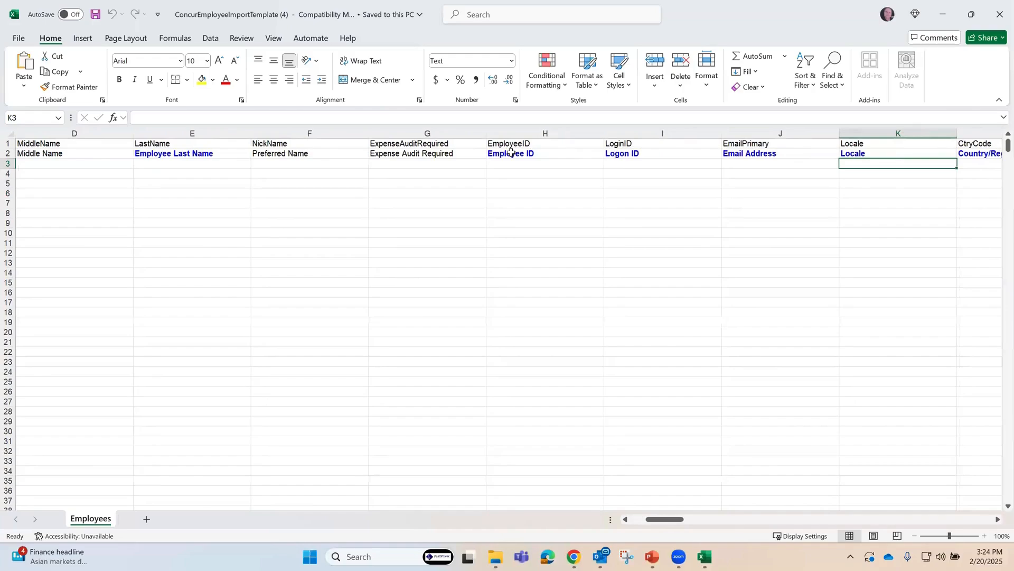
drag(937, 271, 925, 253)
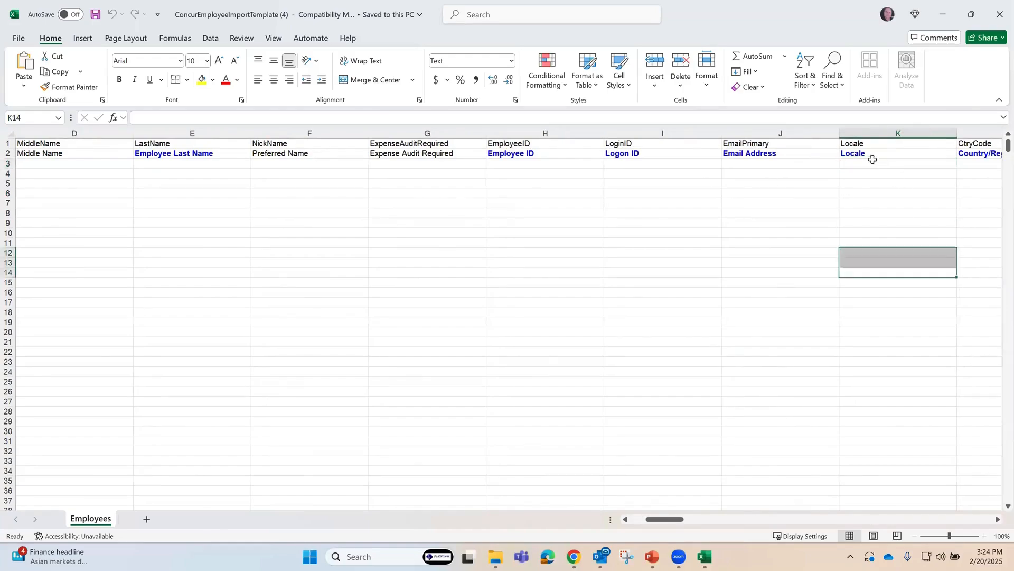
Step: Enter en_US as the sample Locale value in cell K3
click(872, 160)
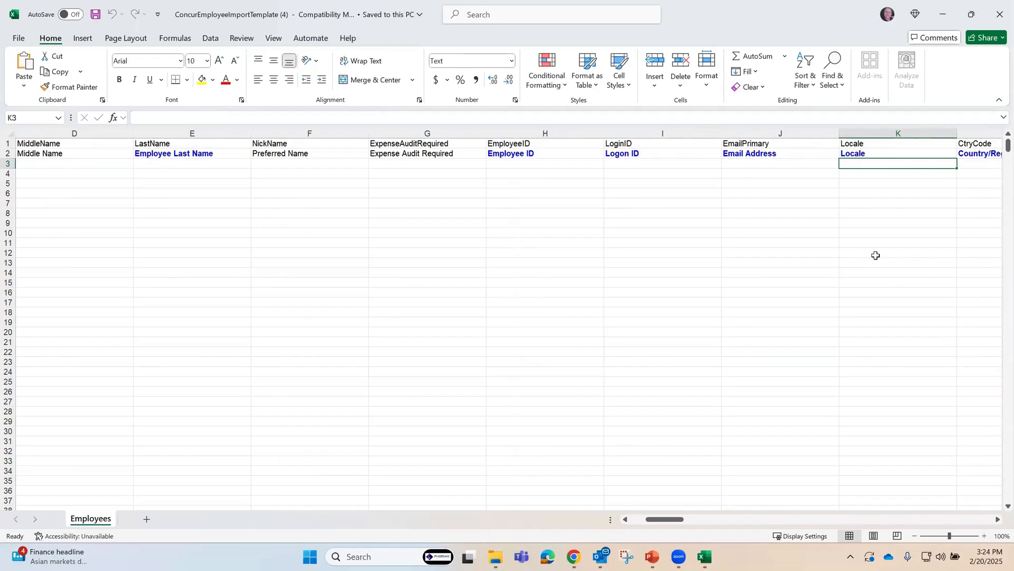
text(en_US)
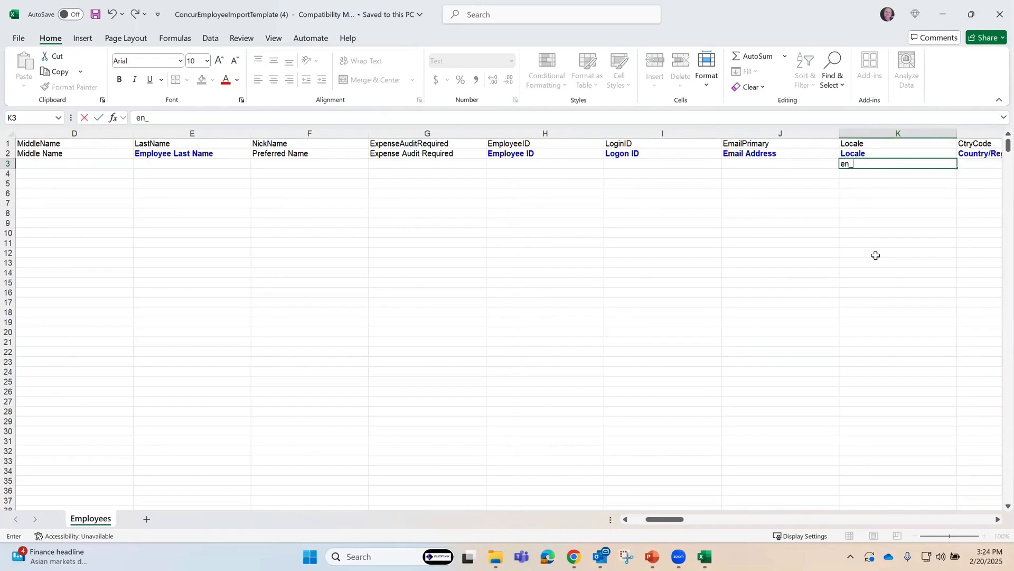
click(870, 302)
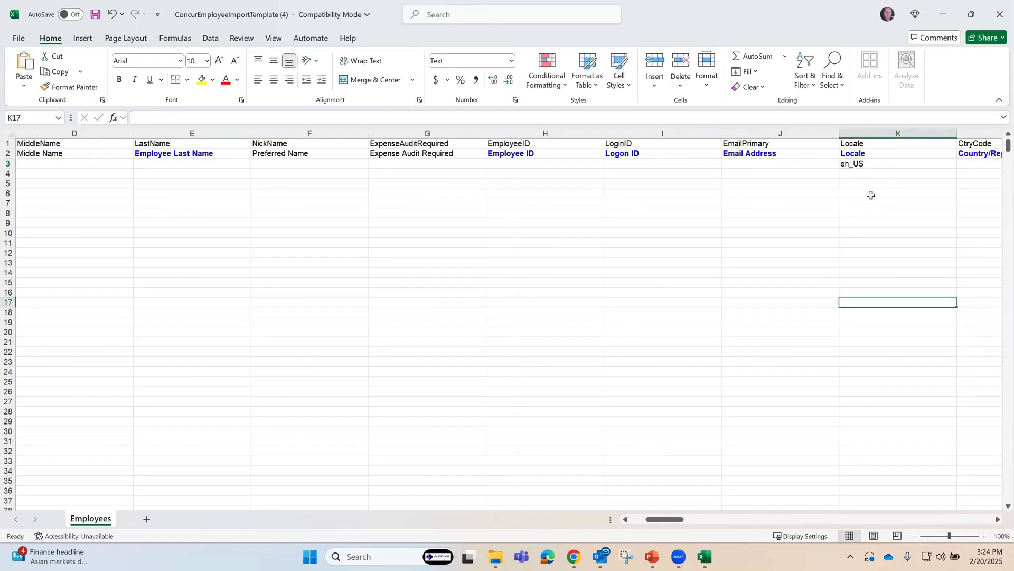
Step: Enter en_CA as a second sample Locale value in cell K4, with the country code in capitals
click(872, 173)
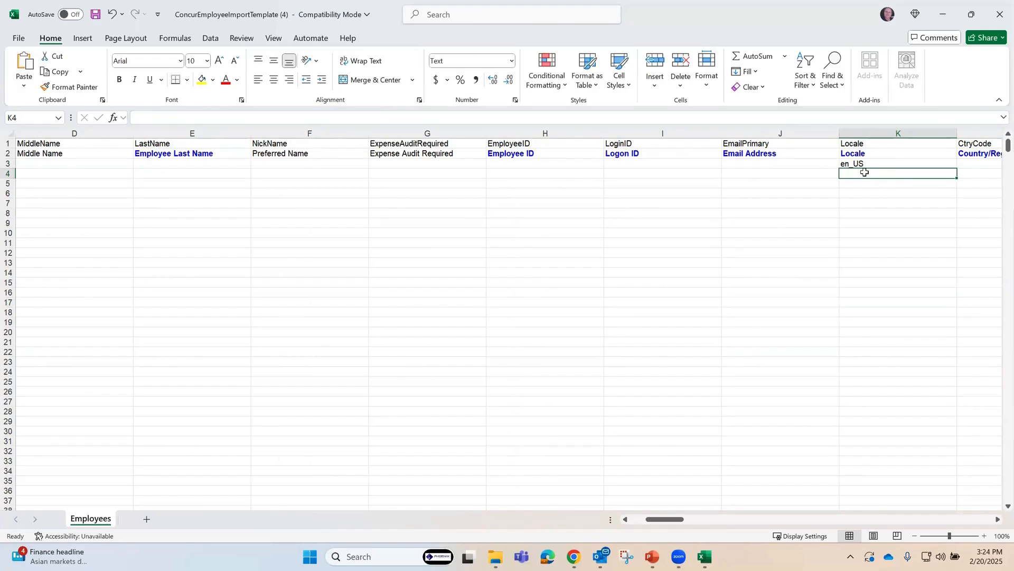
text(en_)
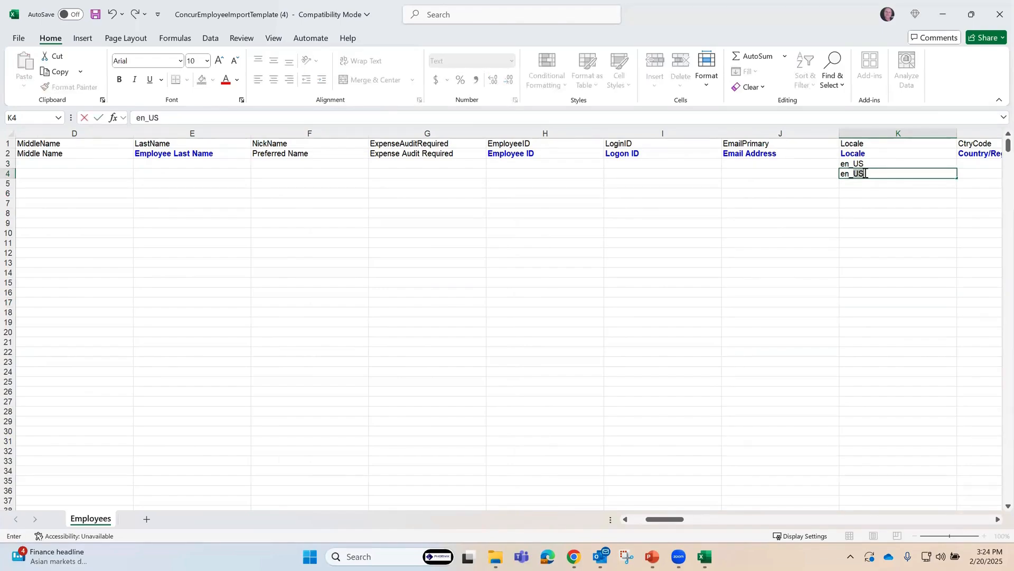
text(ca)
drag(877, 231, 877, 225)
click(877, 174)
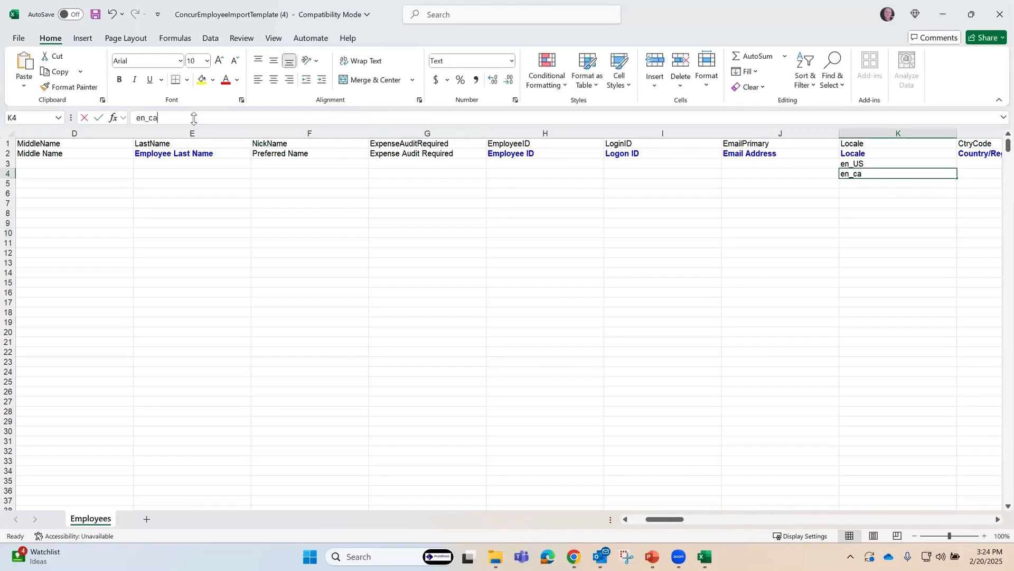
click(194, 118)
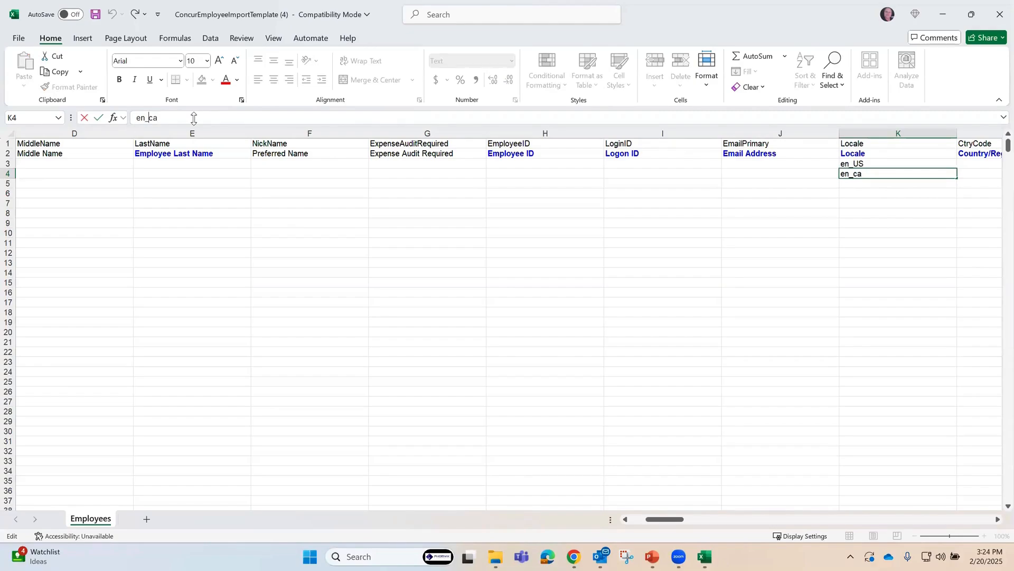
text(C)
key(Delete)
text(A)
key(Return)
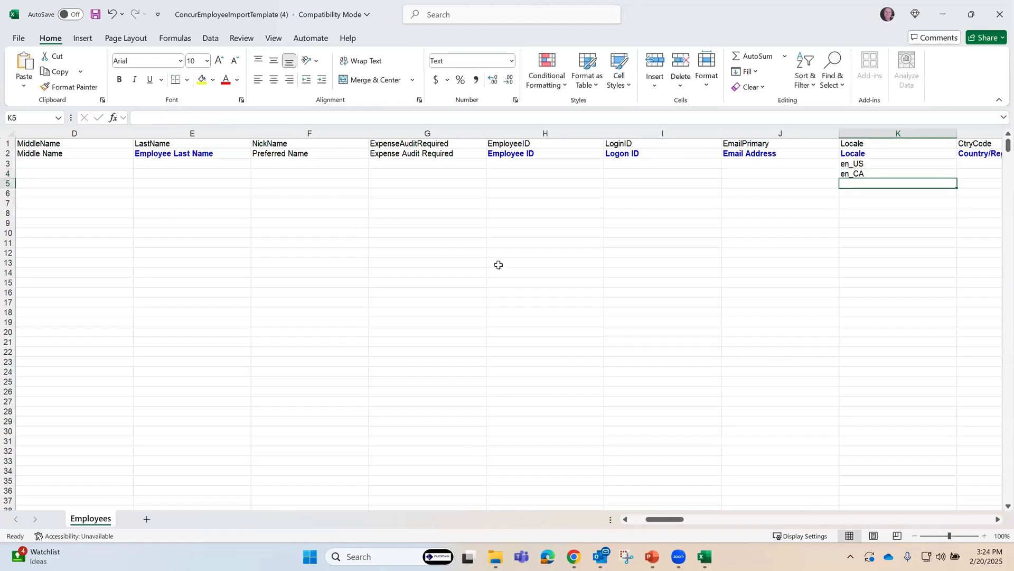
click(724, 311)
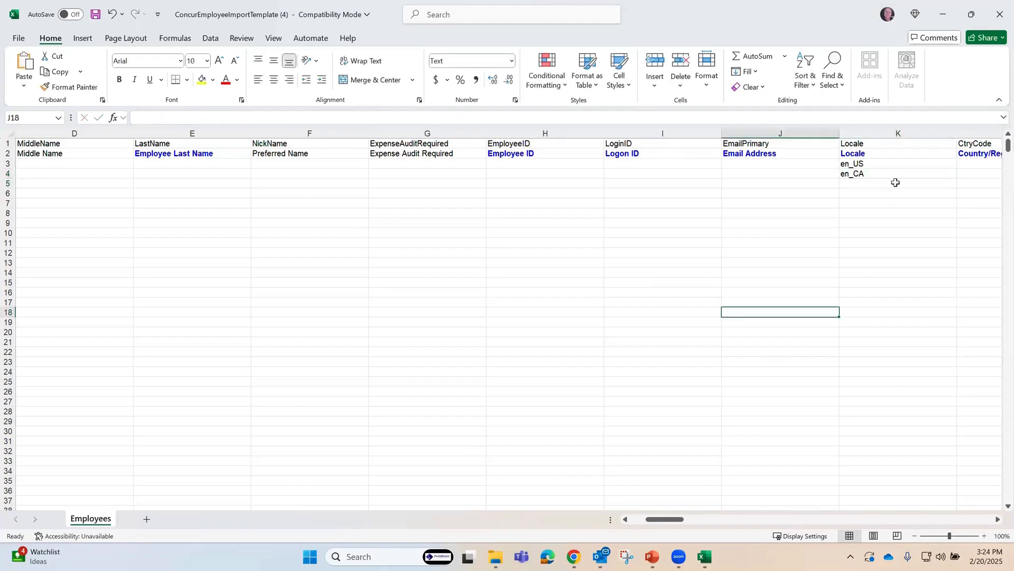
Step: Examine the template columns from Country/Region of Residence through Can Administer, including Logical System, Company, Cost Object Type and Cost Object Code
click(898, 176)
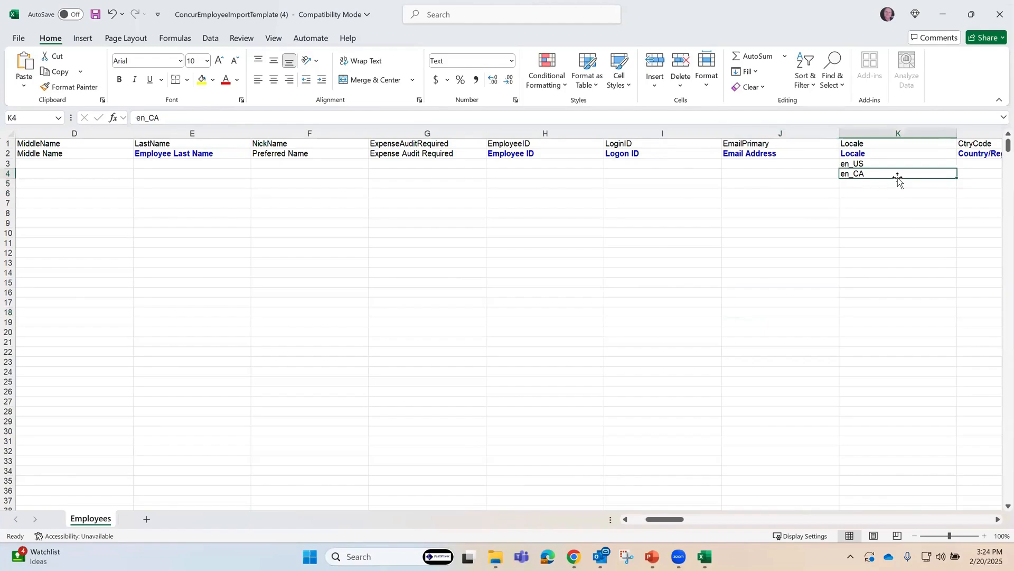
key(Right)
key(Right)
key(Right)
key(Right)
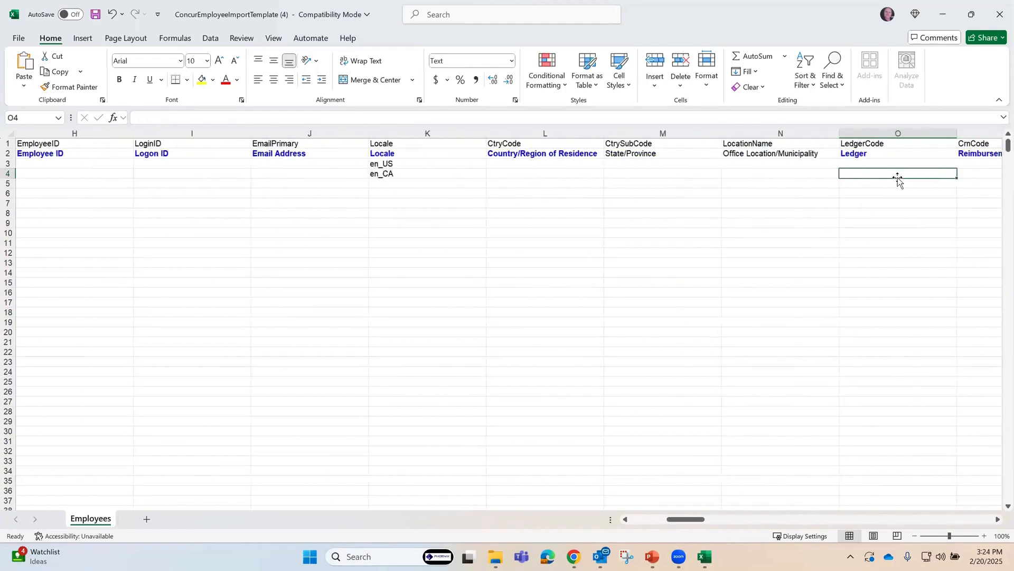
key(Right)
key(Right)
key(Right)
key(Right)
key(Right)
key(Right)
key(Right)
key(Right)
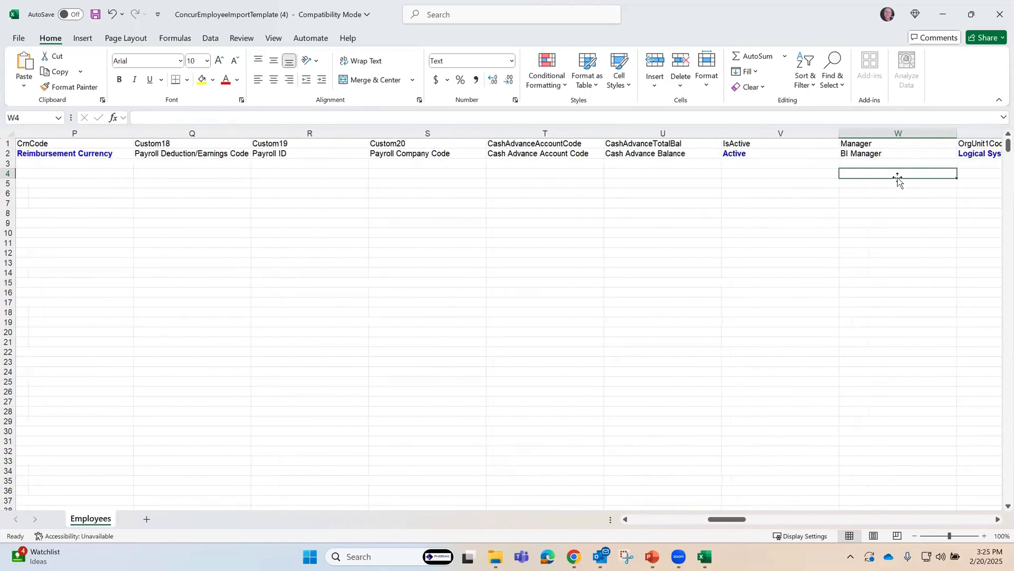
key(Right)
key(Right)
key(Right)
key(Right)
key(Right)
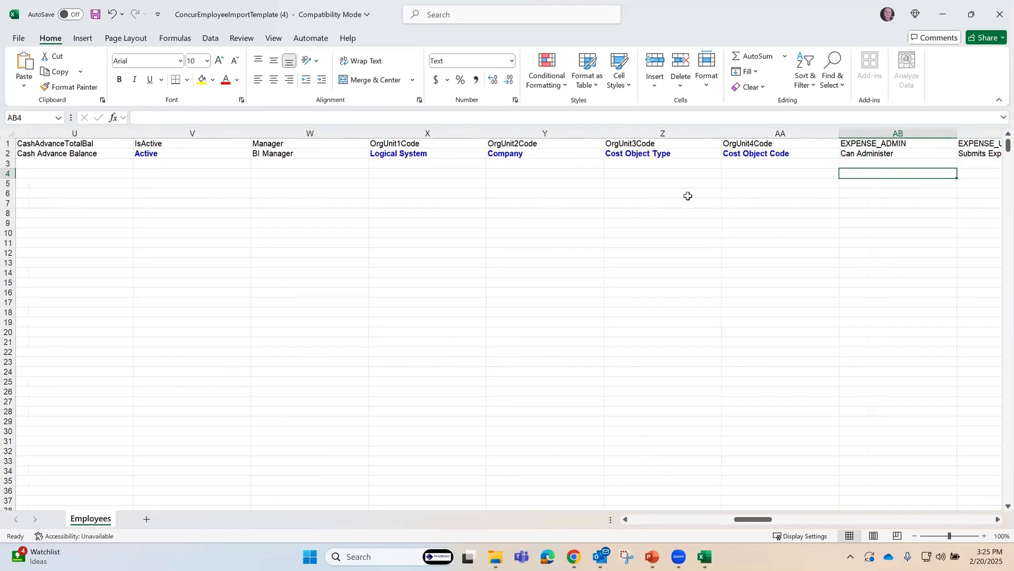
click(511, 262)
drag(440, 163, 800, 168)
click(734, 252)
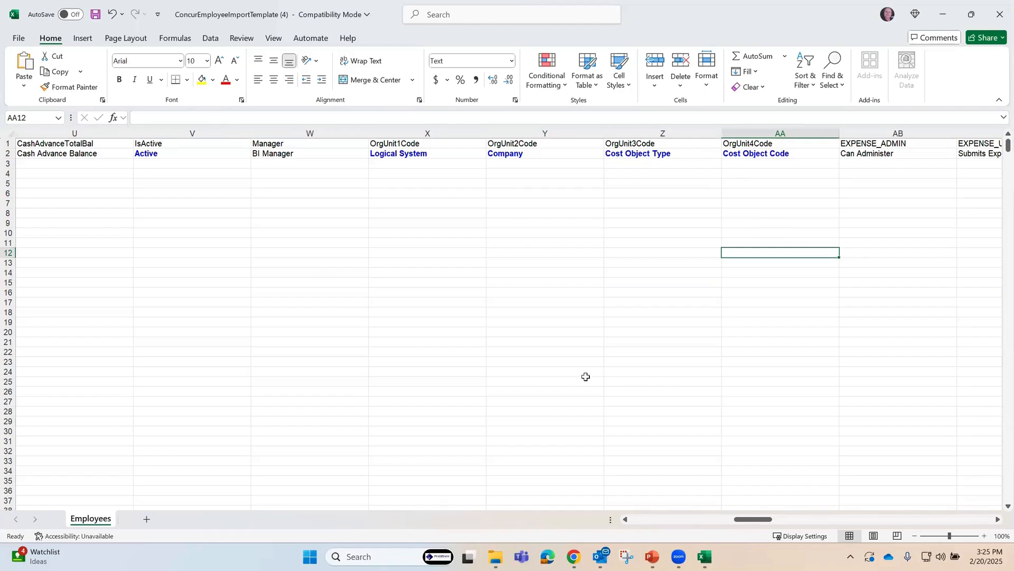
Step: Close the import template workbook, switch back to SAP Concur and open User Permissions
click(996, 16)
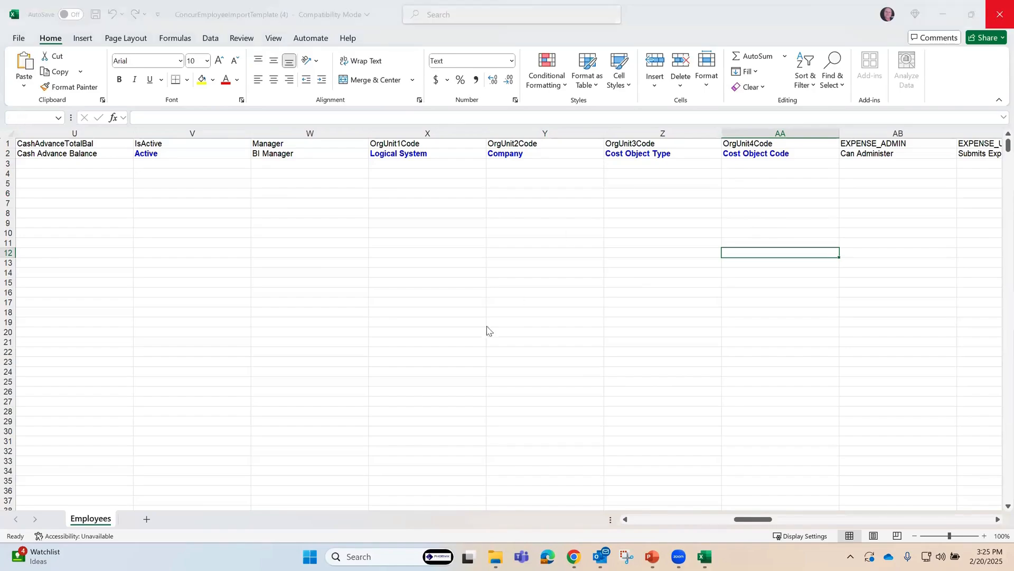
click(561, 366)
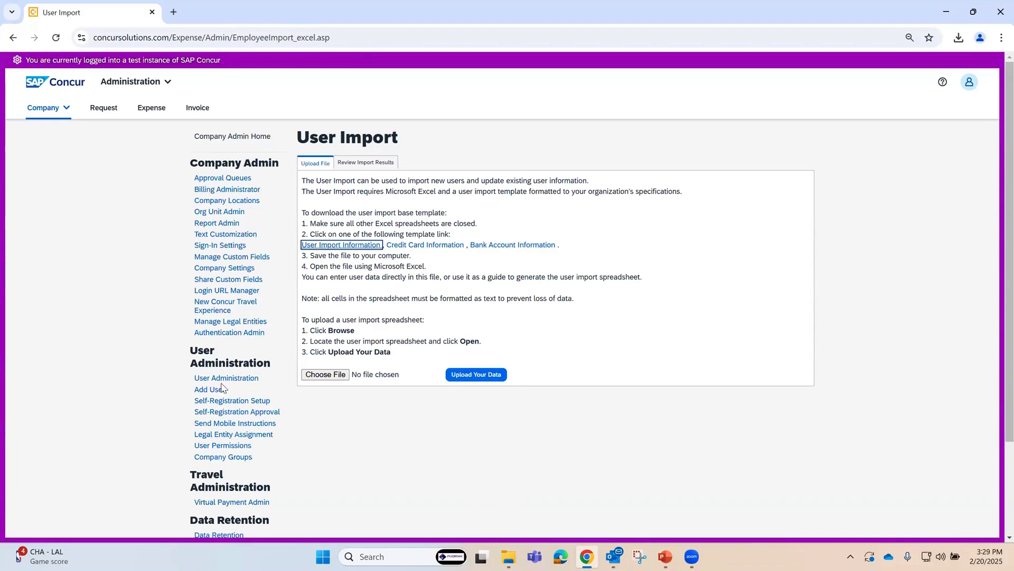
click(228, 448)
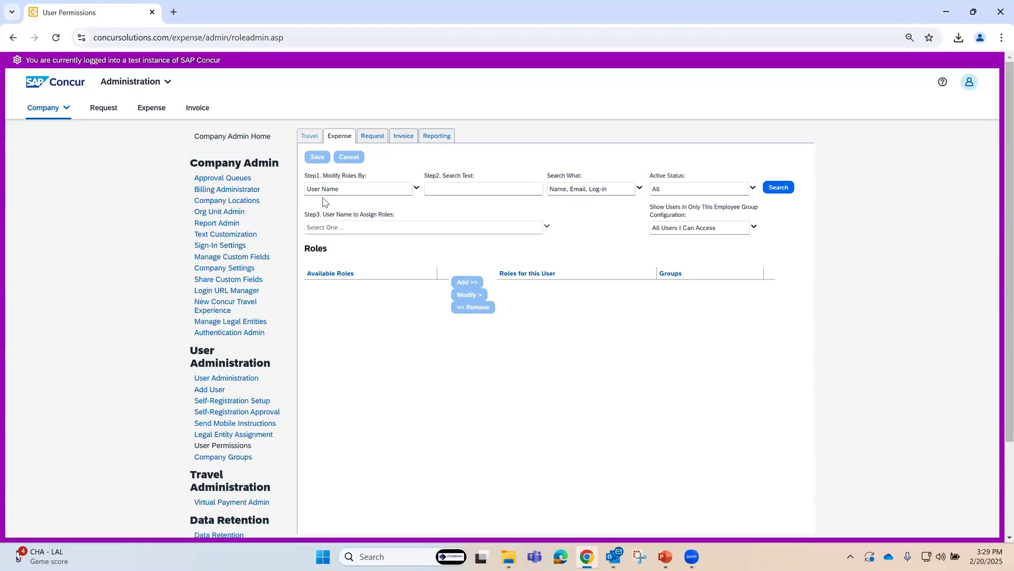
Step: Search the Expense user permissions for the employee by surname, using Last Name (exact match)
click(415, 200)
click(358, 200)
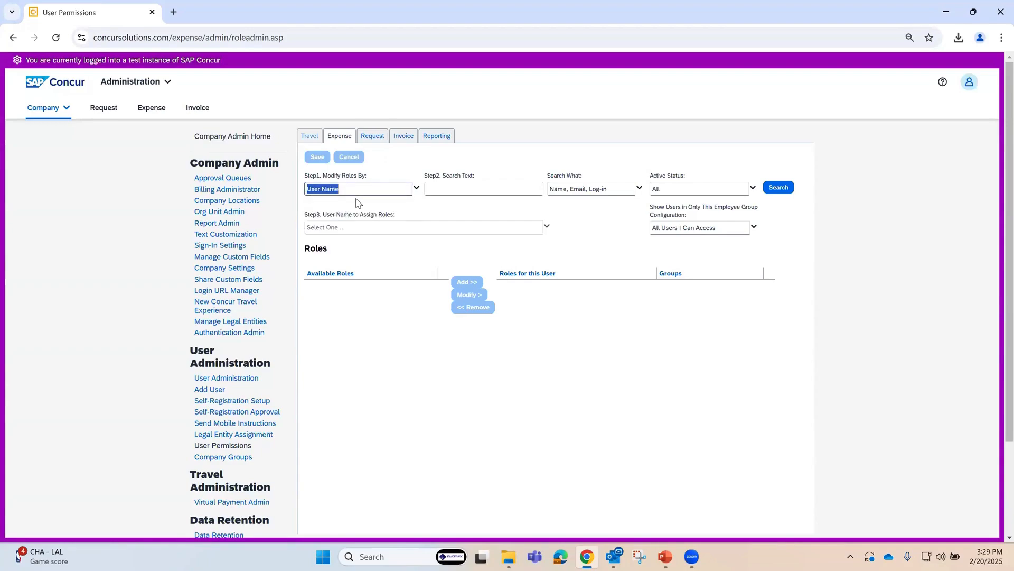
click(463, 191)
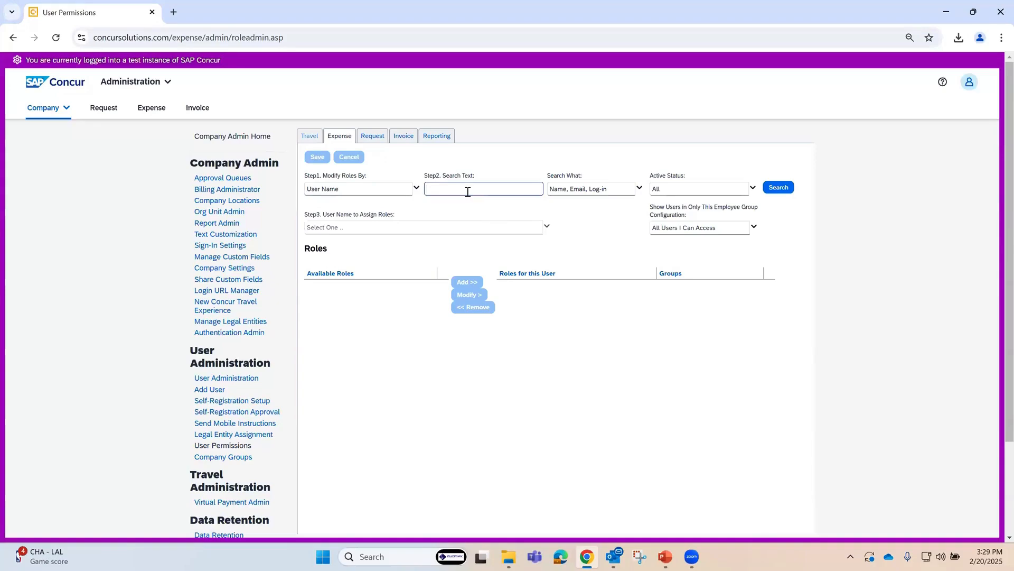
text(turner)
click(638, 192)
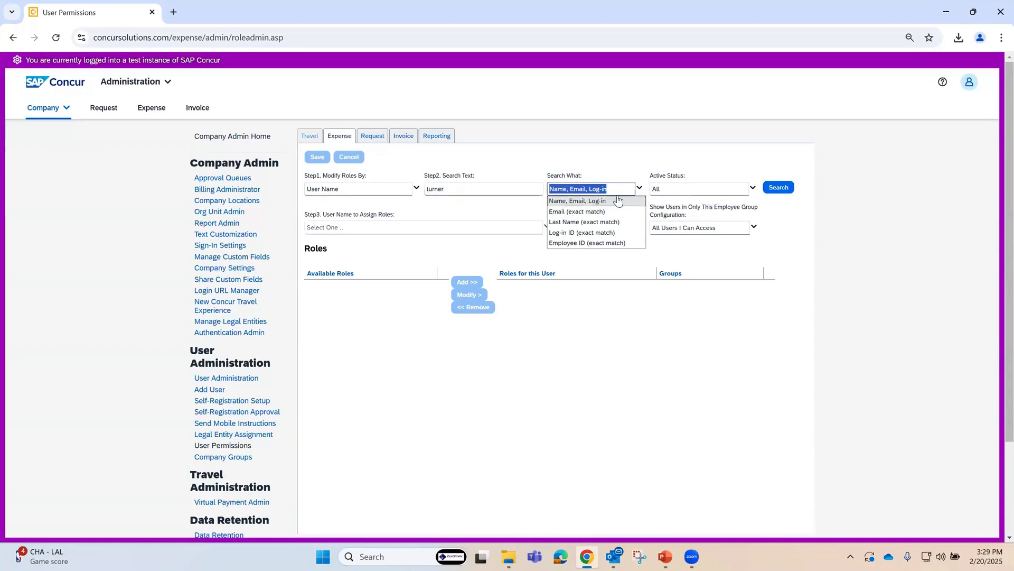
click(581, 223)
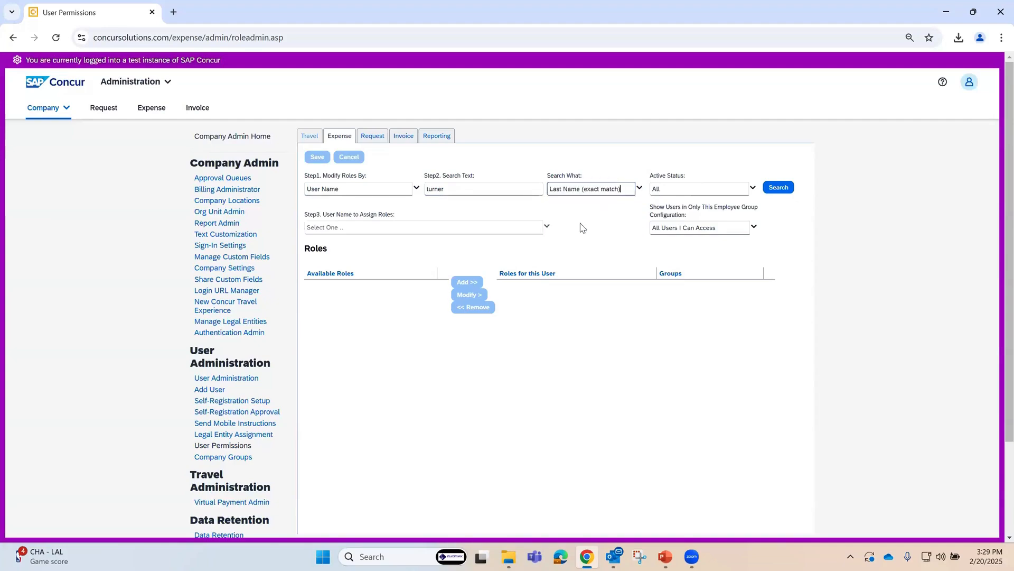
click(779, 188)
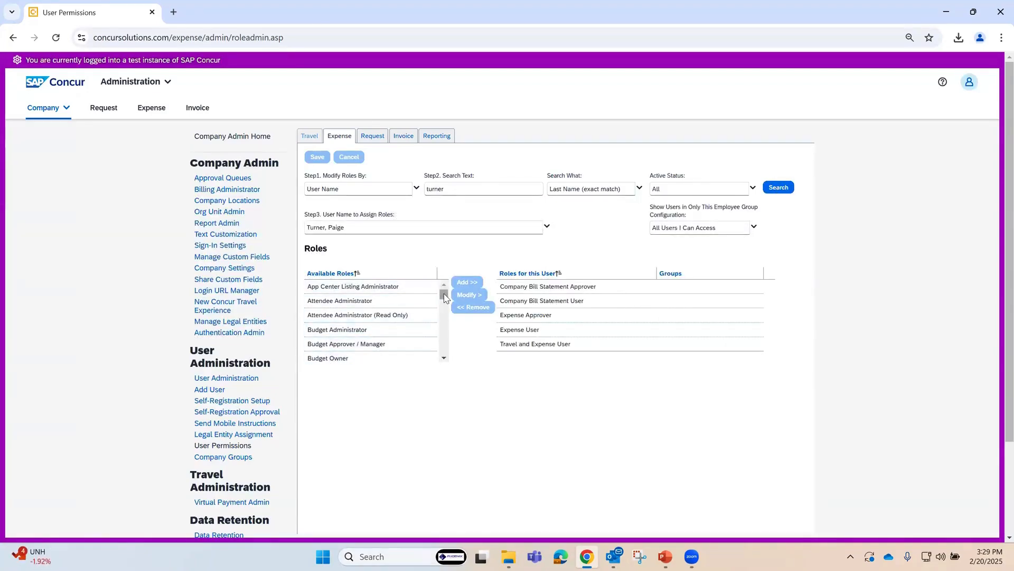
Step: Add the Expense Proxy Logon role with its default groups to the employee, and remove it again
drag(444, 301, 444, 346)
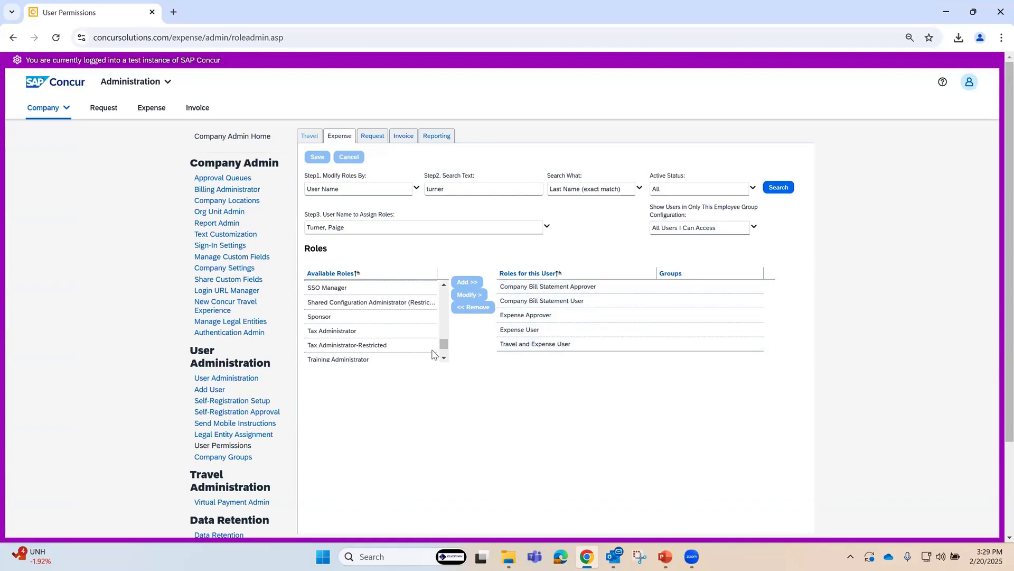
mouse_move(443, 347)
mouse_down()
mouse_move(443, 293)
mouse_move(443, 328)
mouse_up()
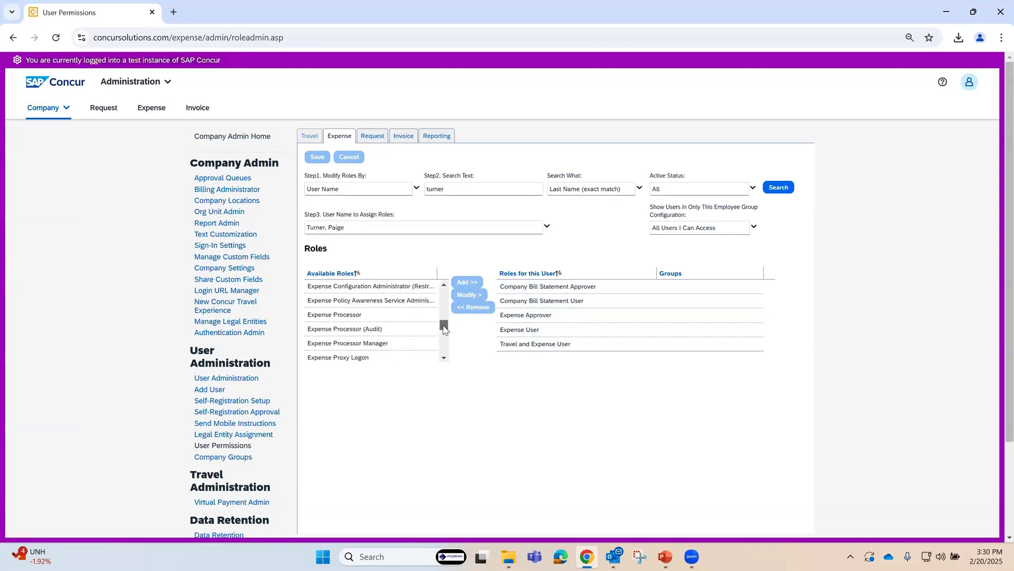
click(345, 359)
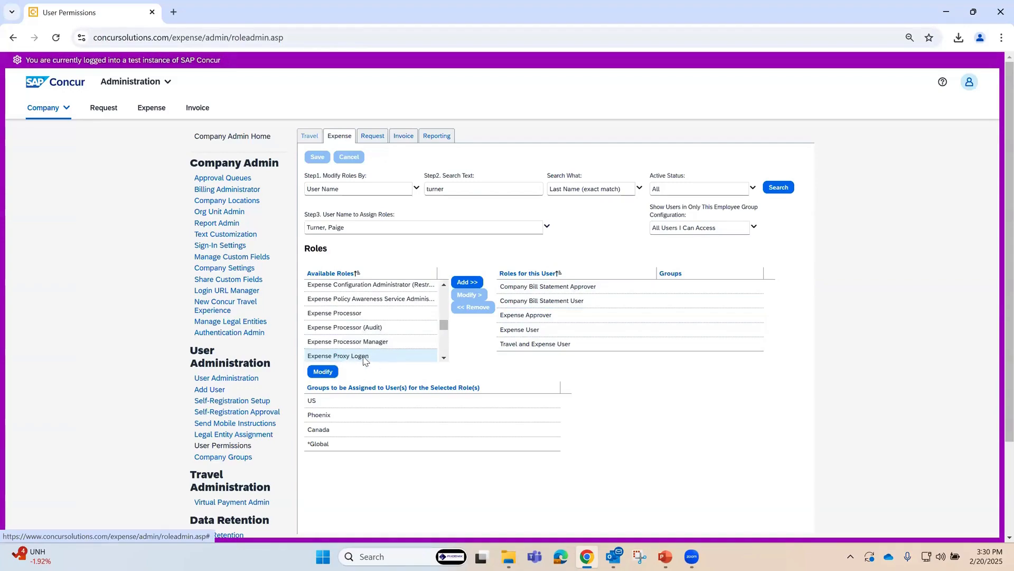
click(467, 282)
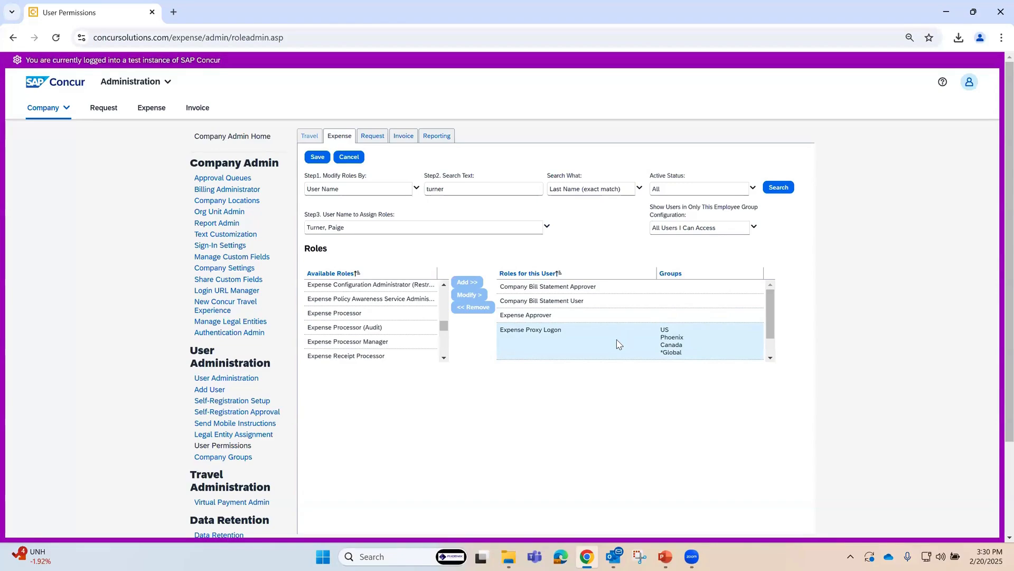
click(472, 308)
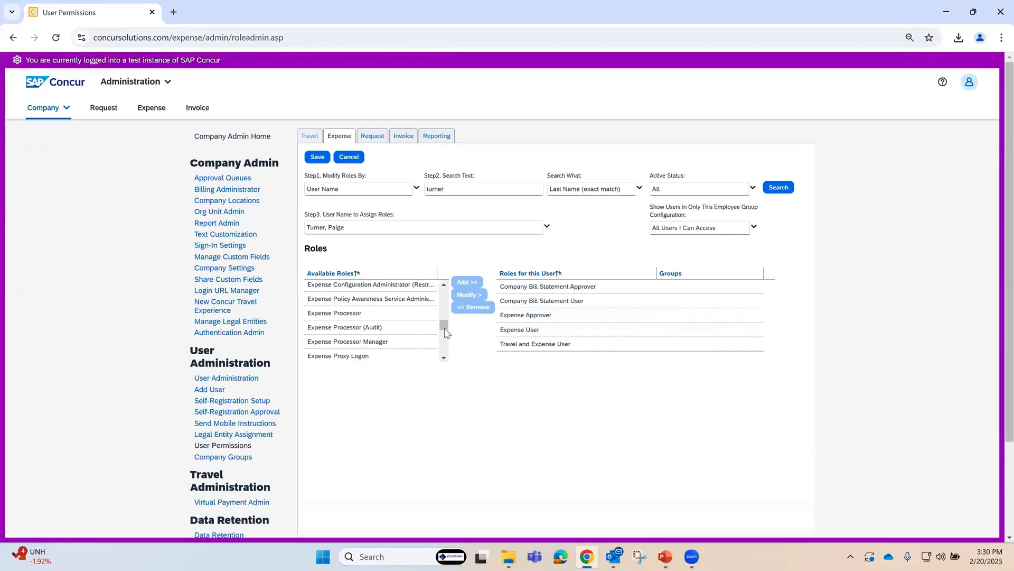
Step: Try to limit the groups for the available Expense Proxy Logon role to Phoenix only
drag(444, 326, 444, 332)
scroll(444, 332, down, 1)
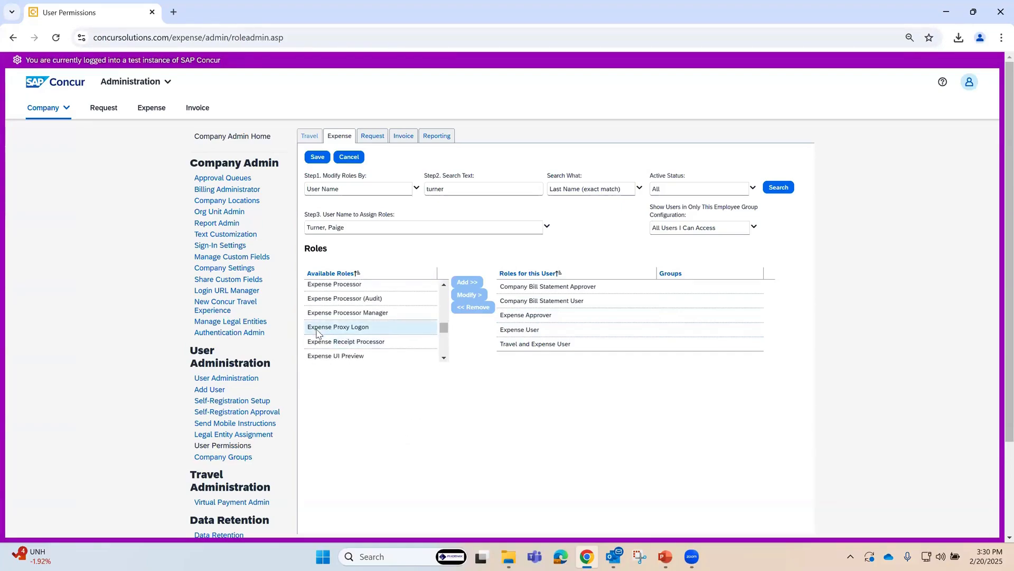
click(364, 328)
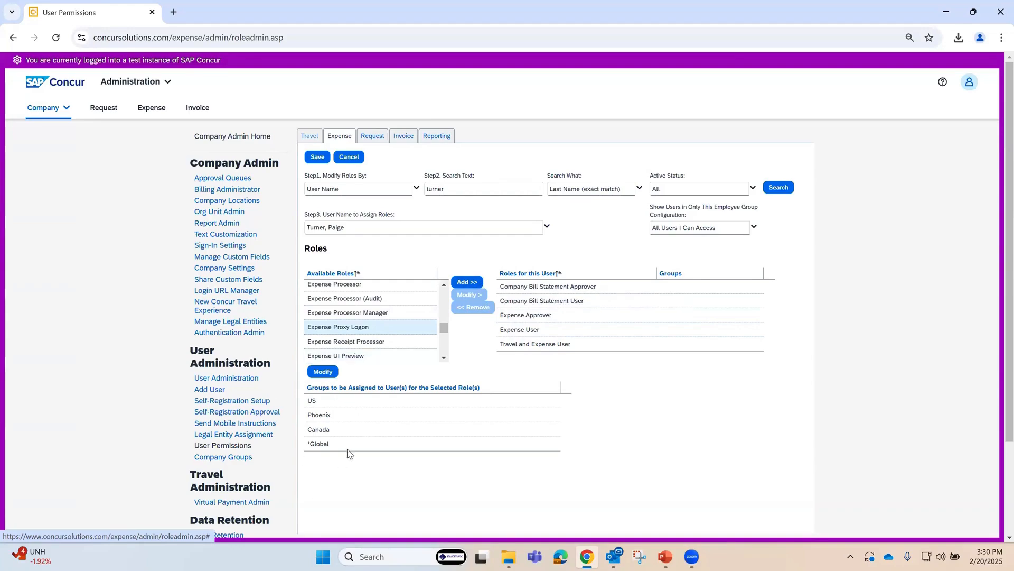
click(325, 372)
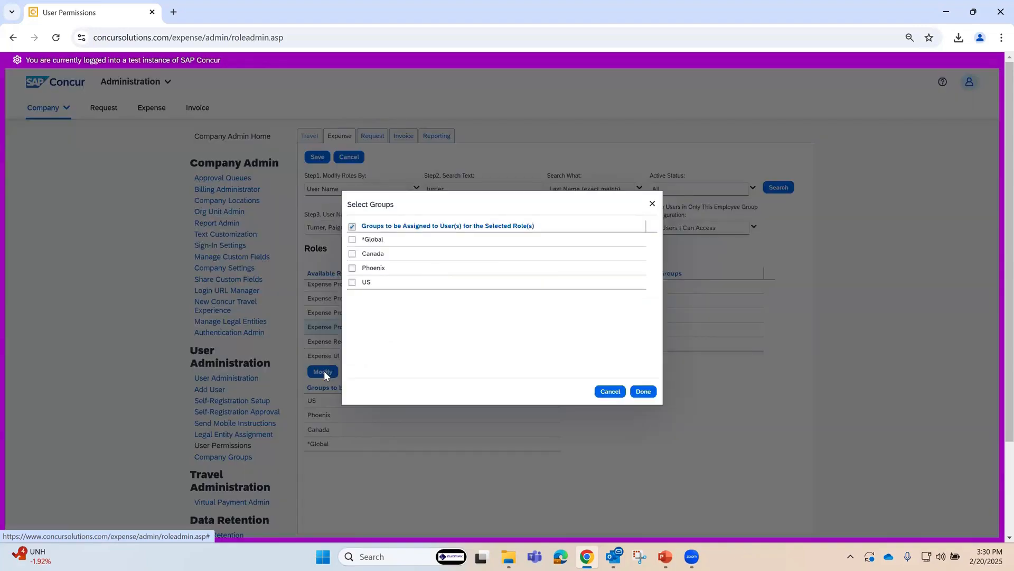
click(353, 268)
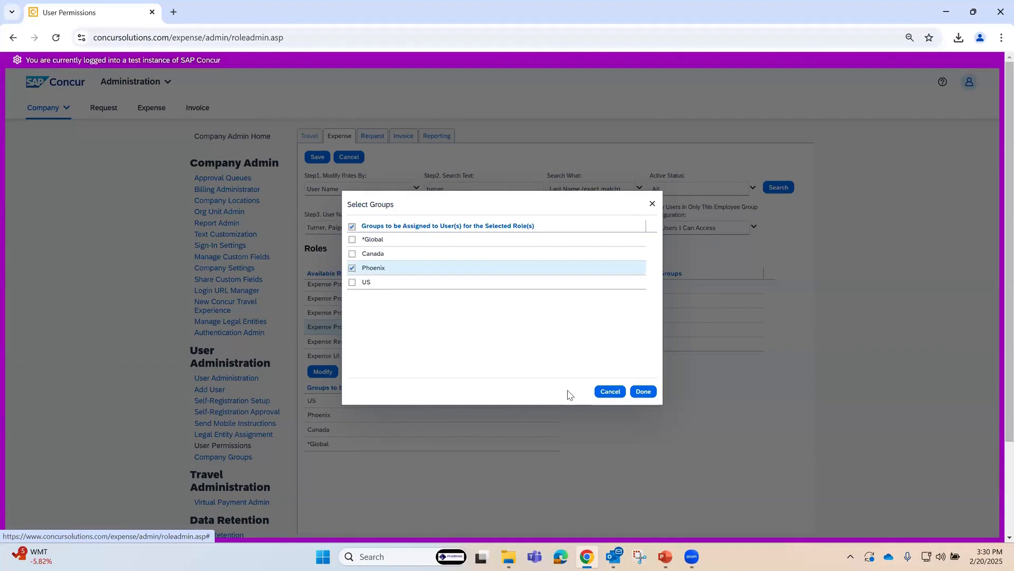
click(644, 392)
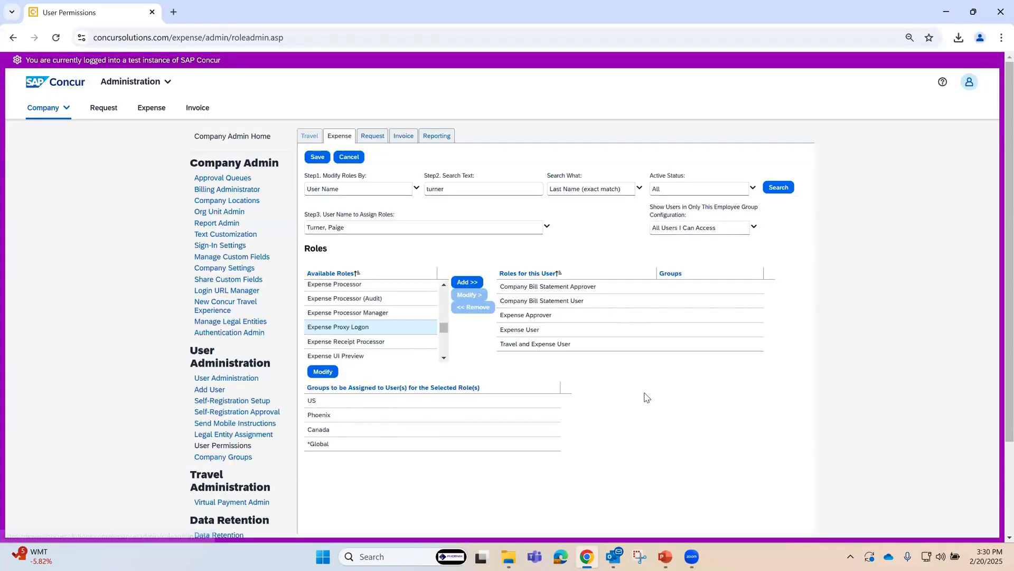
Step: Clear the group selection for Expense Proxy Logon, choose only Phoenix, and add the role to the employee
click(323, 372)
click(351, 226)
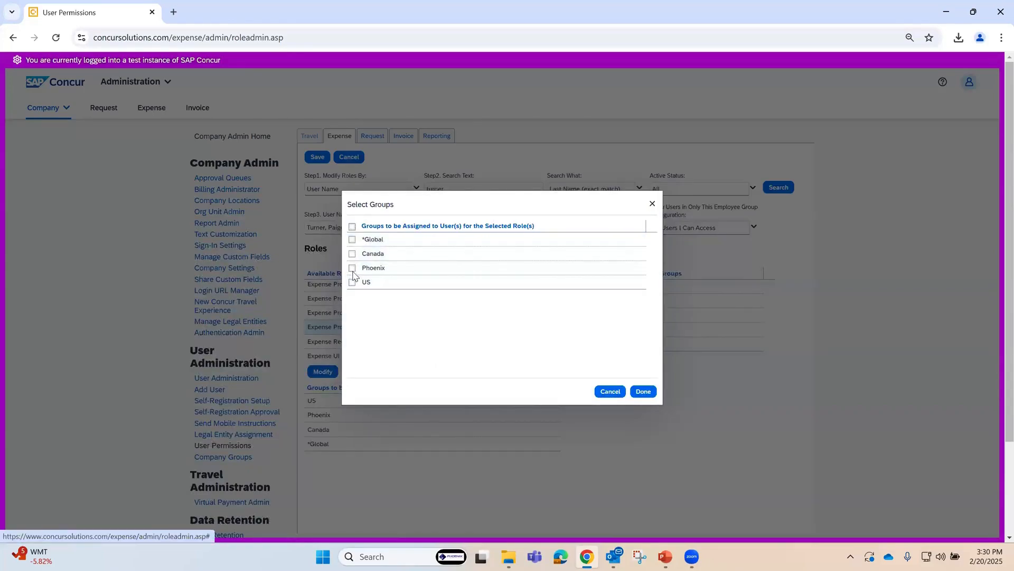
click(352, 269)
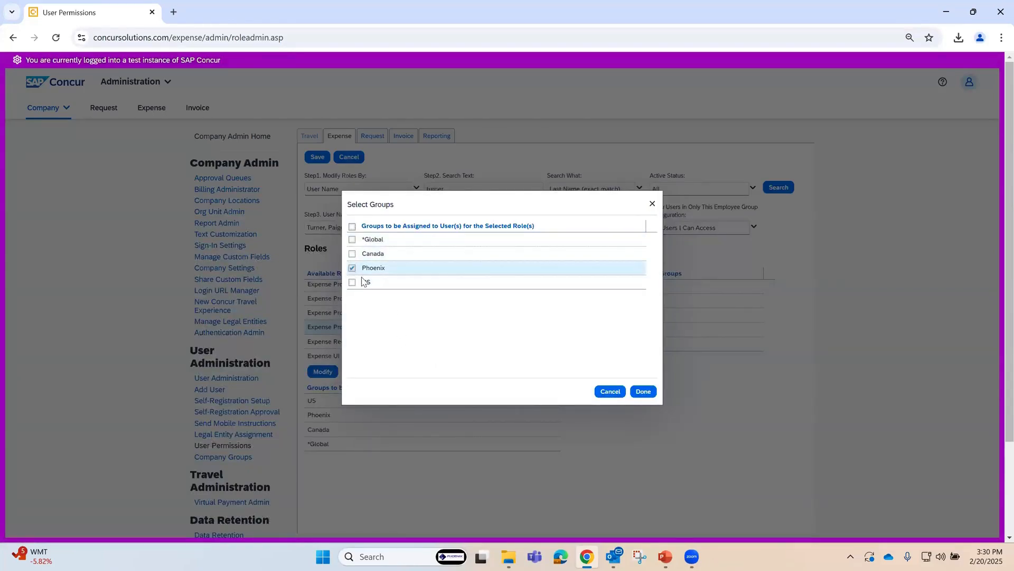
click(643, 391)
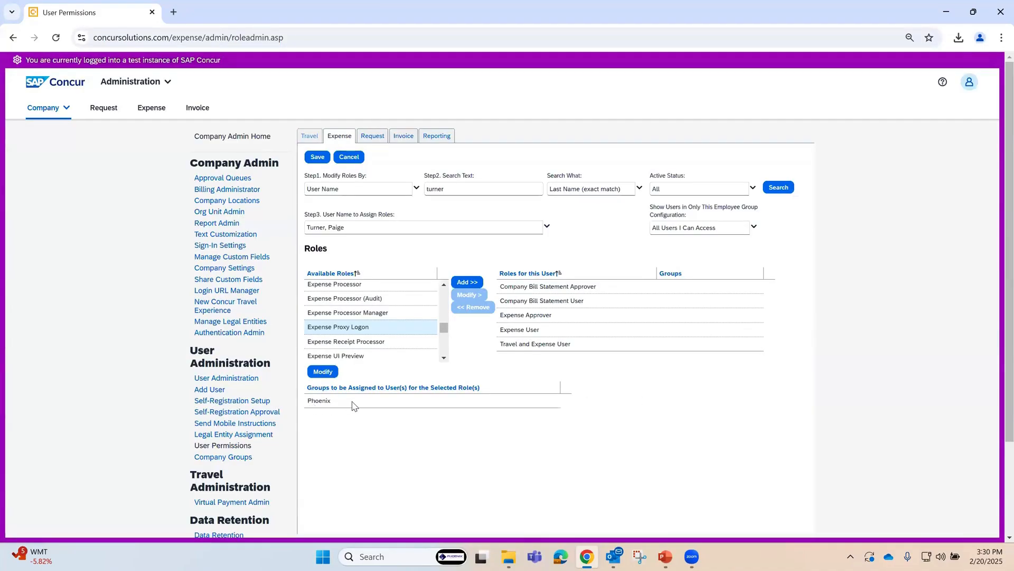
click(467, 282)
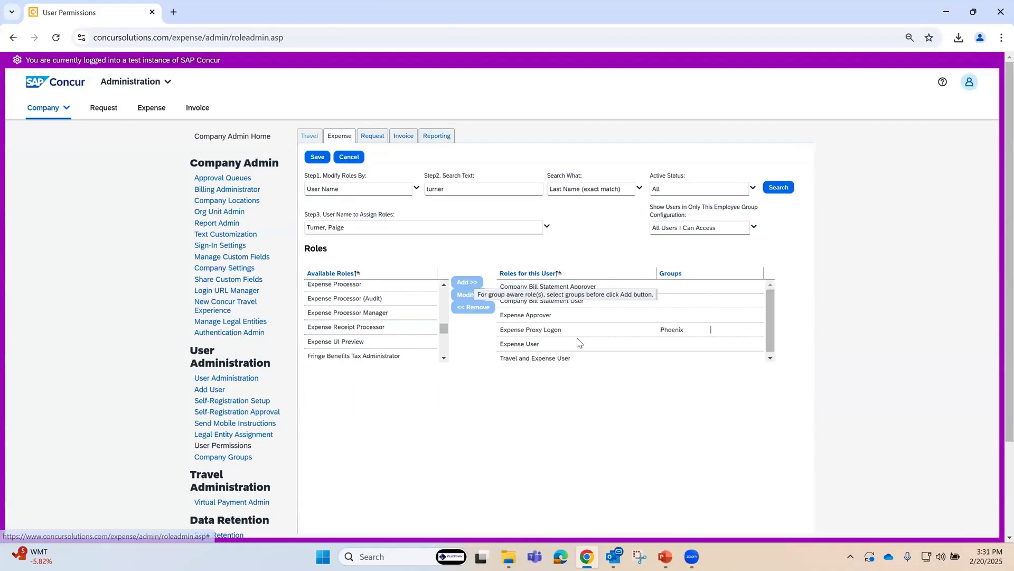
Step: Remove the Phoenix-only Expense Proxy Logon role from the employee and save the changes while switching to the Request permissions
click(578, 343)
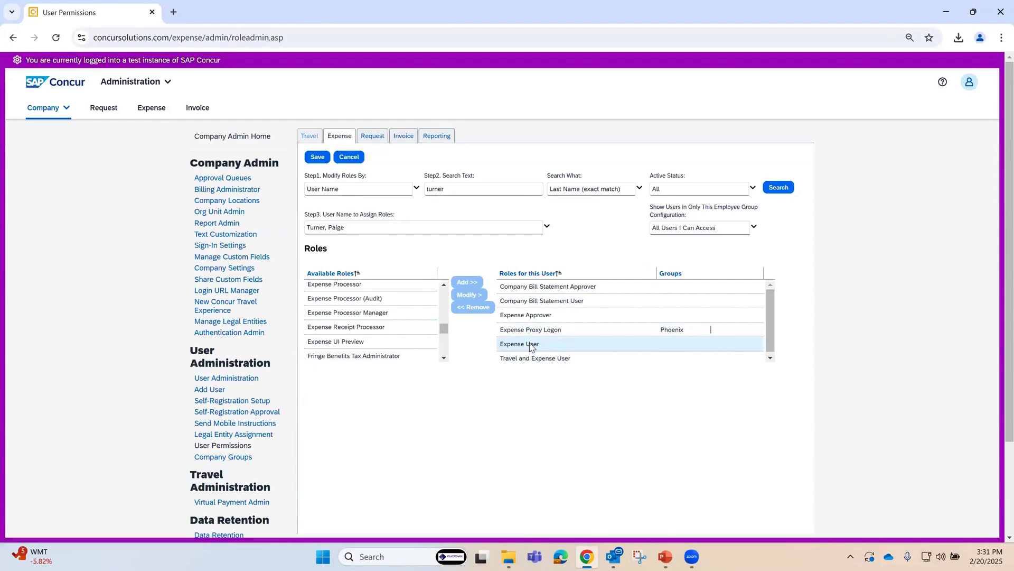
click(650, 332)
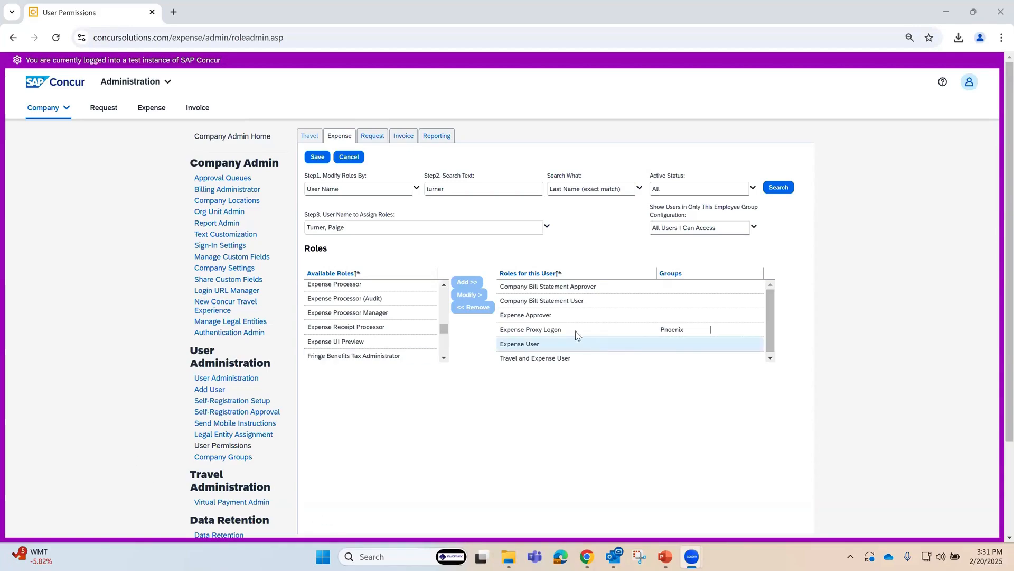
click(599, 331)
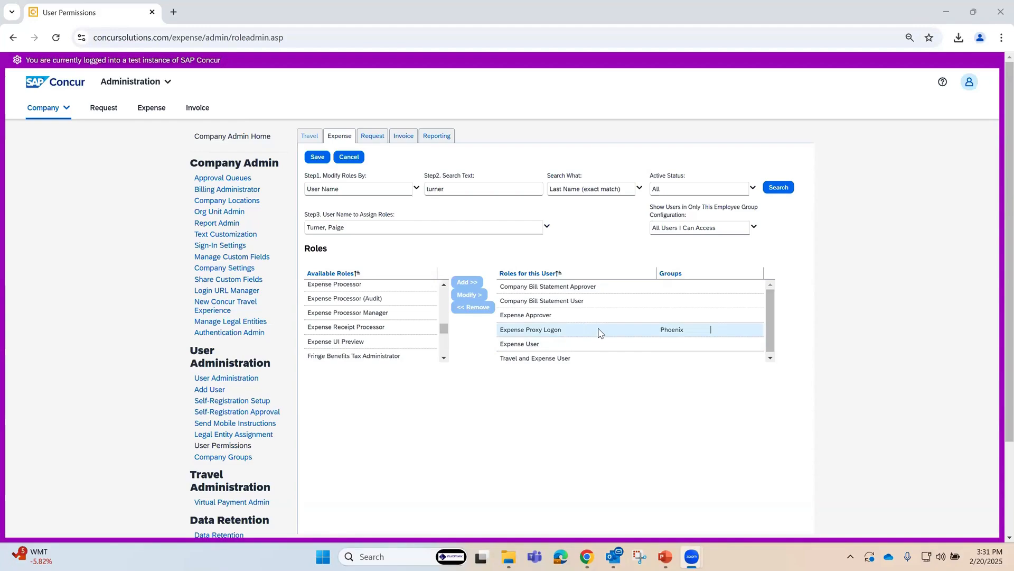
click(473, 307)
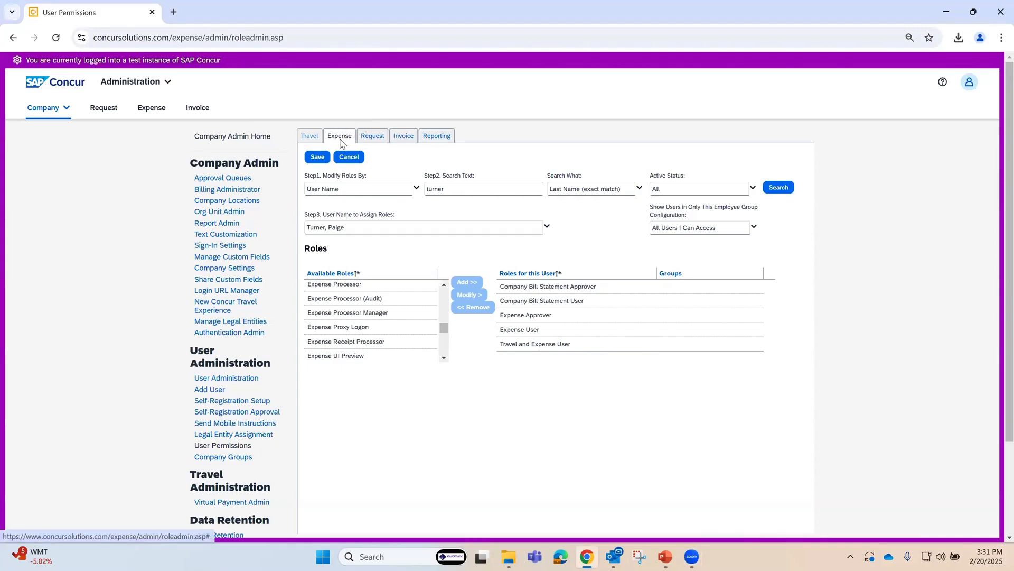
click(376, 138)
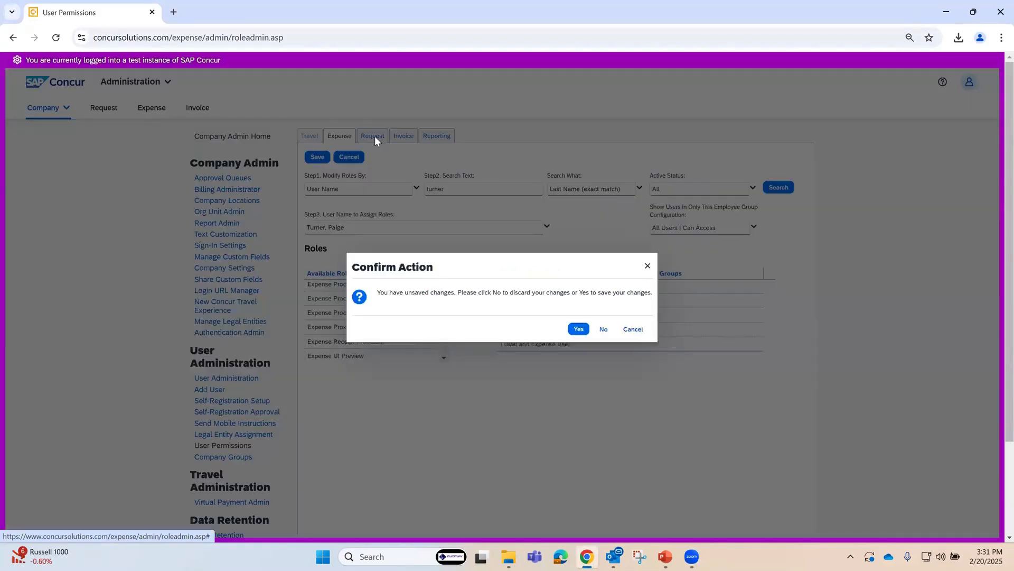
click(578, 328)
Step: Search the Invoice user permissions for another employee by surname, using Last Name (exact match), and look through the available roles
click(403, 140)
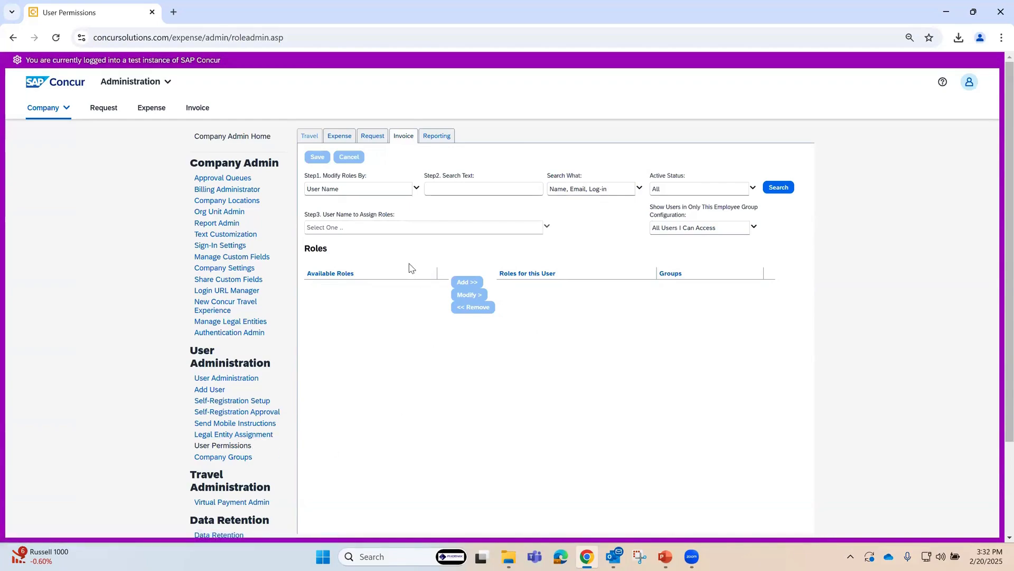
click(458, 189)
text(first)
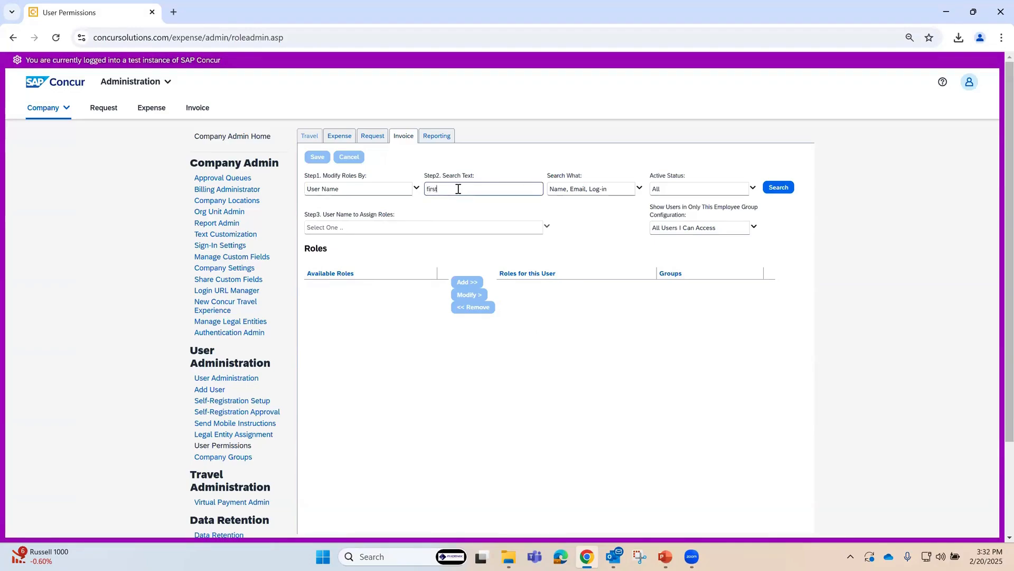
click(639, 190)
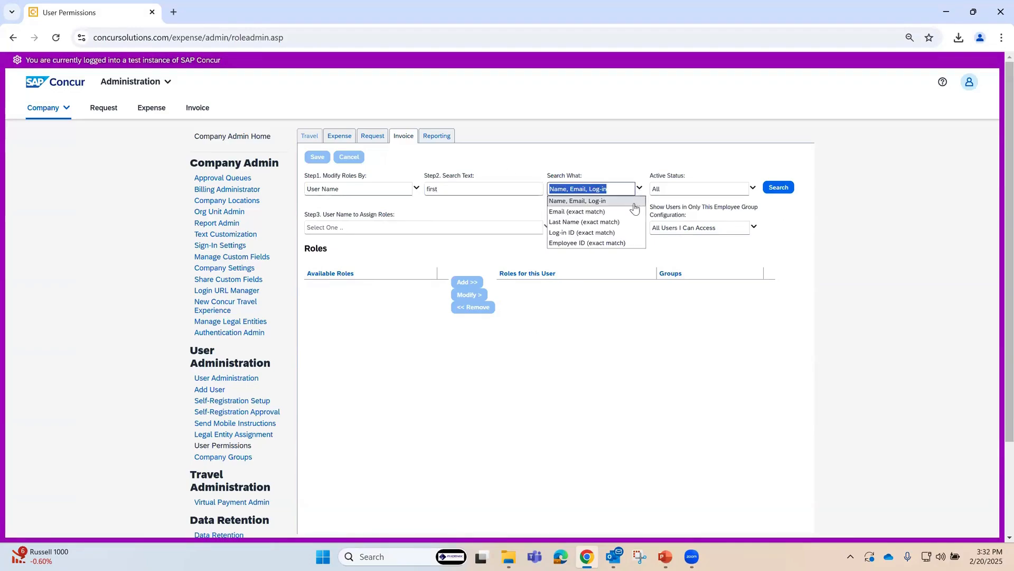
click(584, 222)
click(779, 187)
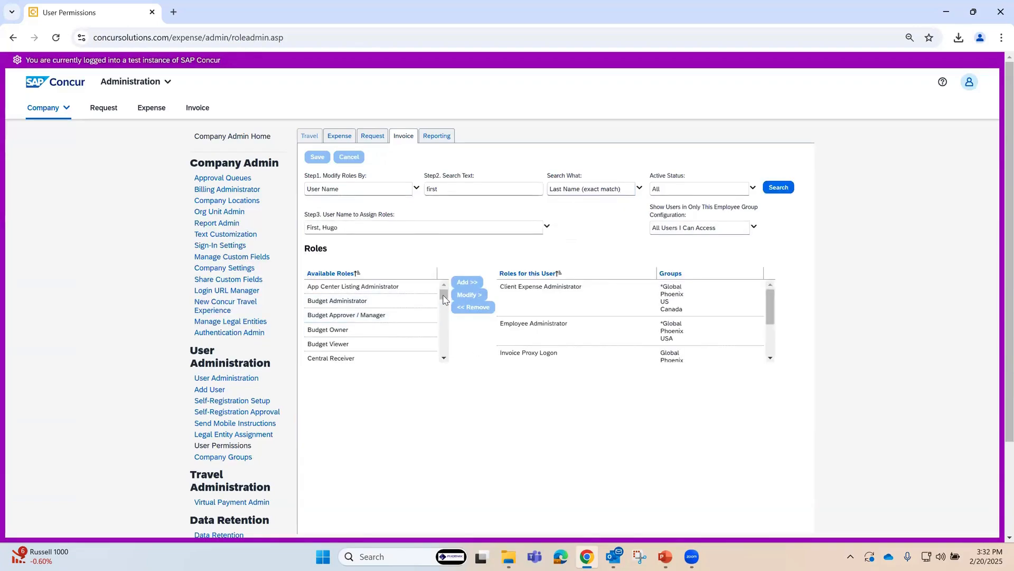
scroll(443, 299, down, 3)
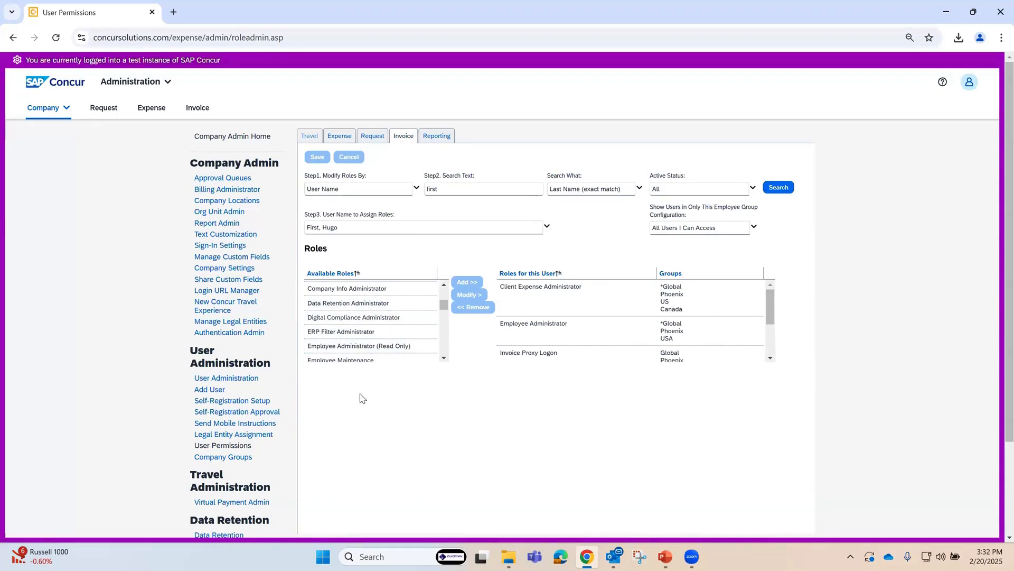
Step: Open the Expense Administration Help and go to the Expense Tab topic under Available Permissions and Roles
click(944, 85)
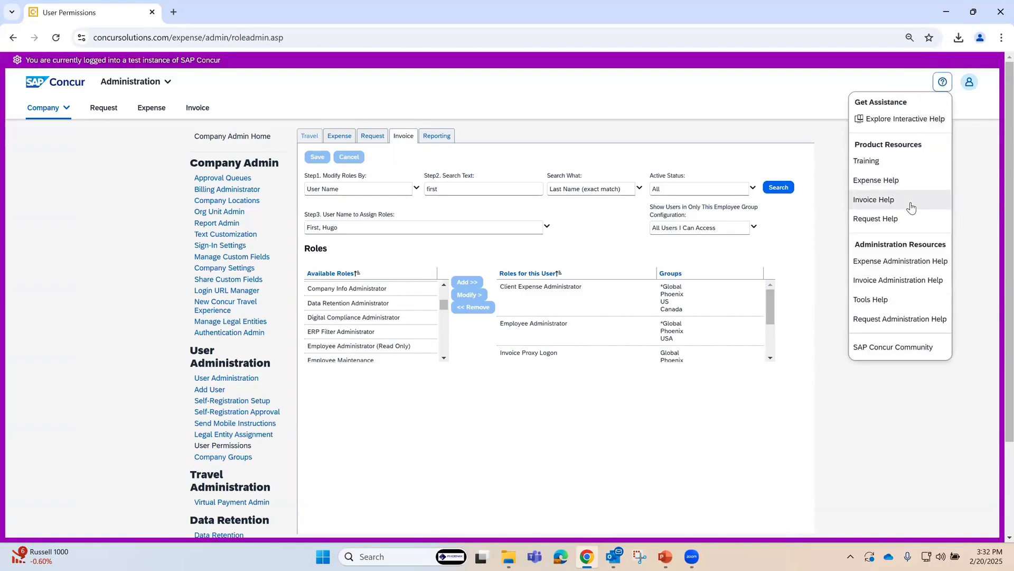
click(921, 264)
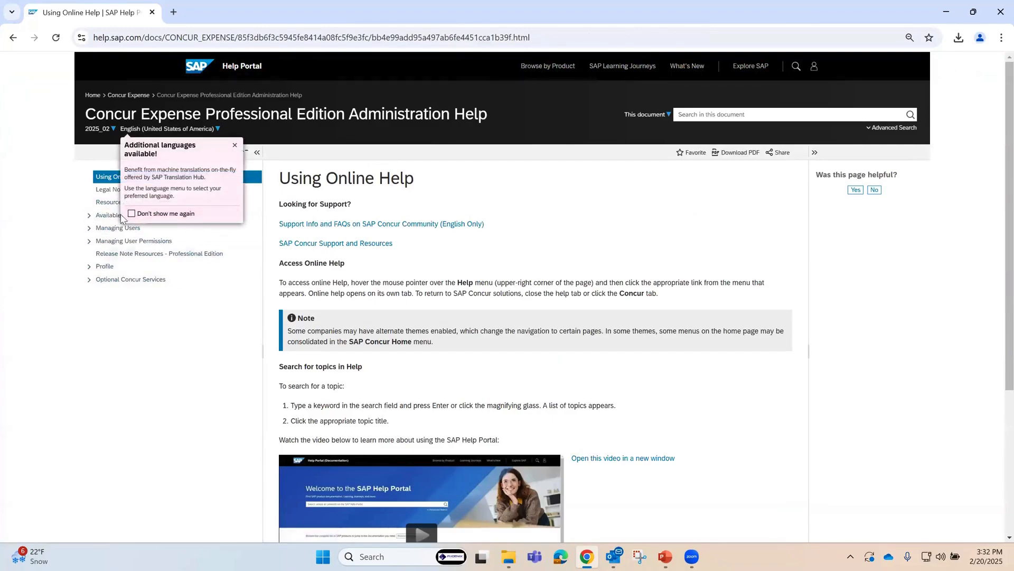
click(108, 204)
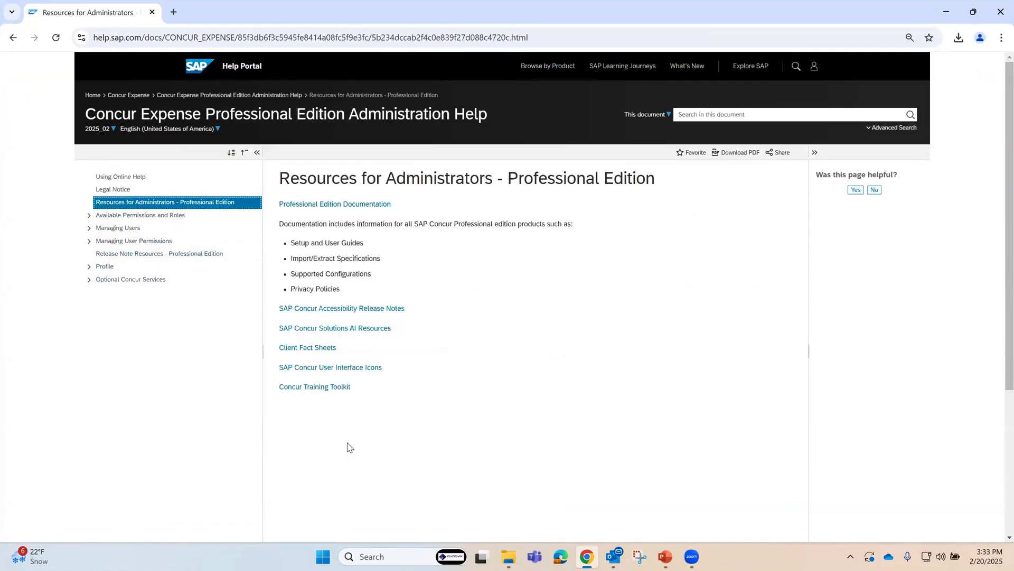
click(87, 218)
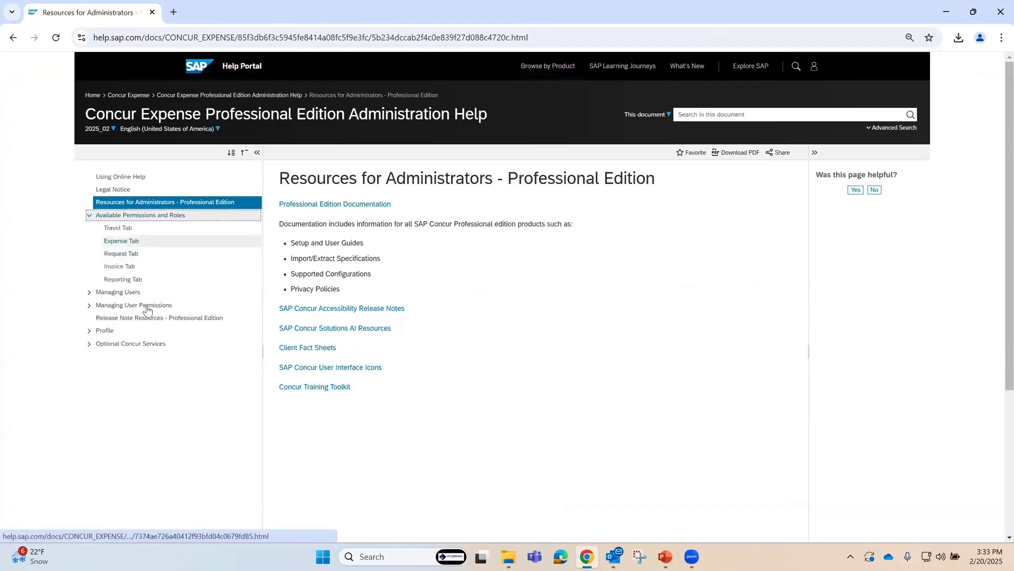
click(134, 245)
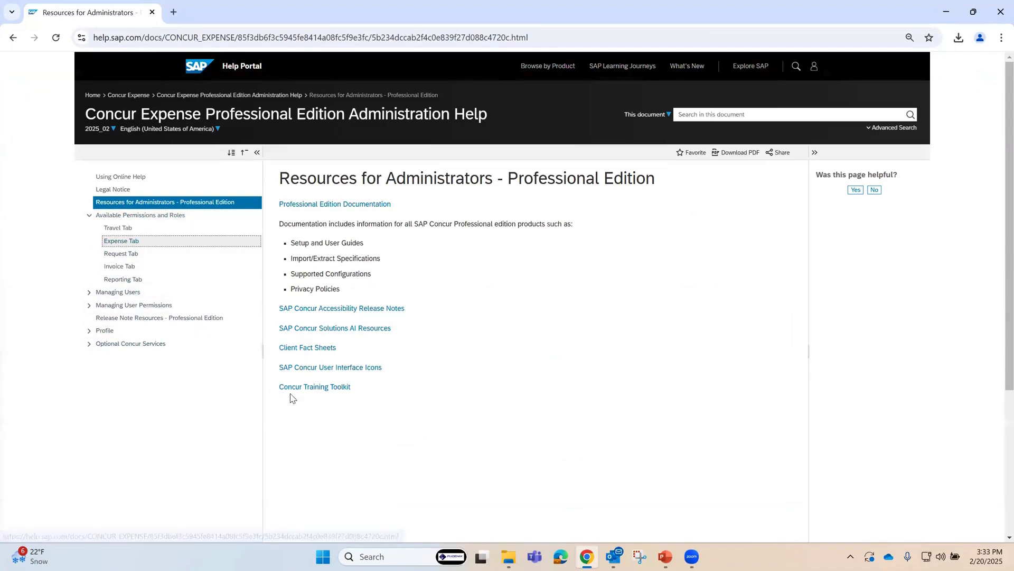
click(119, 245)
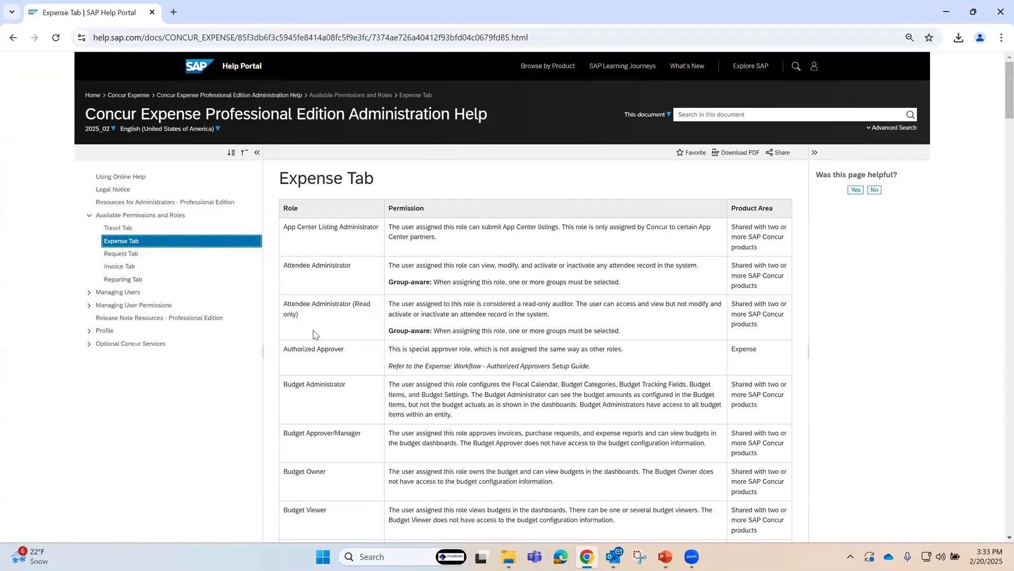
Step: Review the role and permission descriptions in the Expense Tab table and go back to the Using Online Help page
drag(287, 228, 411, 493)
click(370, 488)
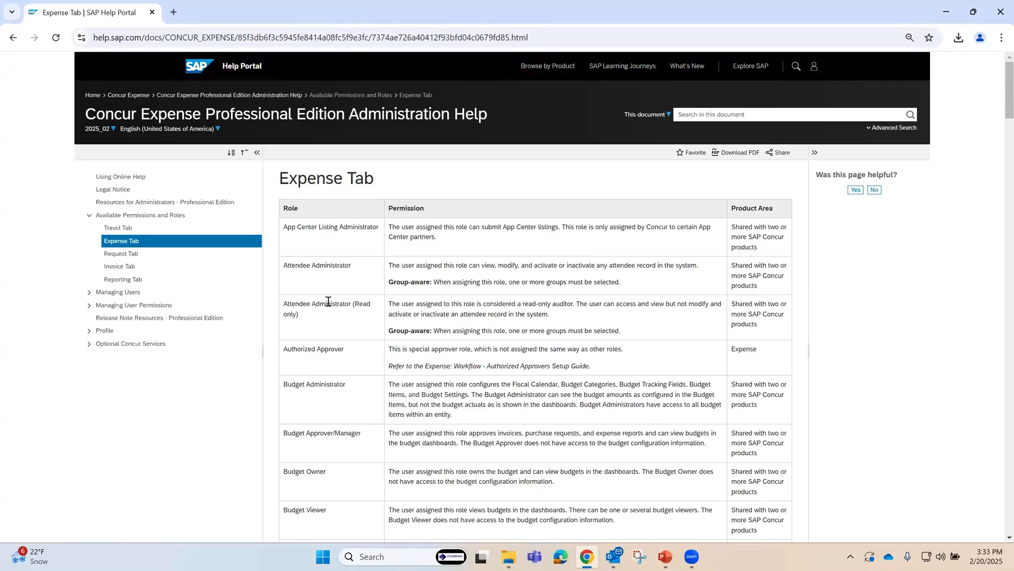
scroll(333, 485, down, 10)
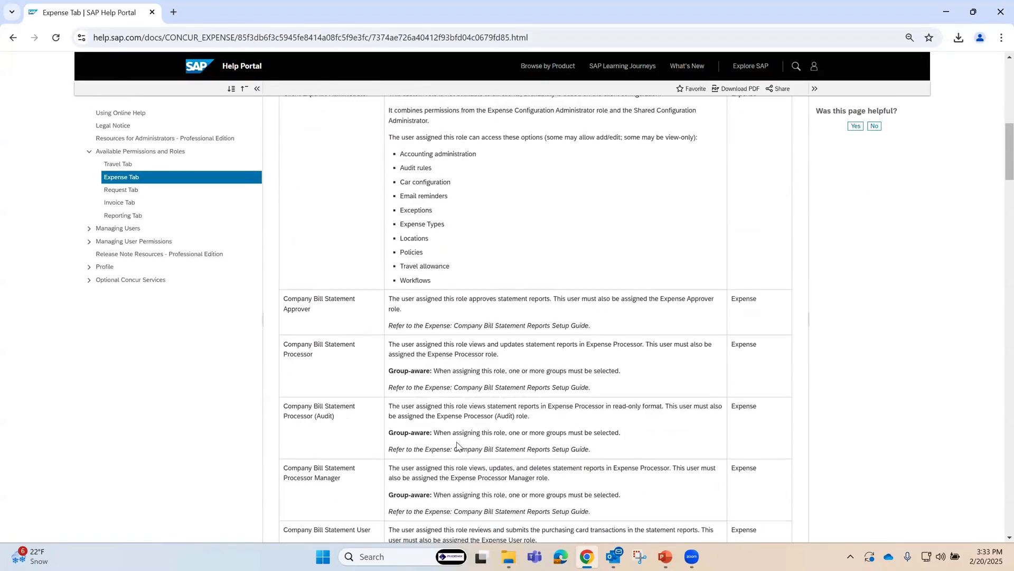
scroll(458, 447, up, 7)
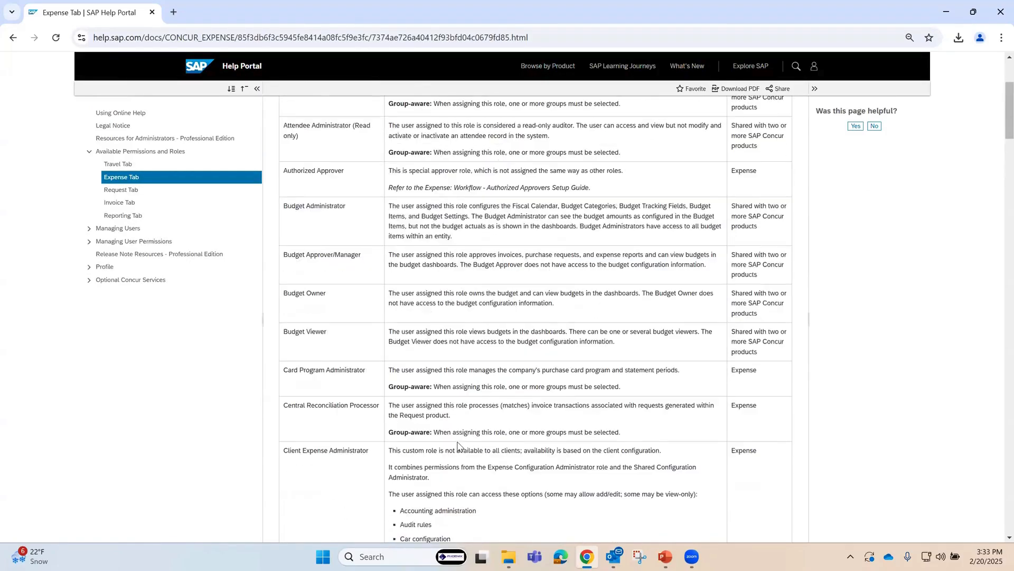
click(13, 38)
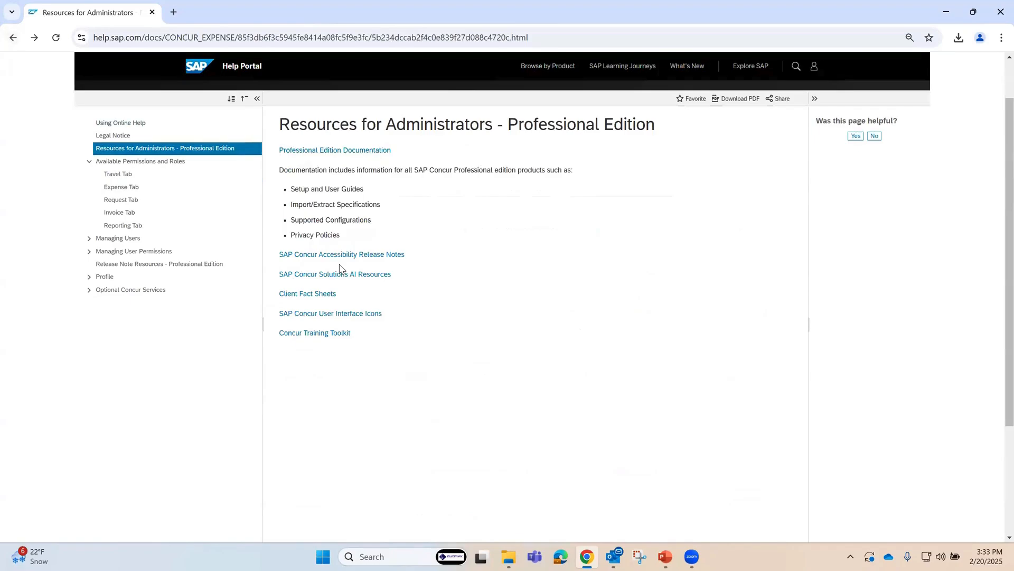
click(14, 37)
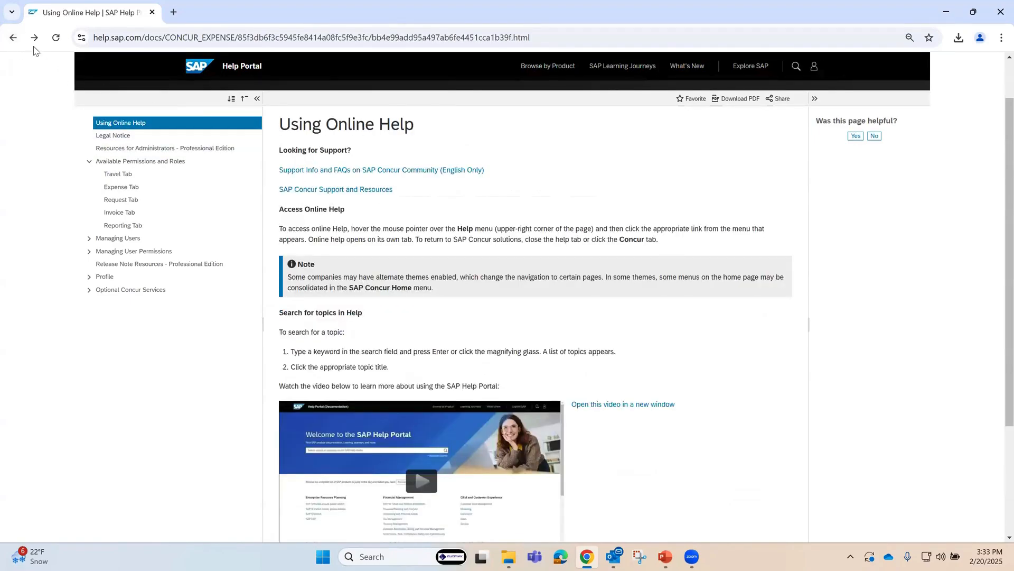
Step: Leave the help, go to the Expense processor's Process Reports page, and open the report named DS
key(alt+Left)
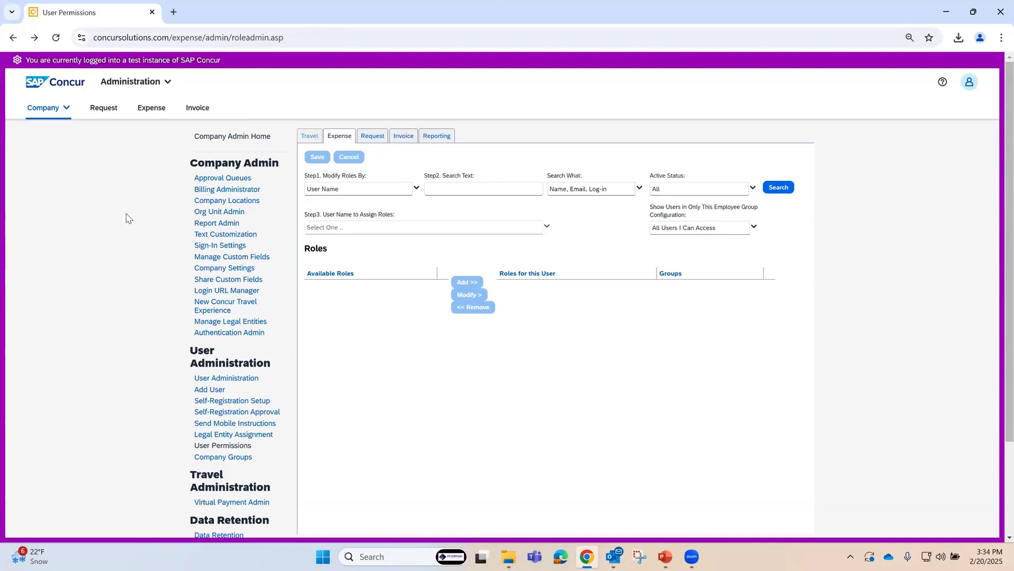
click(128, 85)
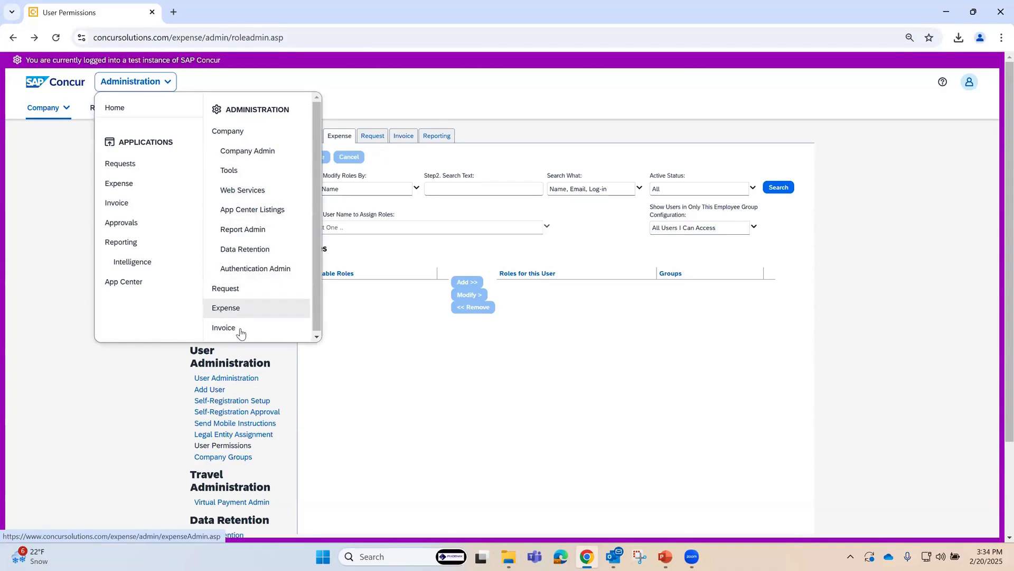
click(129, 186)
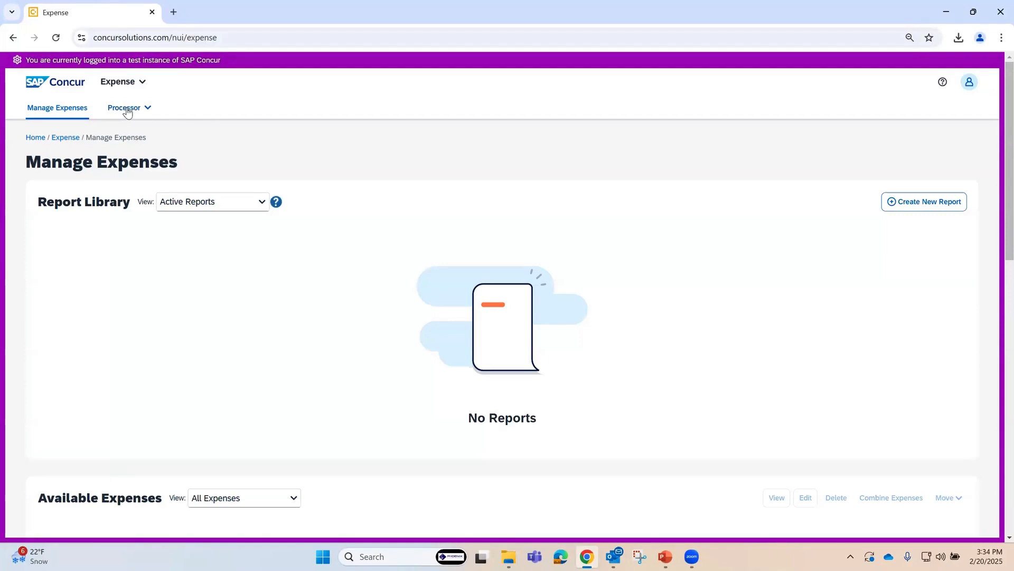
click(126, 109)
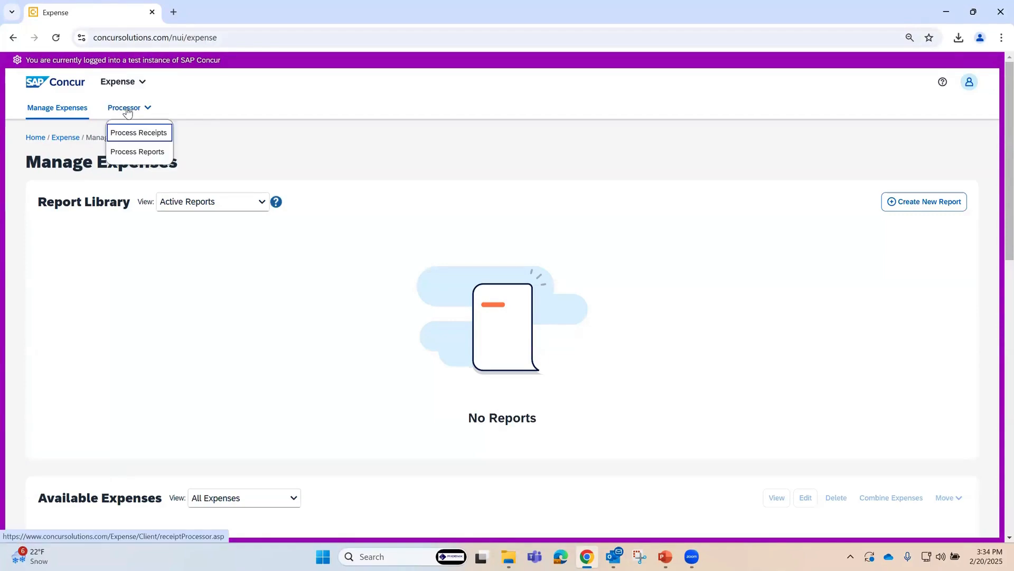
click(140, 155)
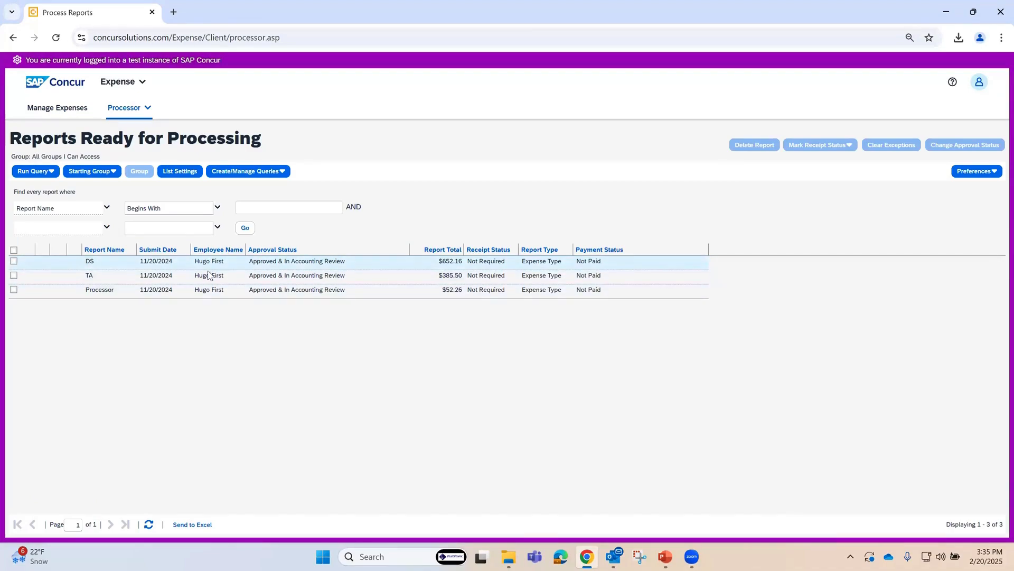
click(347, 262)
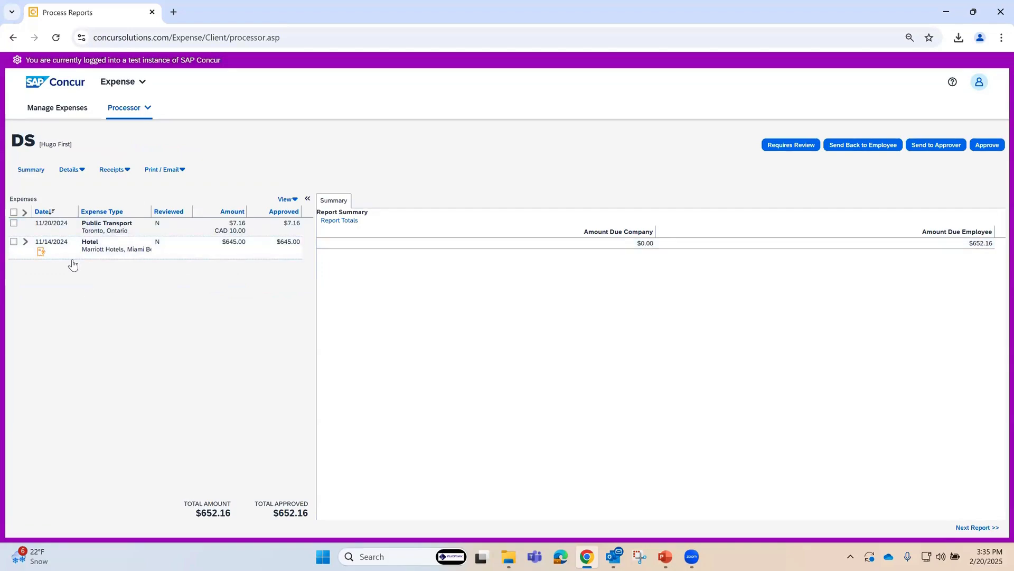
Step: Start sending the DS report back to the employee with the reason codes Missing Receipt Not Valid and Please change expense type
click(871, 151)
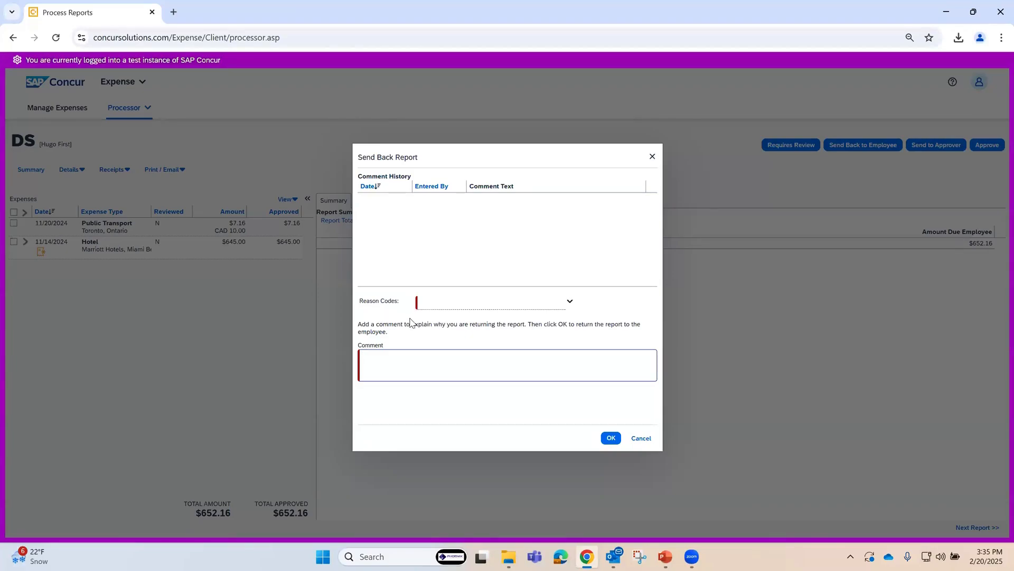
click(569, 301)
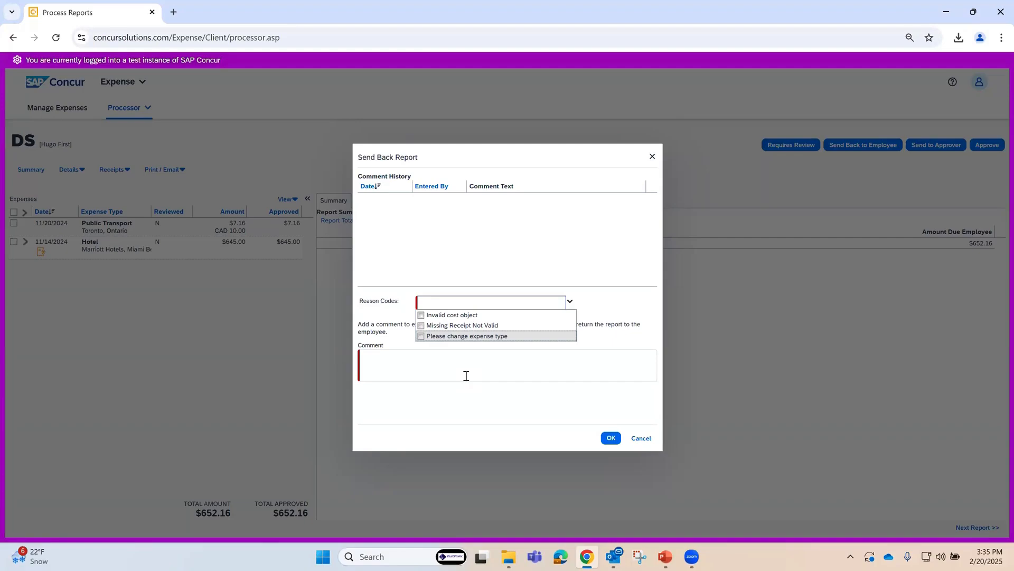
click(428, 327)
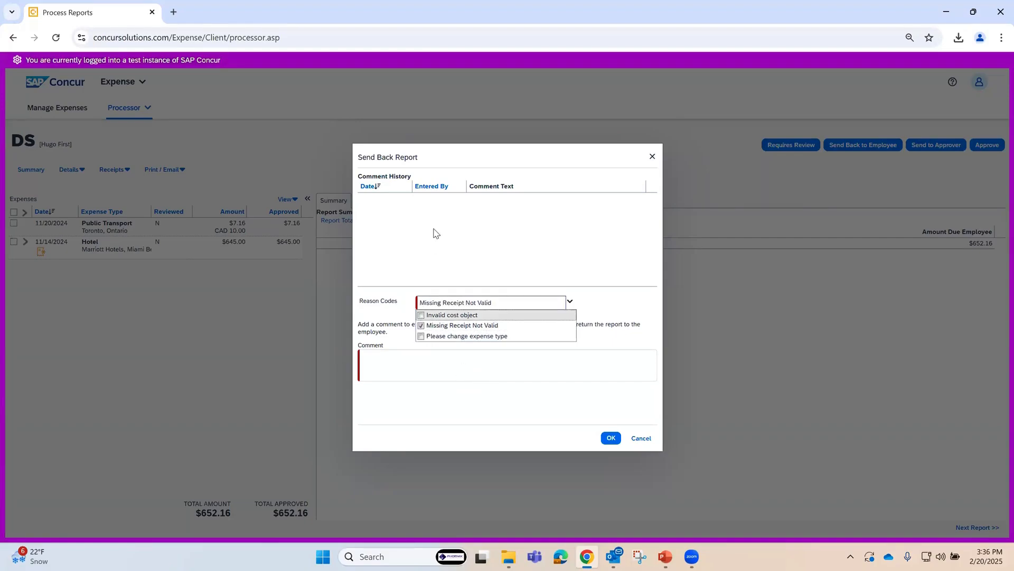
click(570, 301)
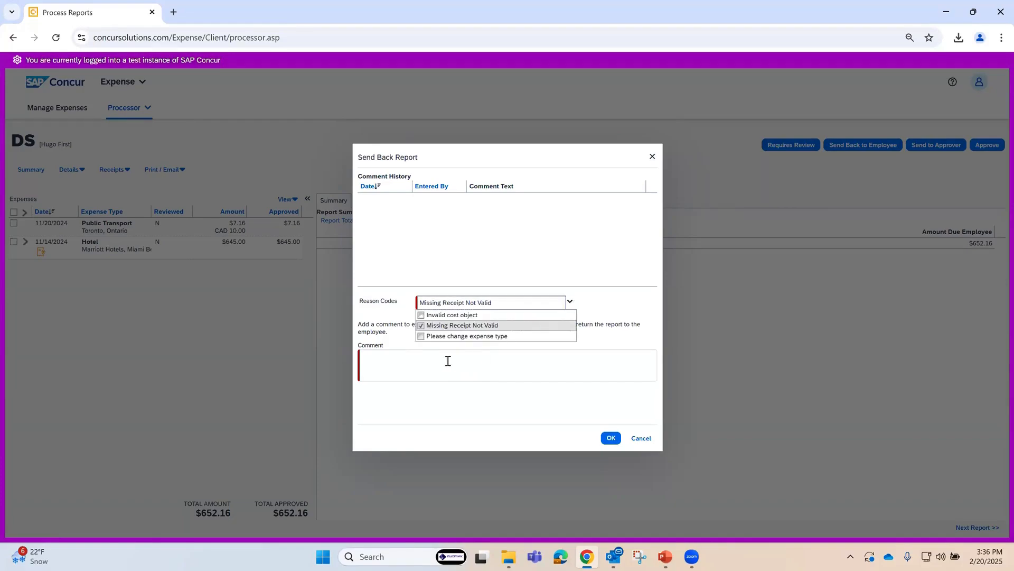
click(425, 337)
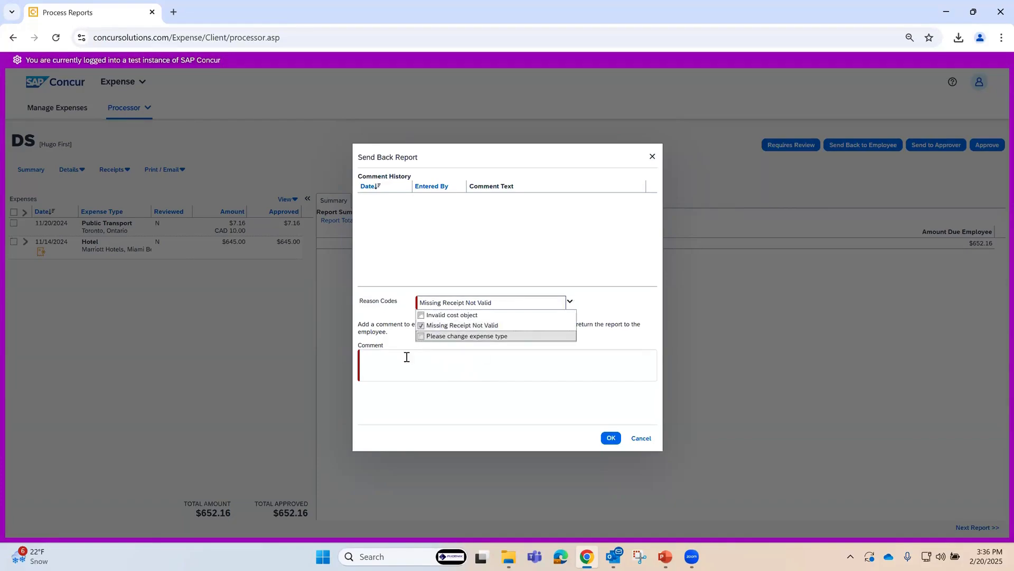
click(465, 243)
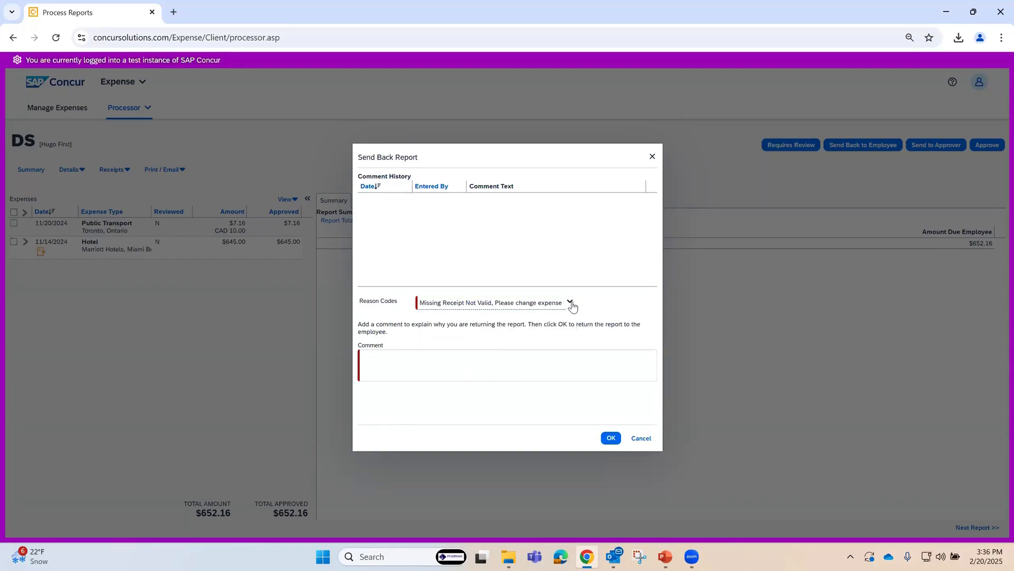
Step: Deselect the Please change expense type reason code and cancel sending the report back without a comment
click(569, 303)
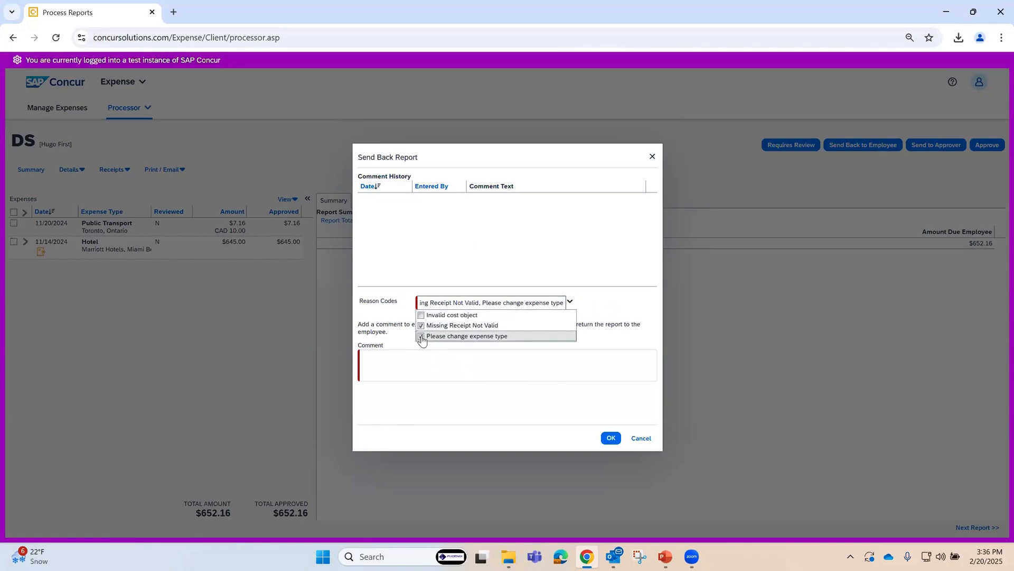
click(423, 336)
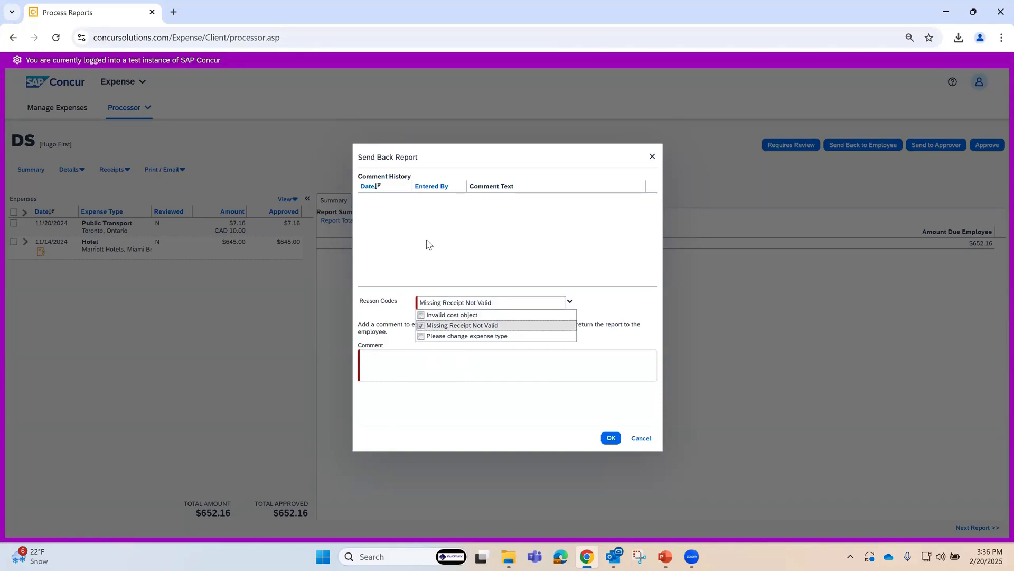
click(428, 244)
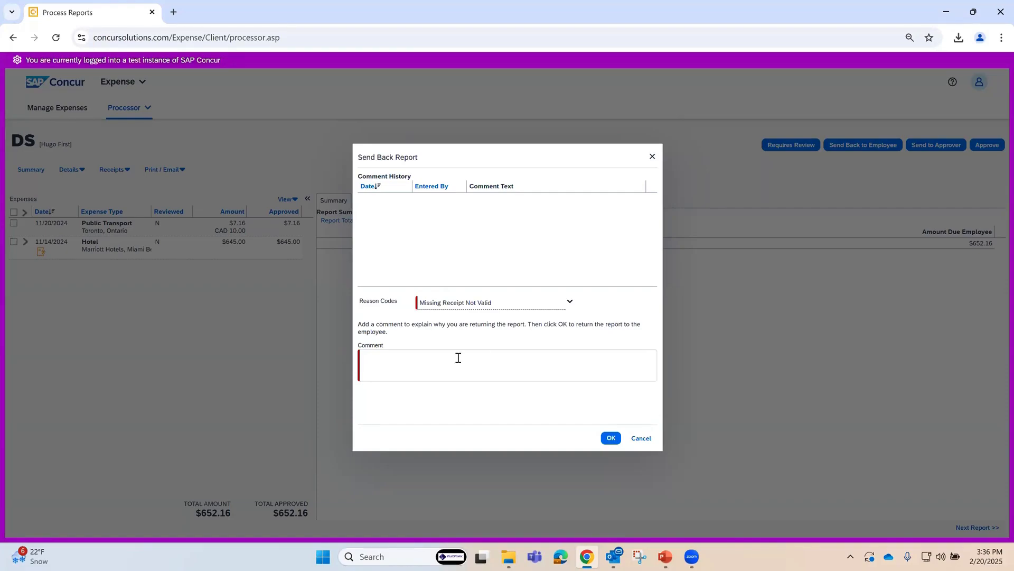
click(377, 362)
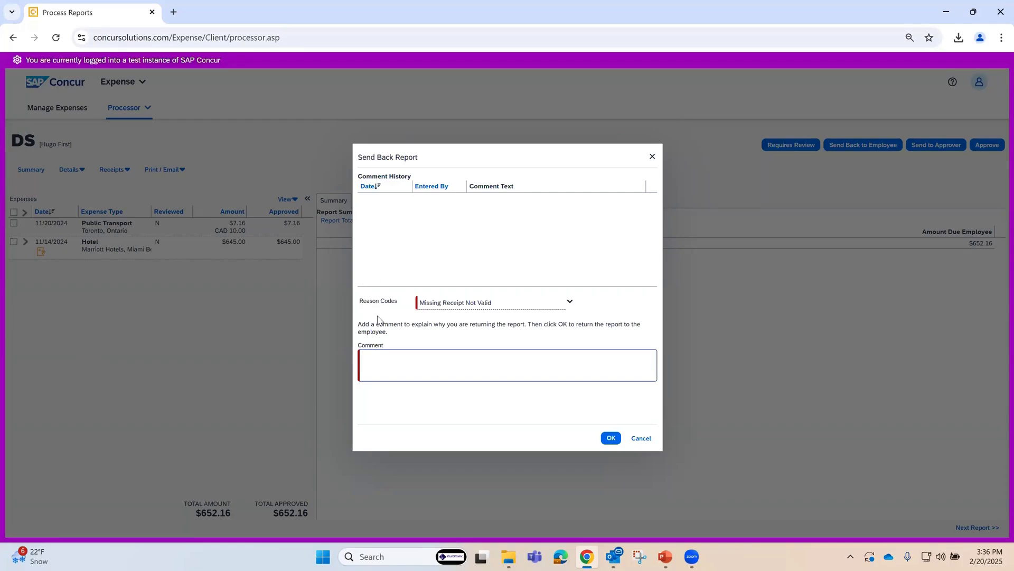
click(641, 438)
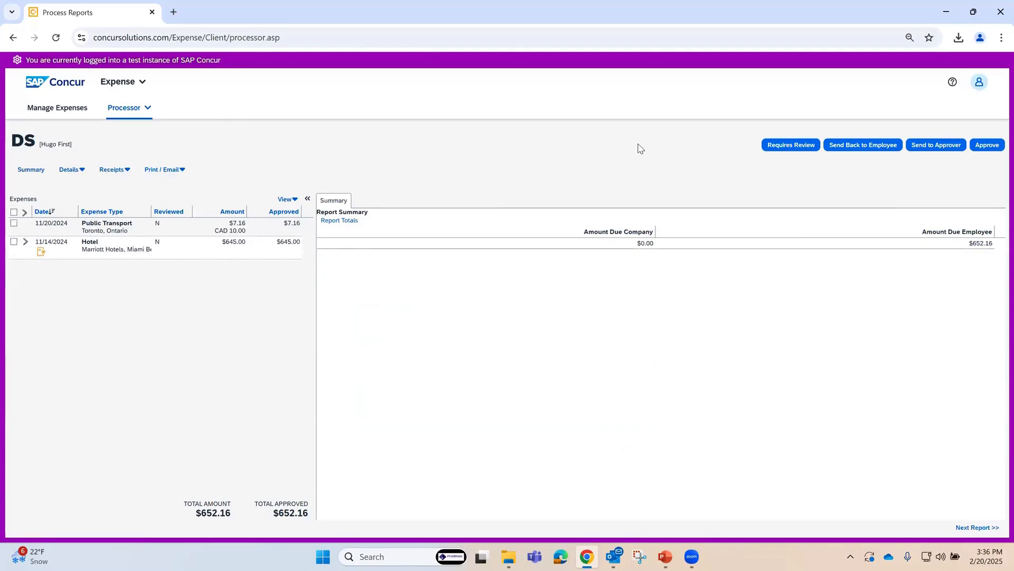
Step: Open the Reason Category and Codes page of the Expense administration workflows and add a blank reason code row
click(117, 82)
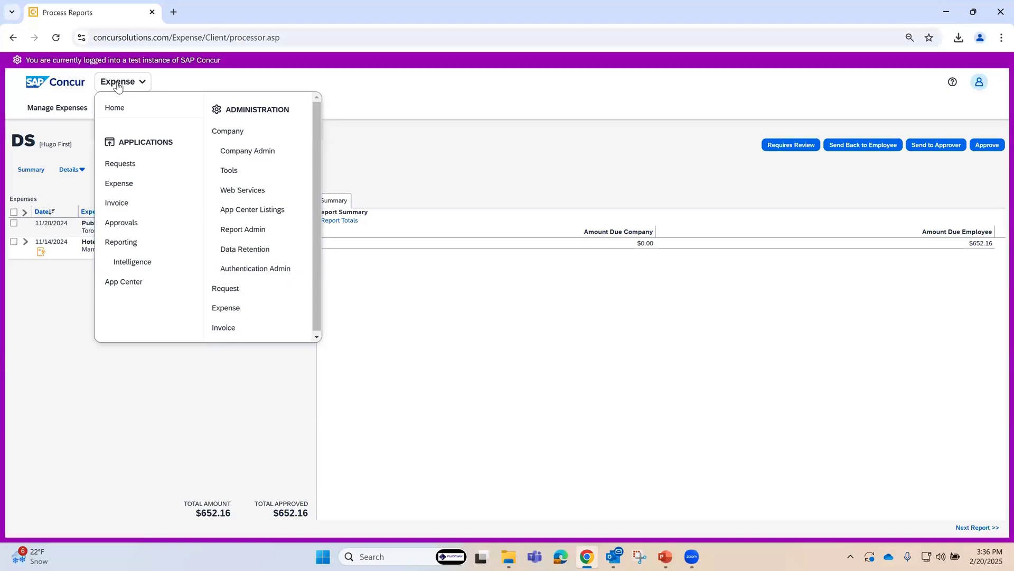
click(257, 313)
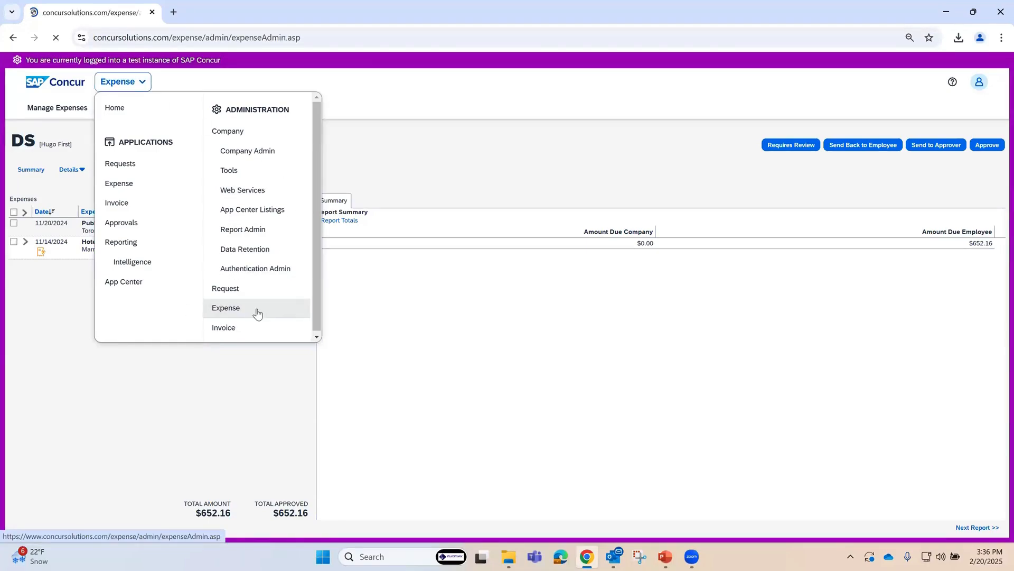
scroll(222, 396, down, 3)
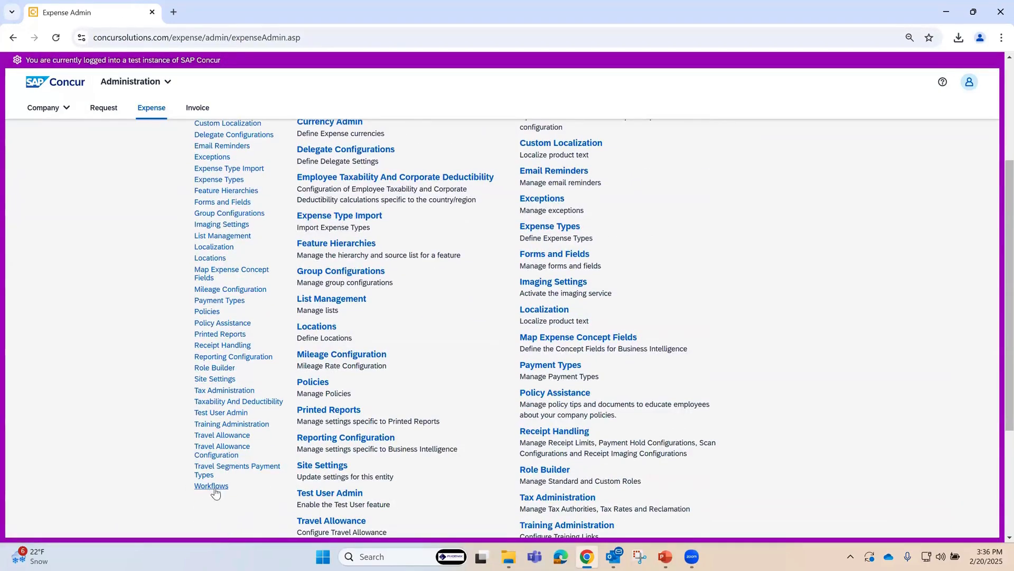
click(212, 486)
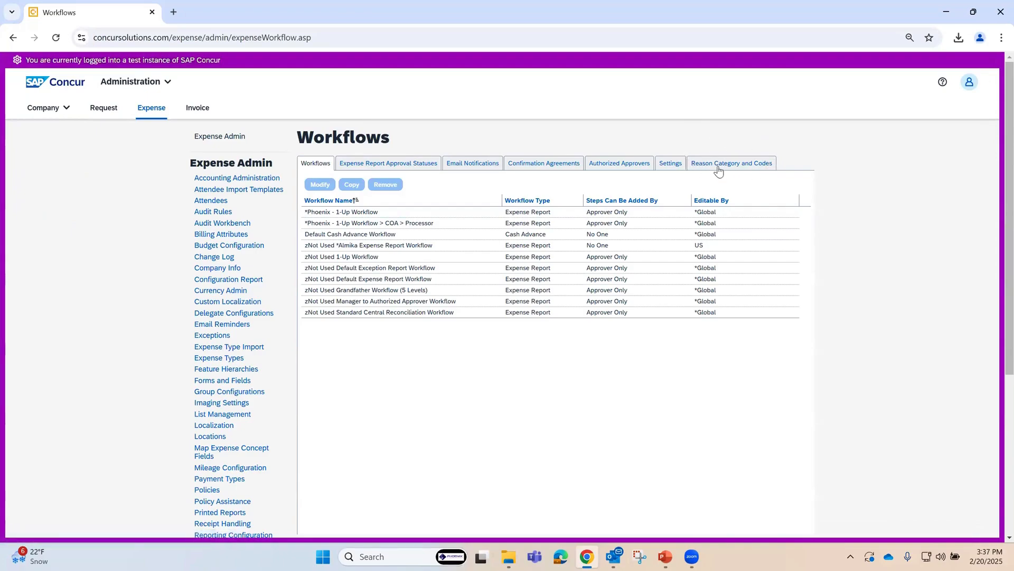
click(740, 168)
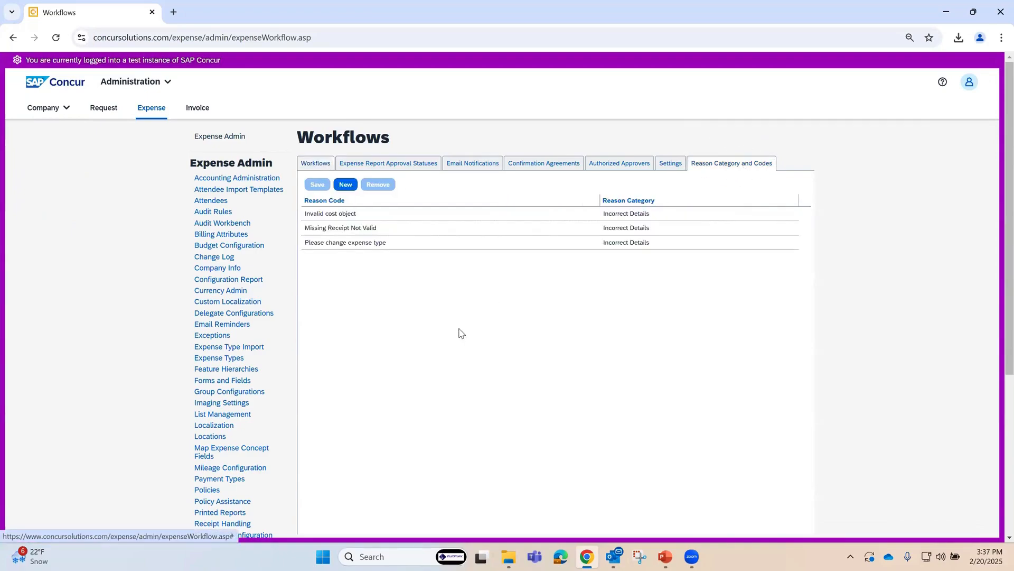
click(345, 185)
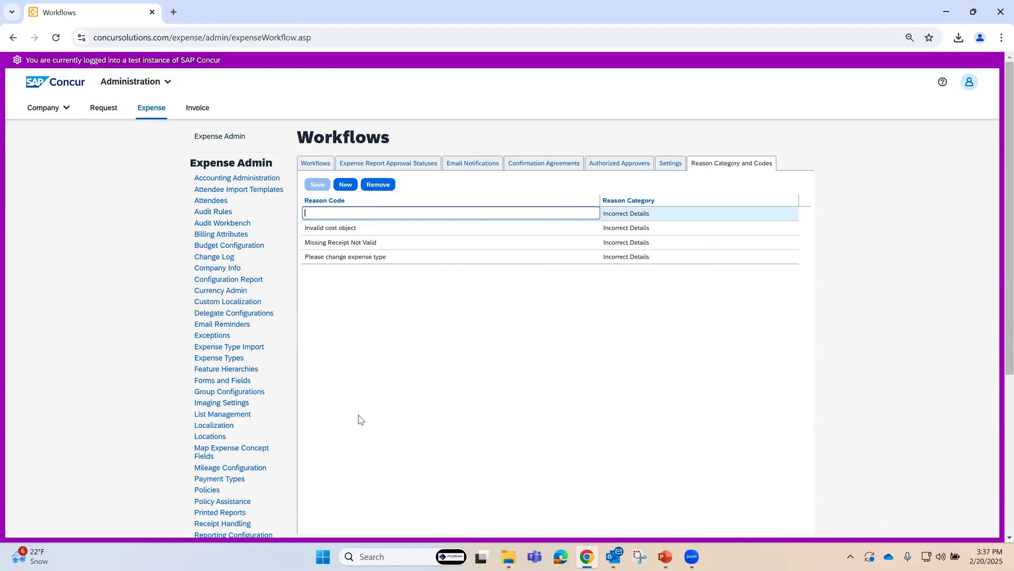
click(359, 417)
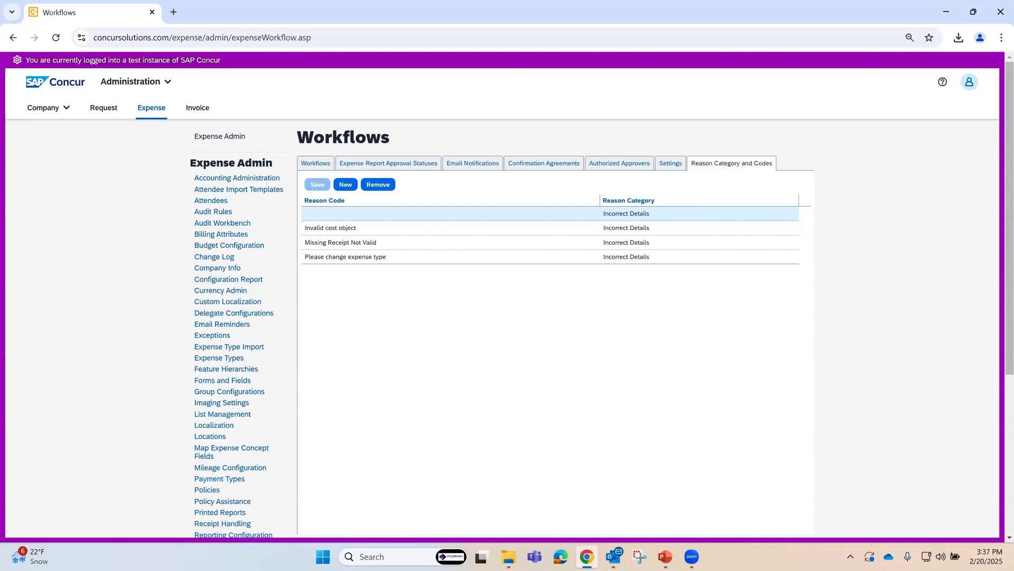
Step: Open the workflow settings and examine the exception level limit that prevents report submission and the processor send-back options
click(669, 163)
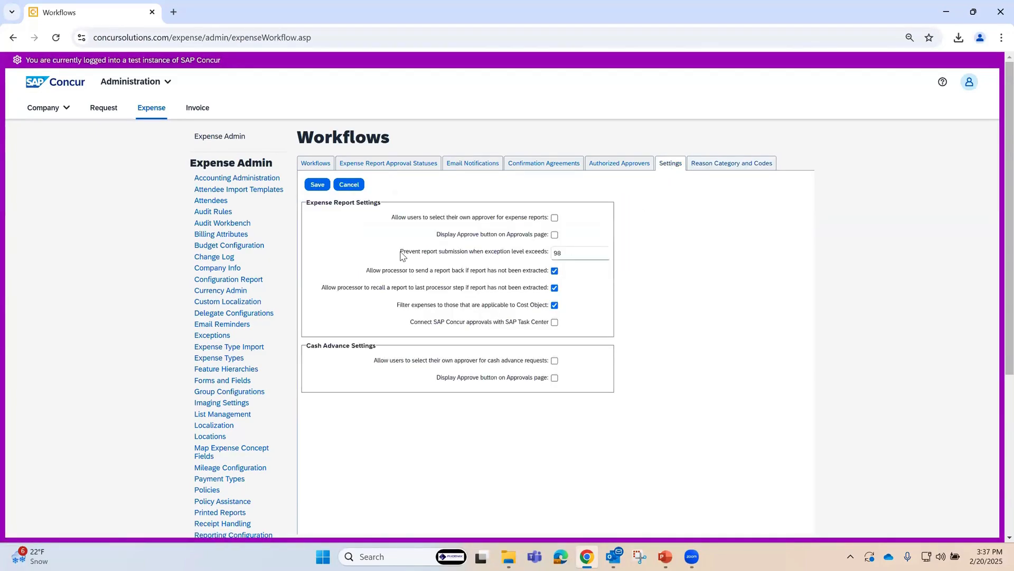
drag(400, 252, 511, 259)
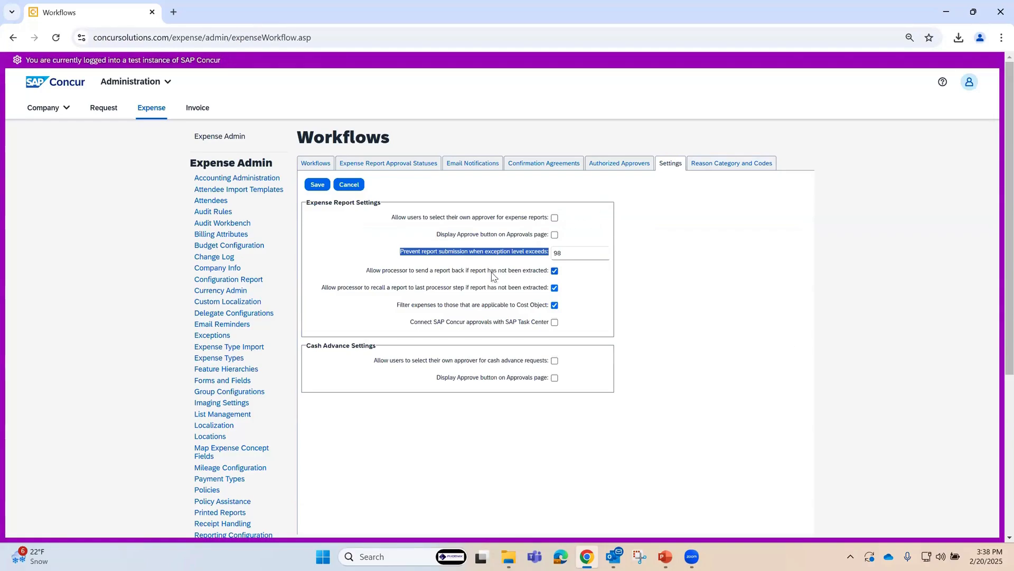
click(673, 292)
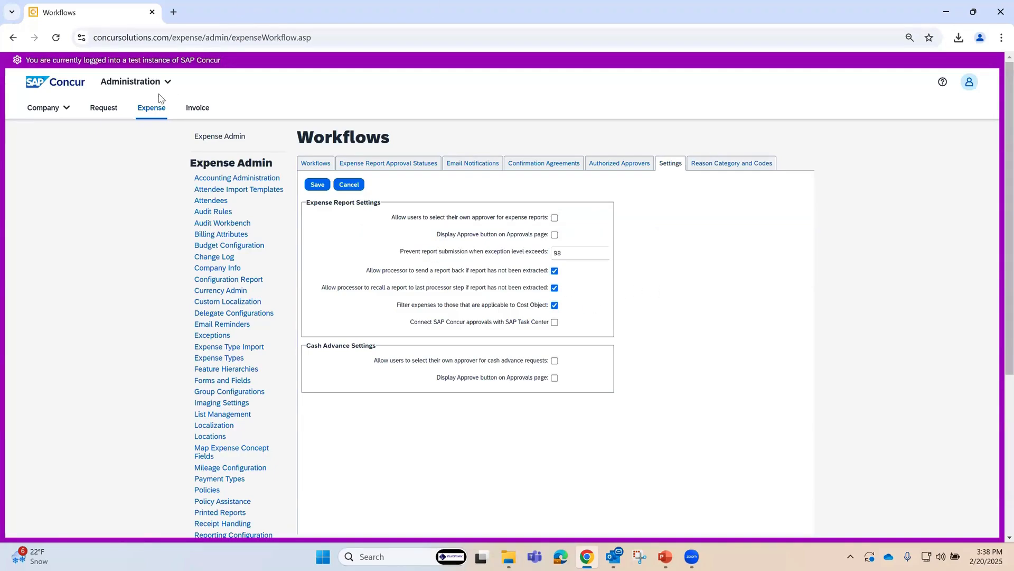
Step: Return from the workflow settings to the expense processor's Process Reports page and reopen the DS report
click(130, 83)
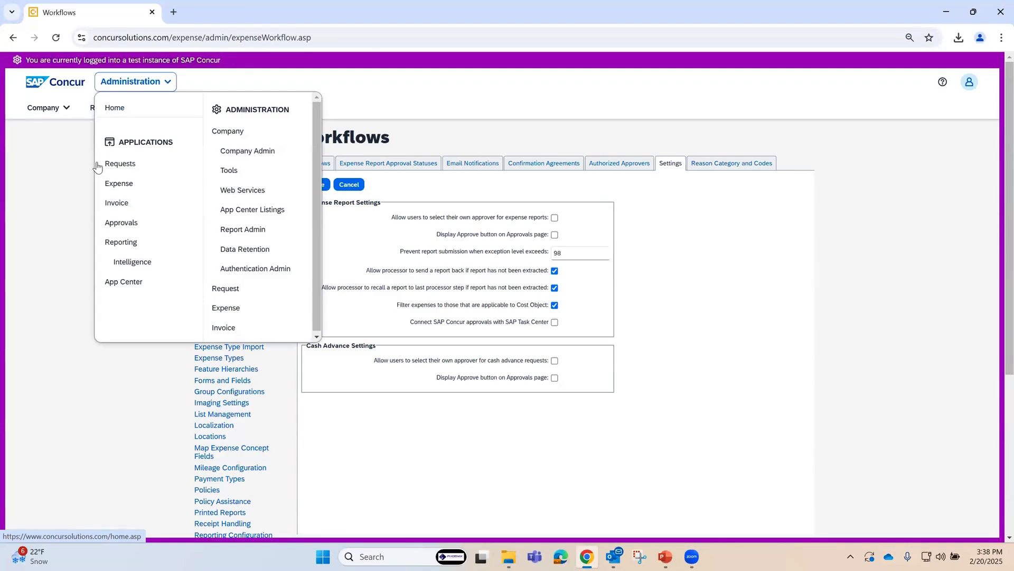
click(126, 185)
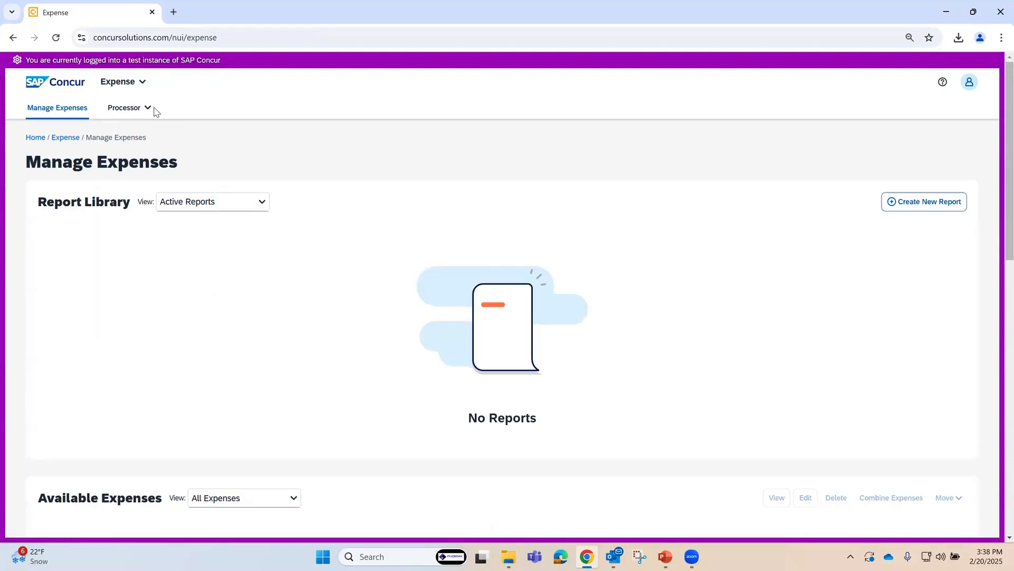
click(128, 108)
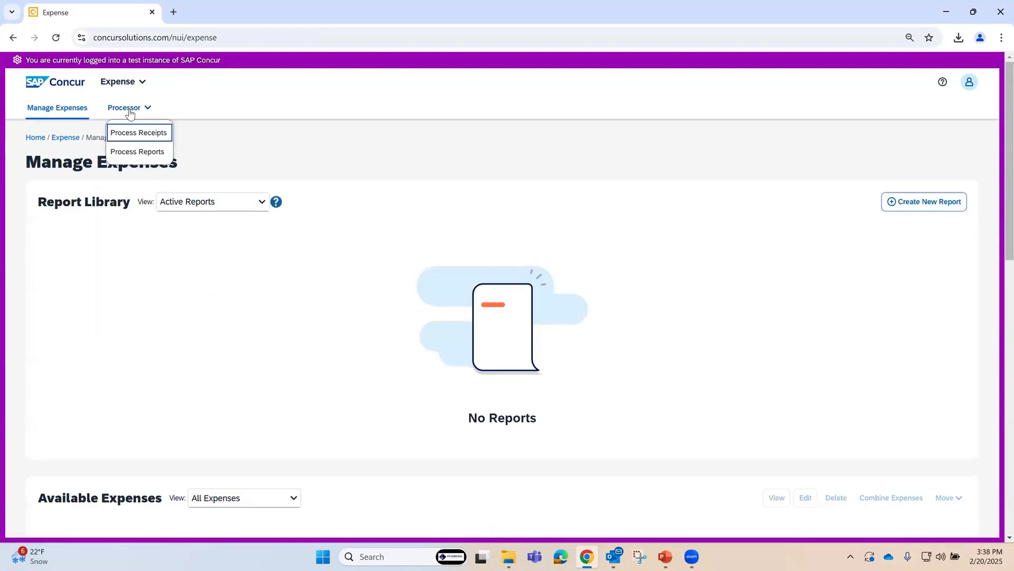
click(139, 152)
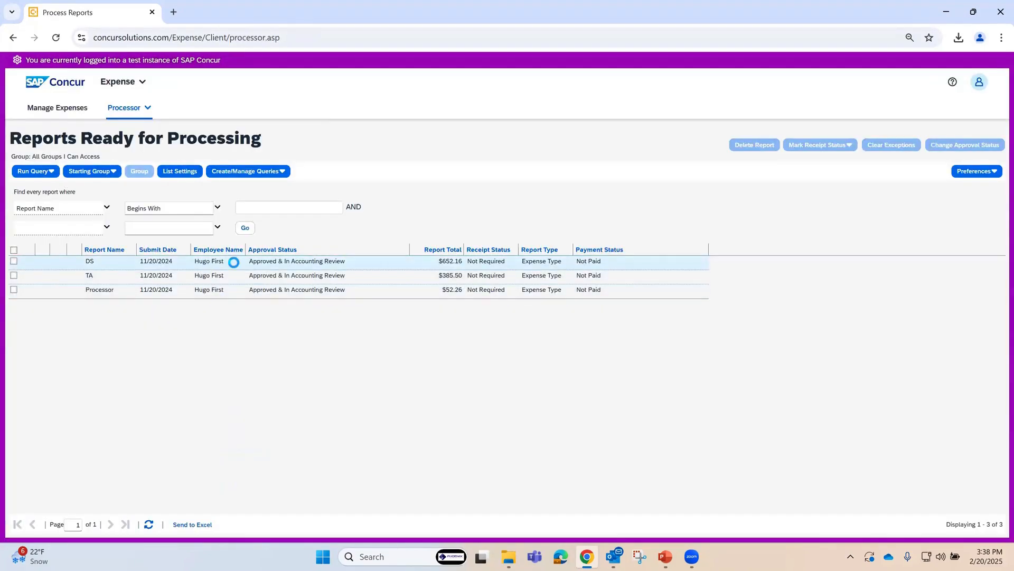
click(234, 262)
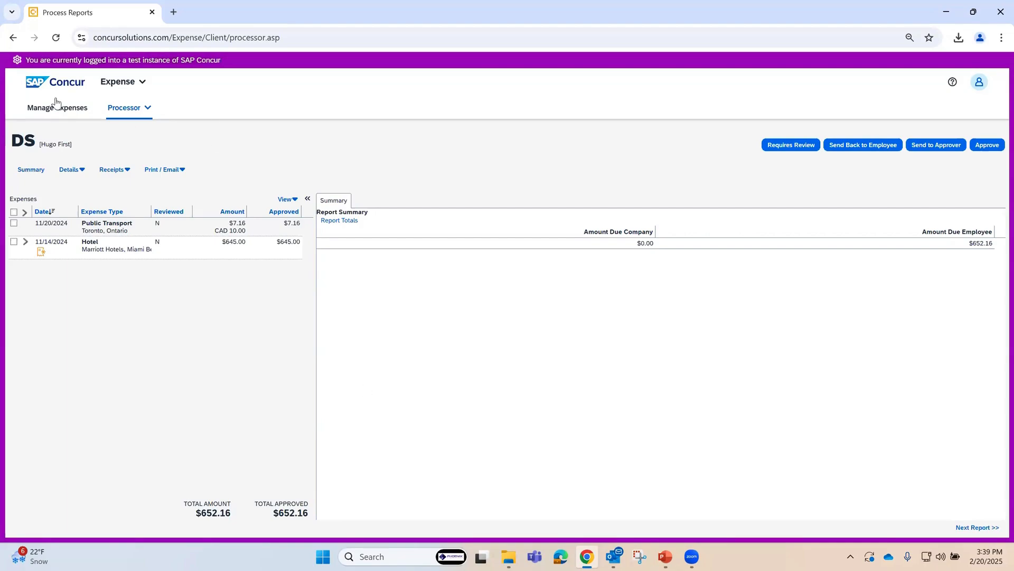
Step: Return to the processor's report list and compare the reports shown for the Global -> Phoenix and Global -> USA starting groups
click(125, 109)
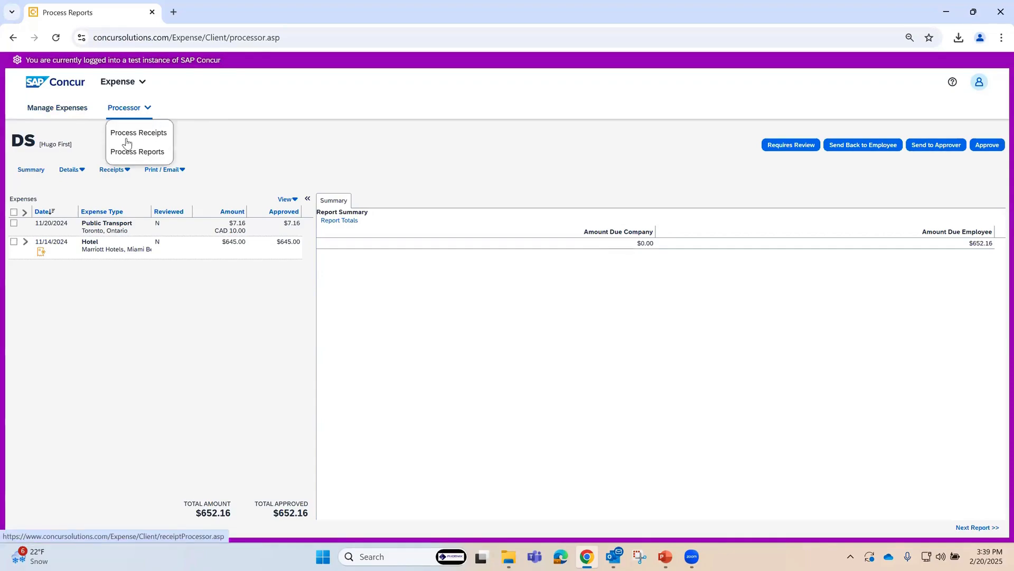
click(141, 152)
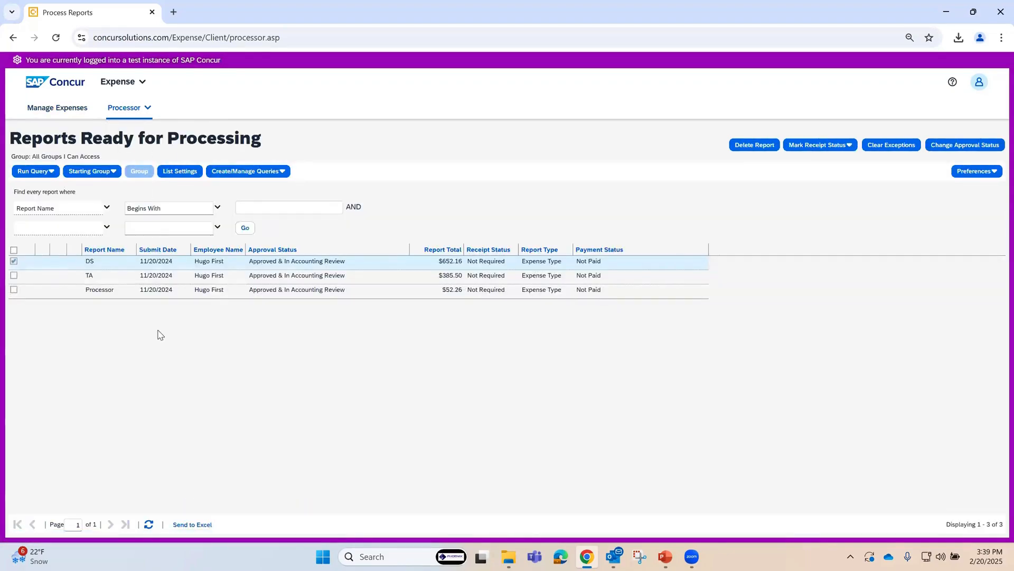
click(91, 174)
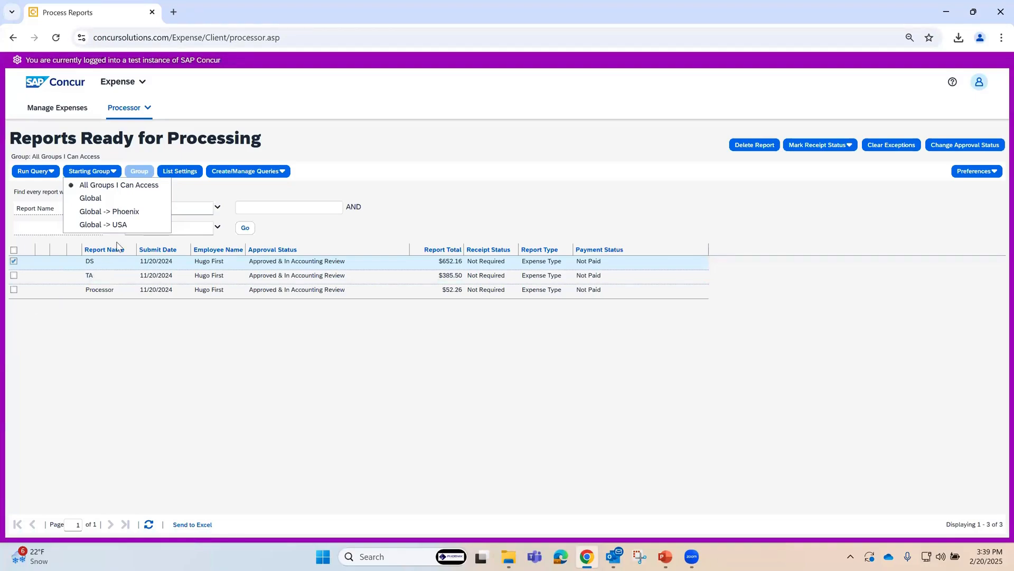
click(125, 213)
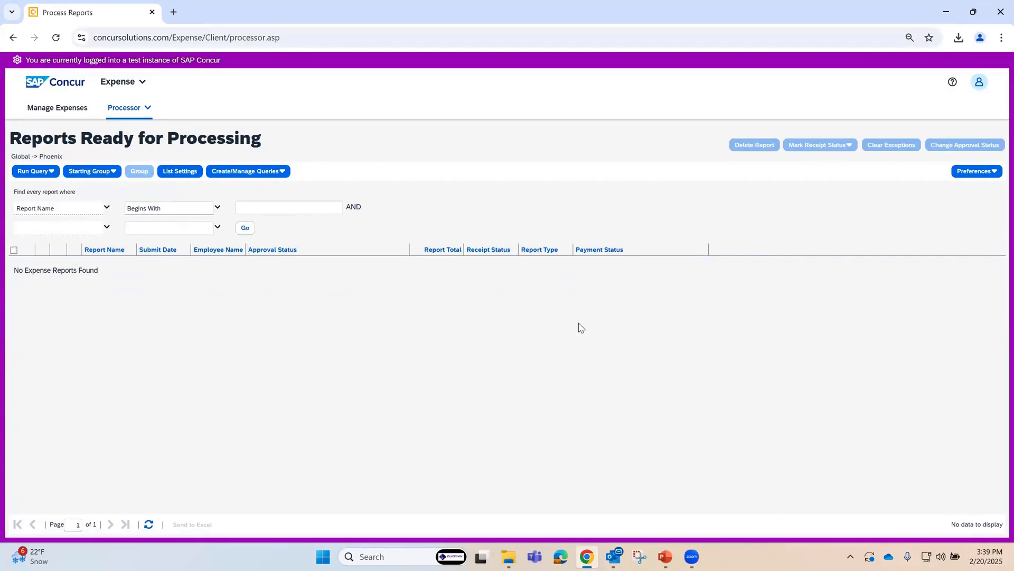
click(88, 173)
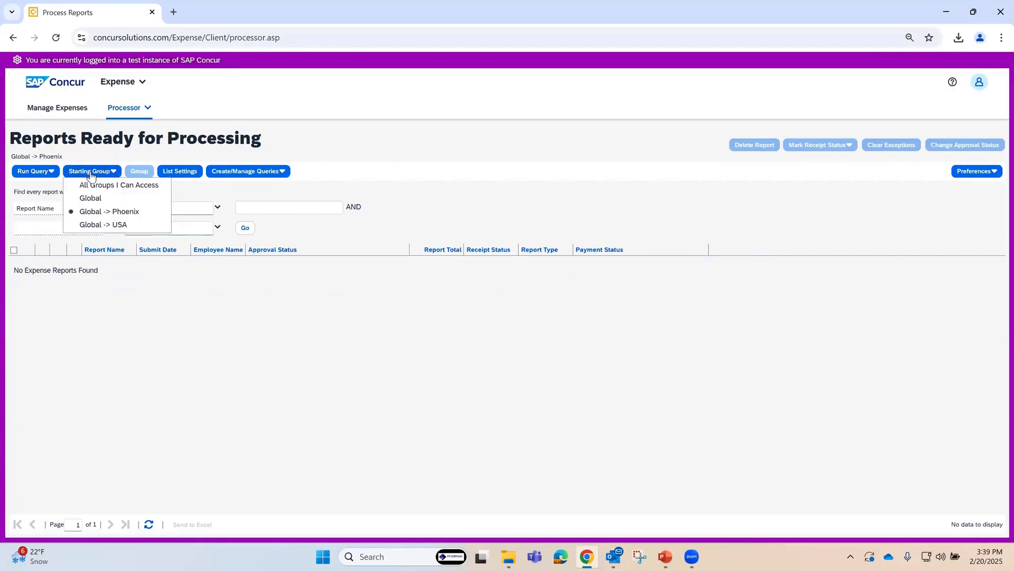
click(126, 226)
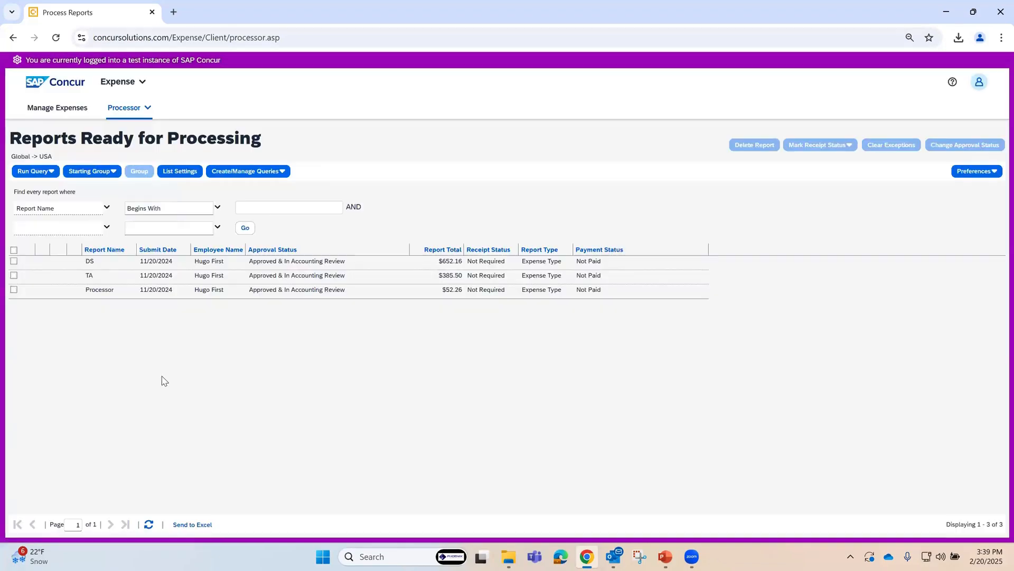
click(94, 176)
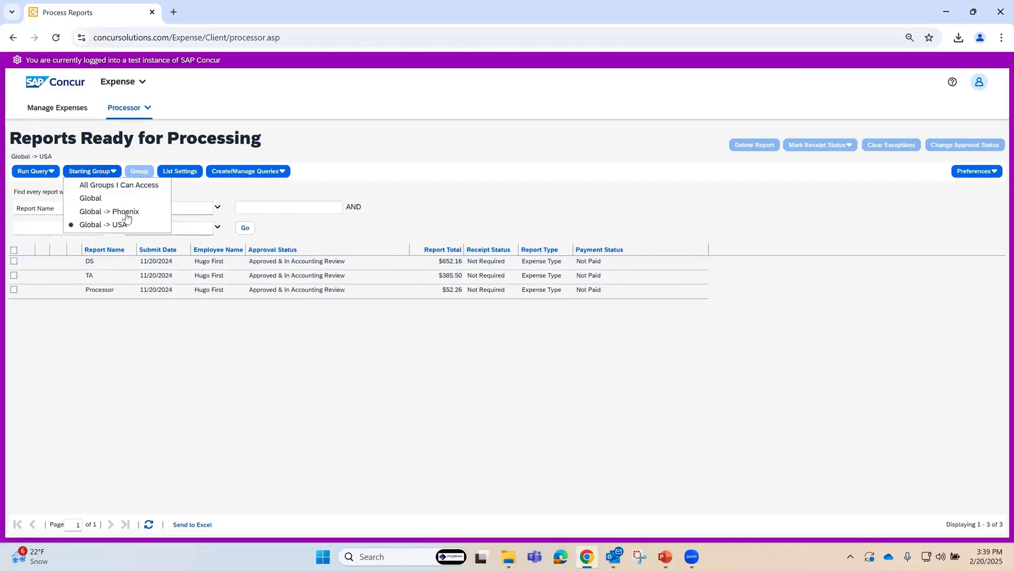
click(126, 212)
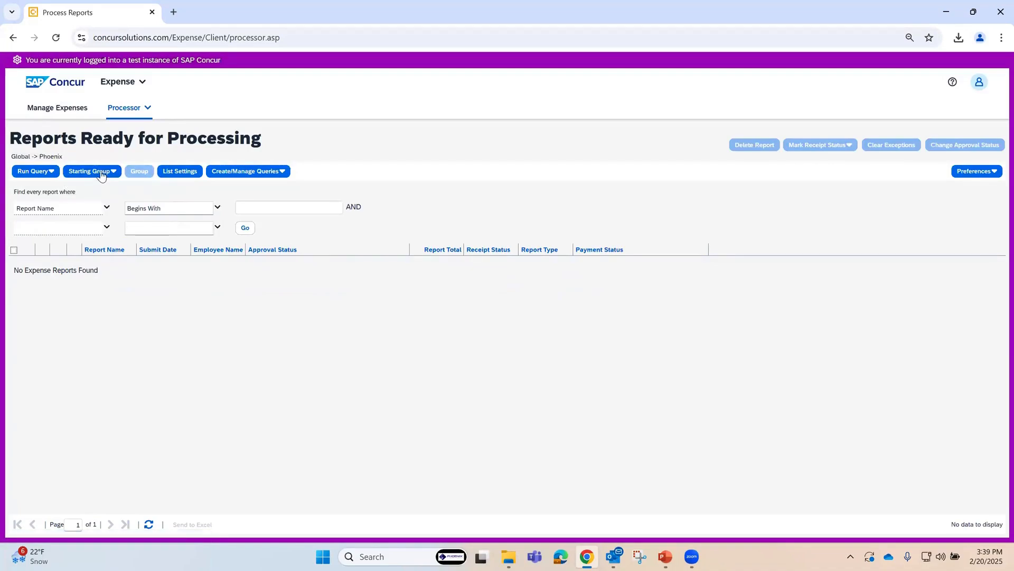
Step: Set the starting group to Global and close the employee group selection without choosing a subgroup
click(104, 173)
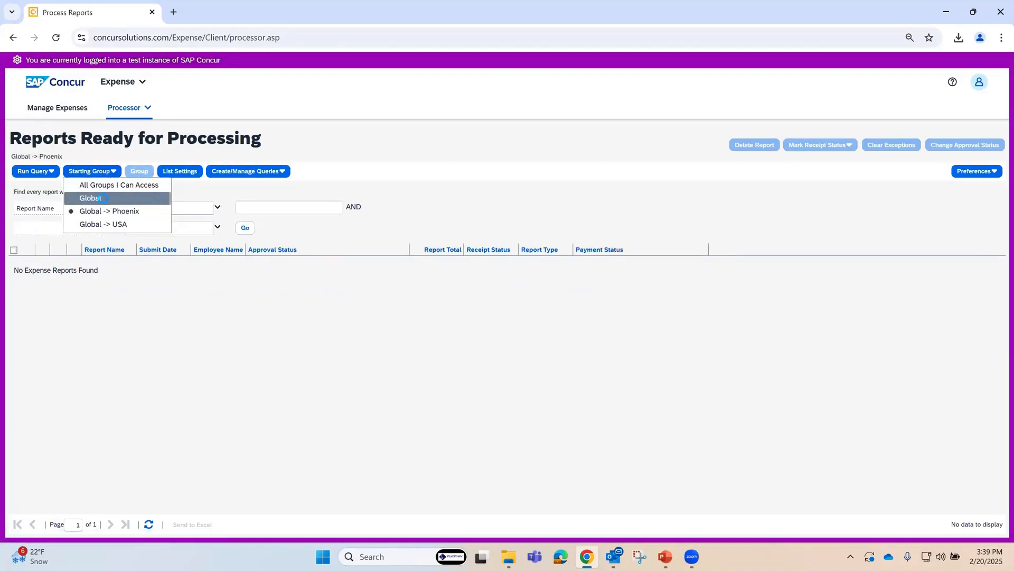
click(103, 198)
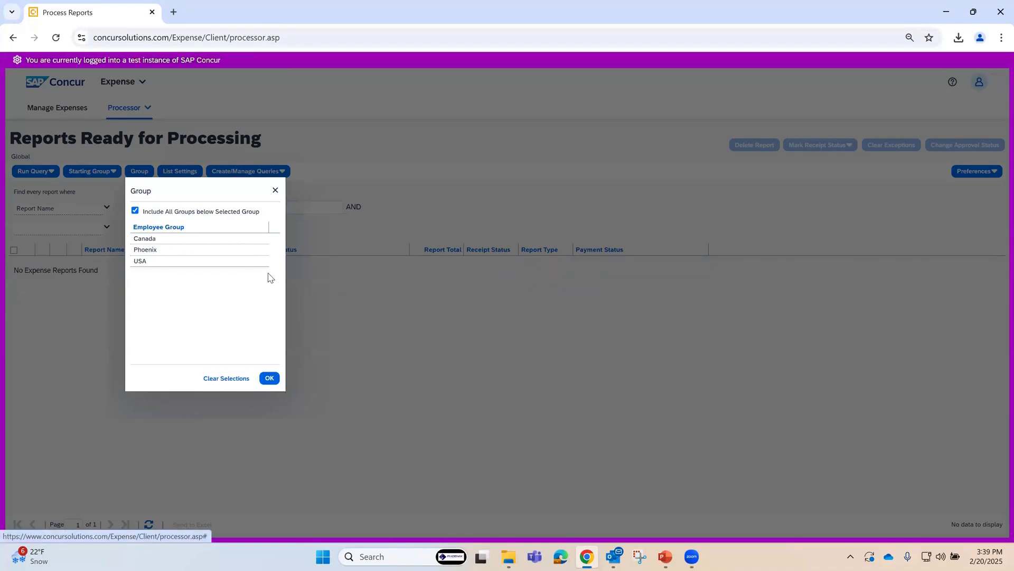
click(275, 191)
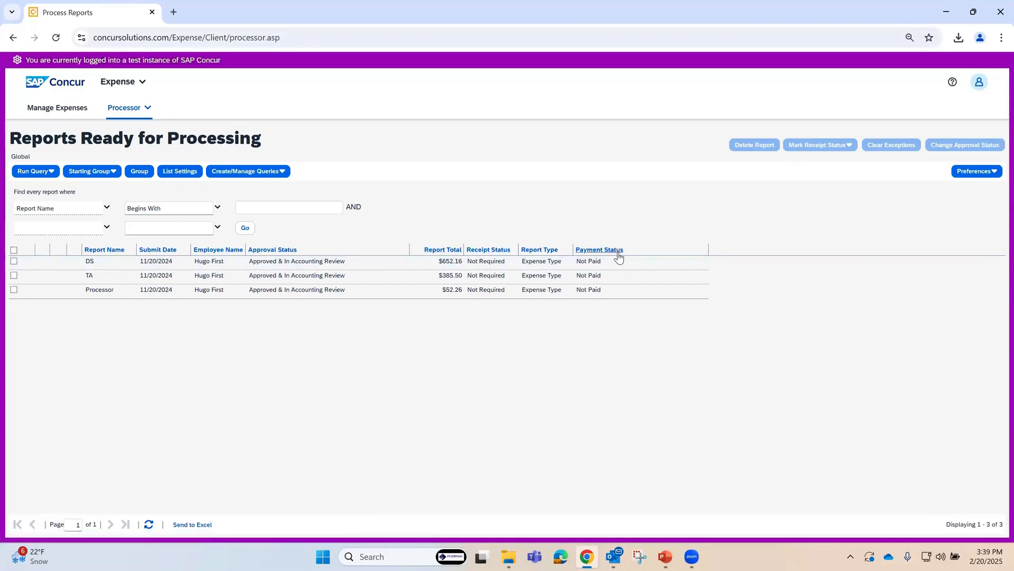
Step: Add the Policy column to the report list through the list settings
click(182, 173)
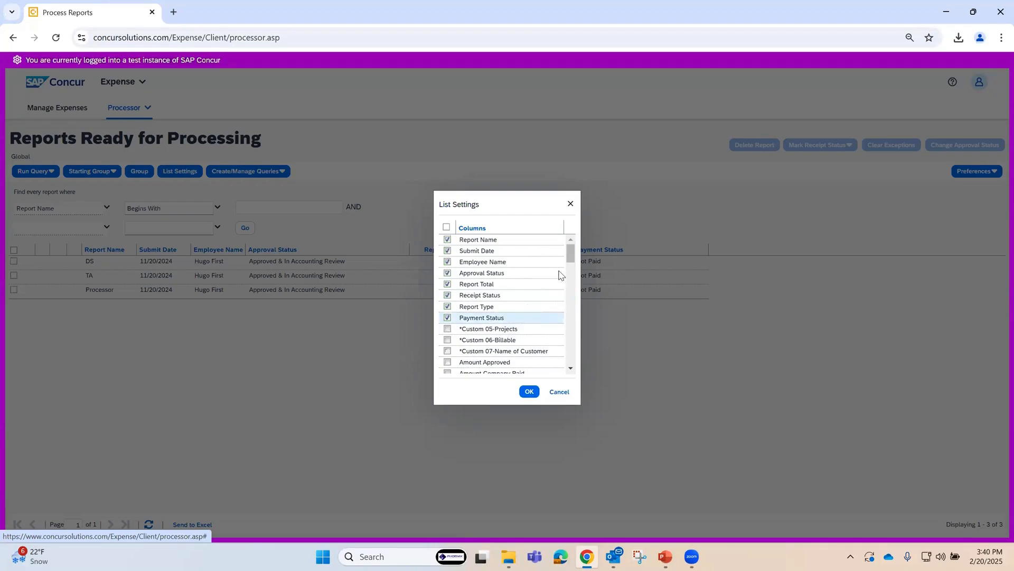
drag(570, 261, 579, 339)
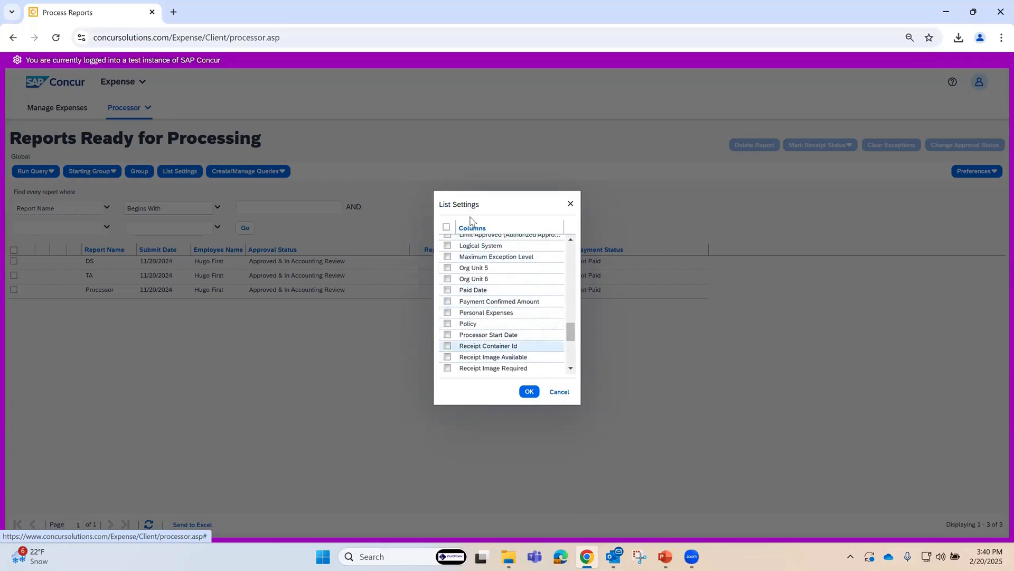
click(448, 323)
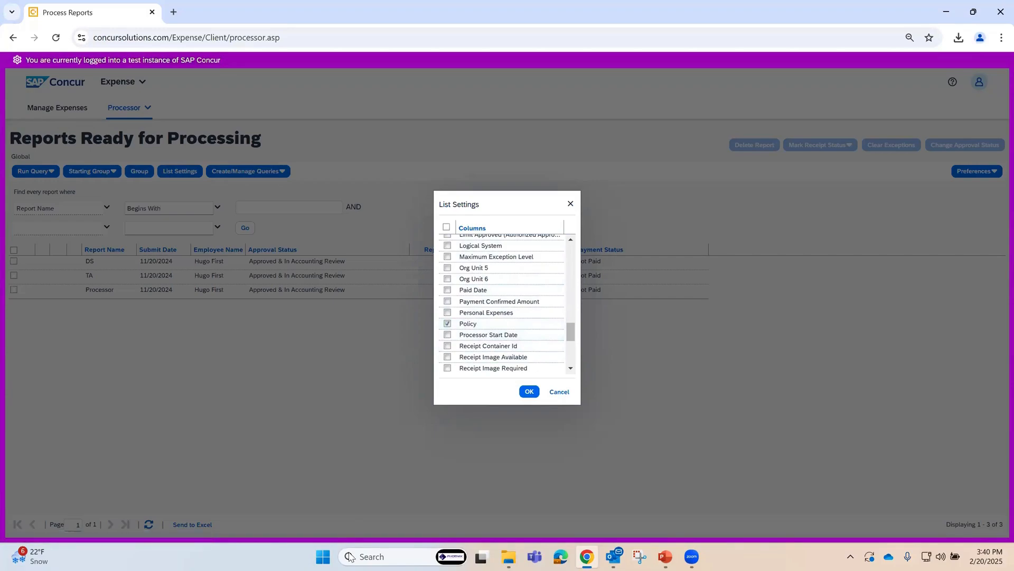
click(529, 392)
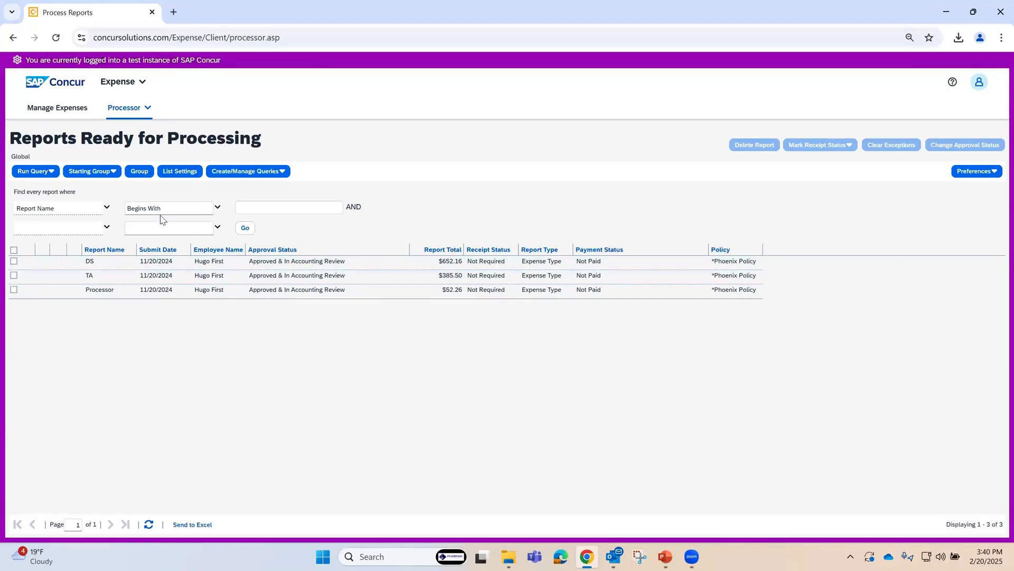
Step: Add the *Custom 05-Projects, *Custom 06-Billable, Logical System, Company Code, Cost Object Type and Cost Object Code custom columns (01 to 04), and review them in the list
click(179, 171)
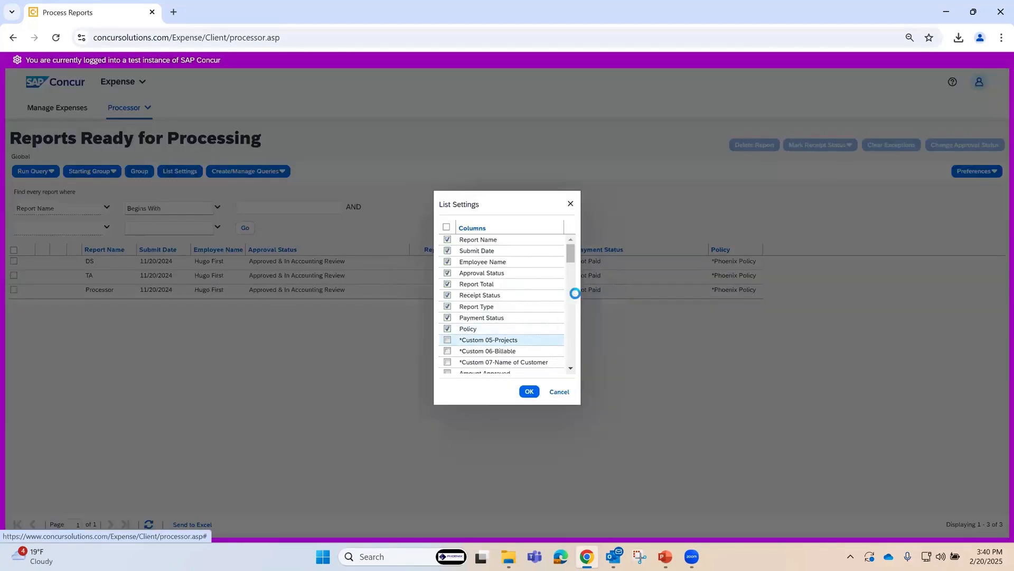
drag(573, 259, 574, 268)
scroll(574, 267, down, 1)
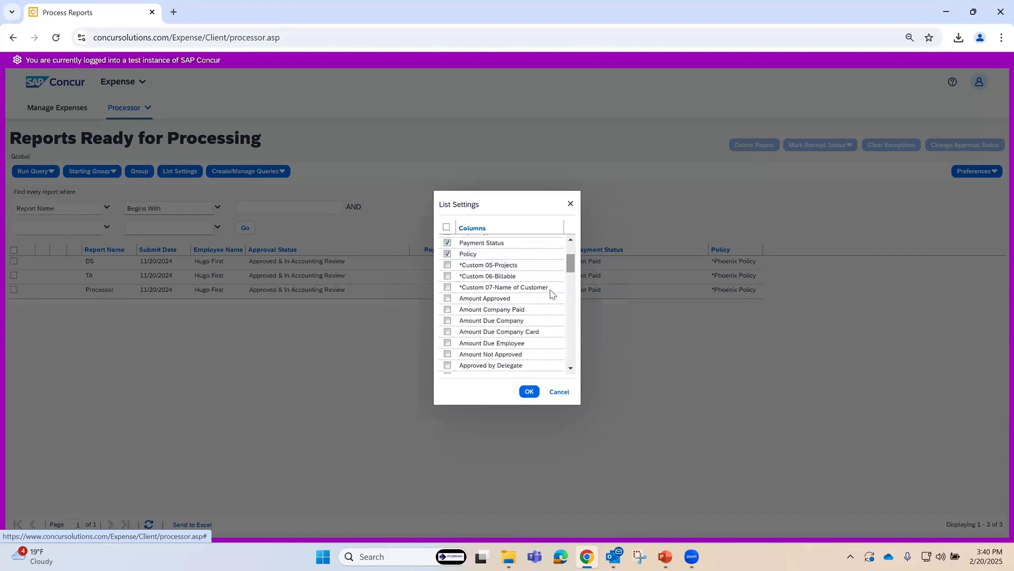
click(447, 265)
click(447, 276)
drag(575, 264, 581, 295)
click(447, 301)
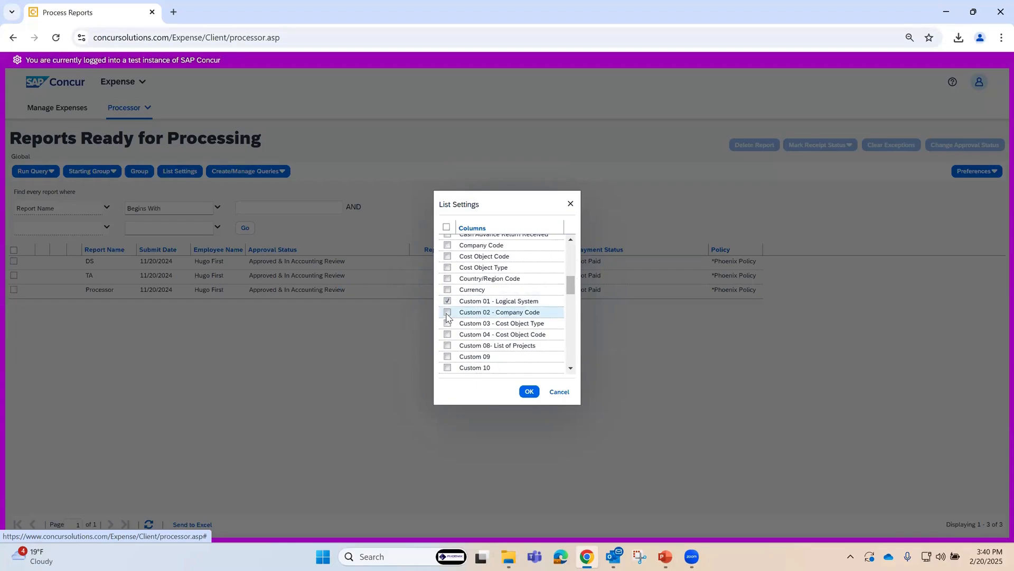
click(448, 311)
click(447, 322)
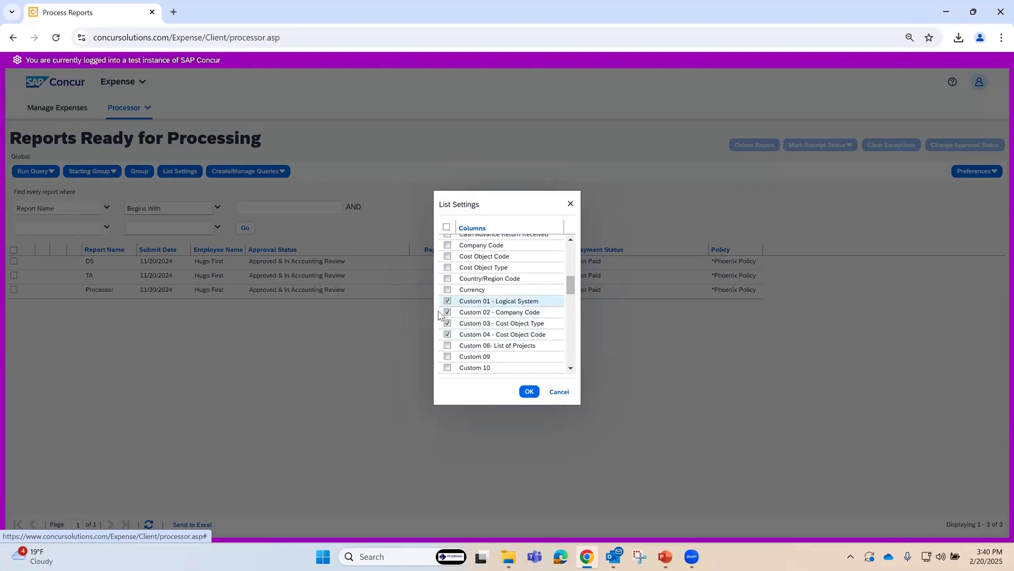
click(447, 334)
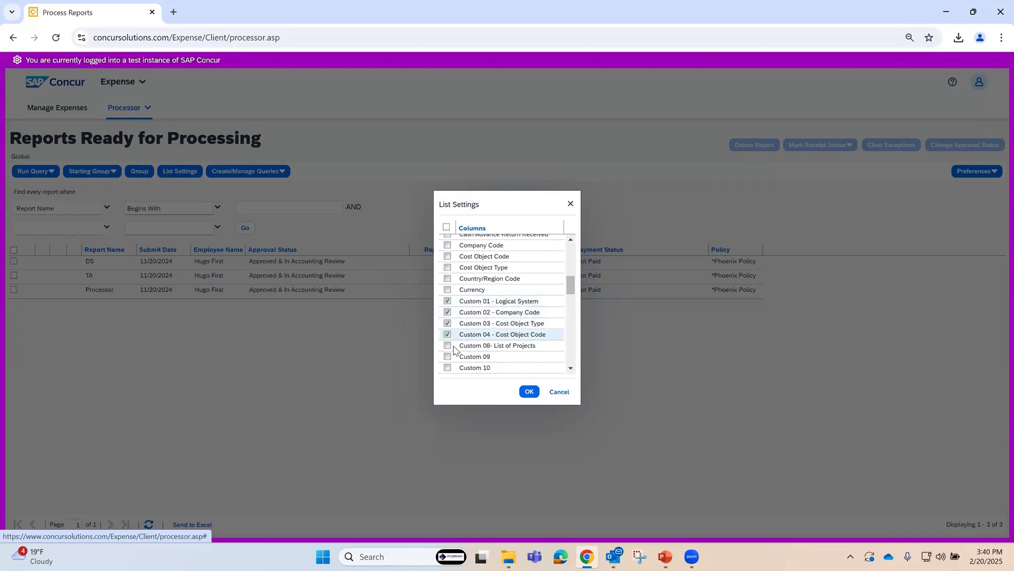
click(529, 393)
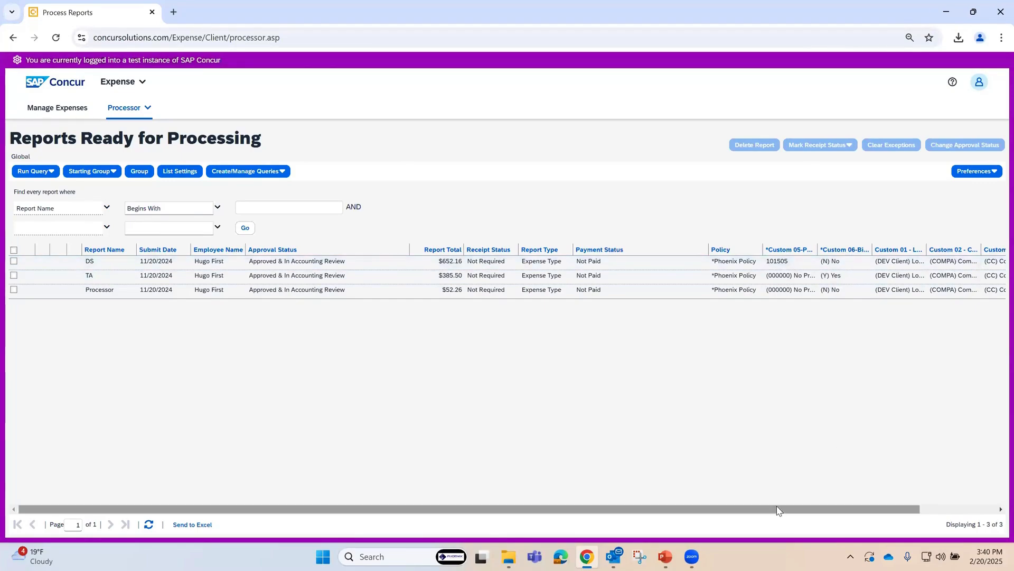
drag(777, 508, 894, 498)
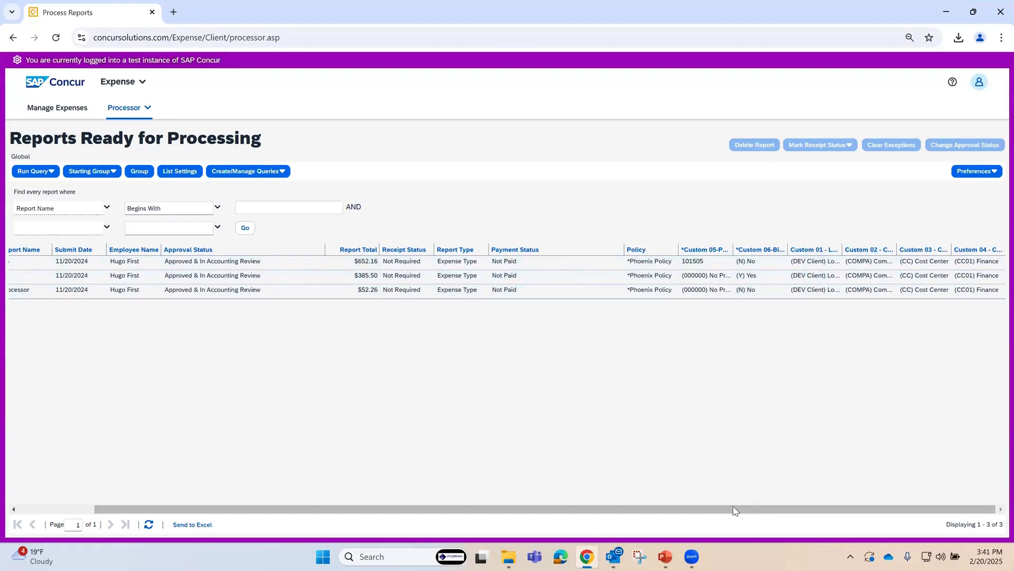
drag(732, 508, 450, 529)
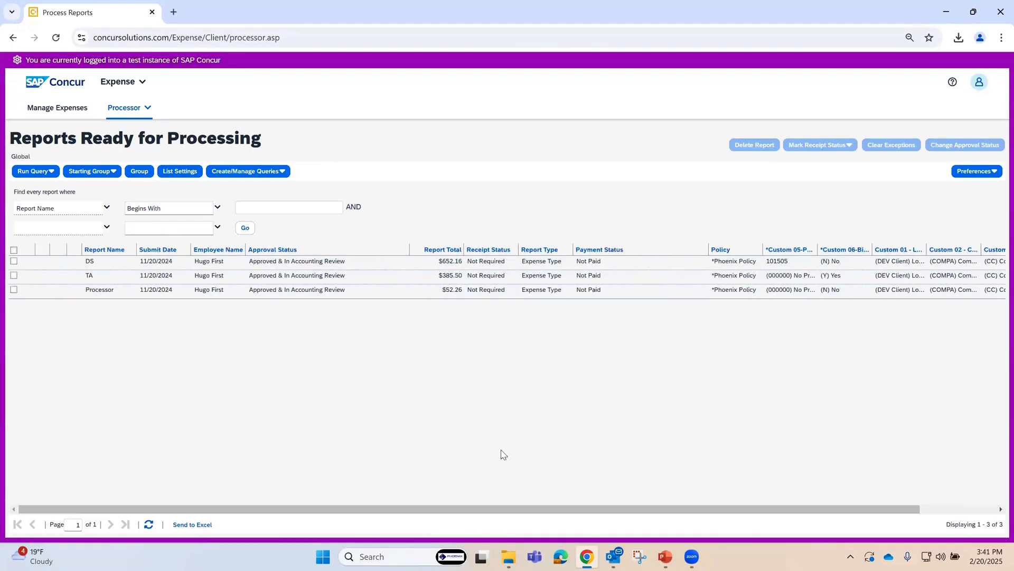
Step: Search for every report whose Approval Status equals Approved, leaving the second search condition empty
click(108, 211)
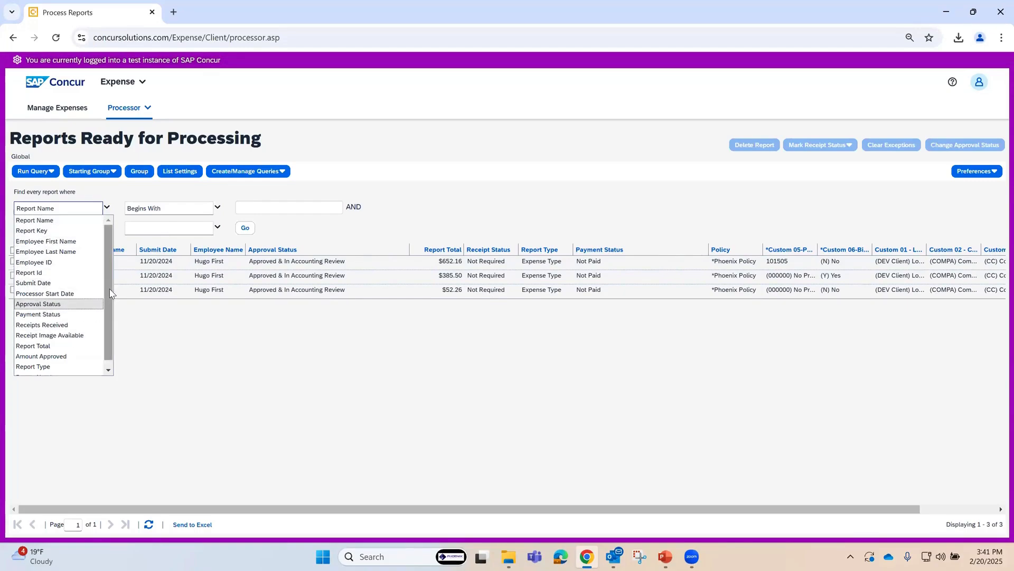
drag(112, 294, 111, 239)
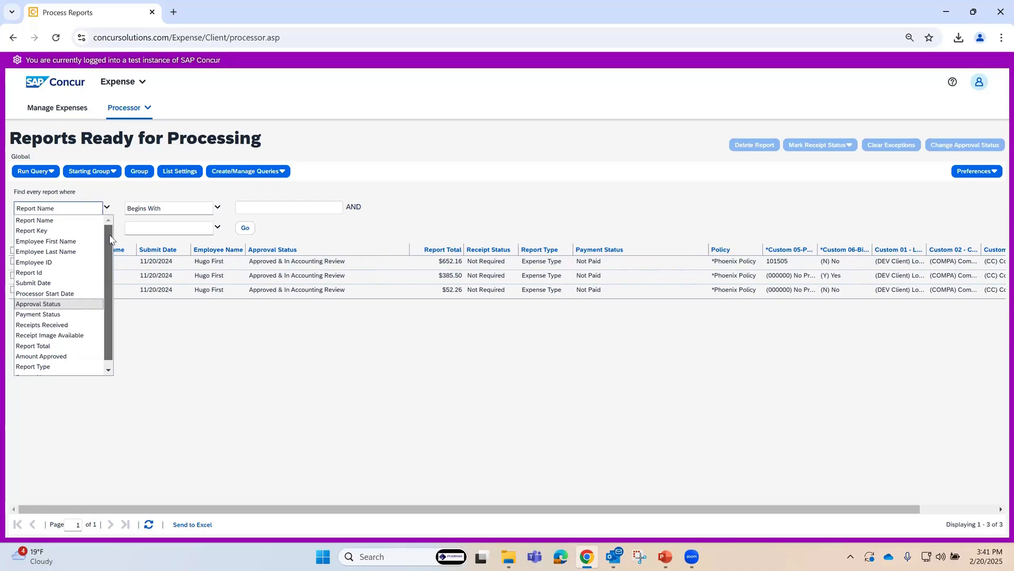
click(31, 304)
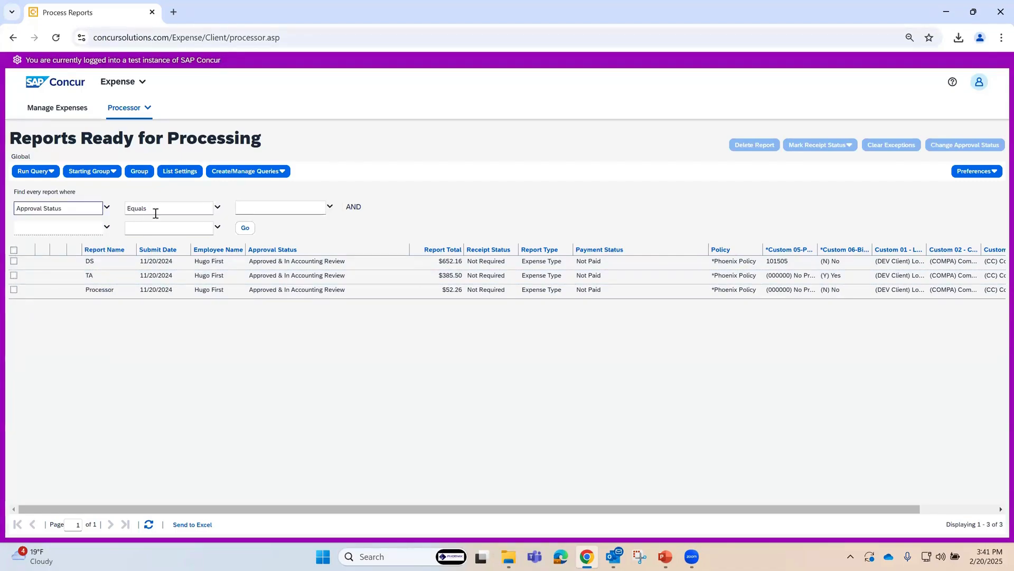
click(330, 206)
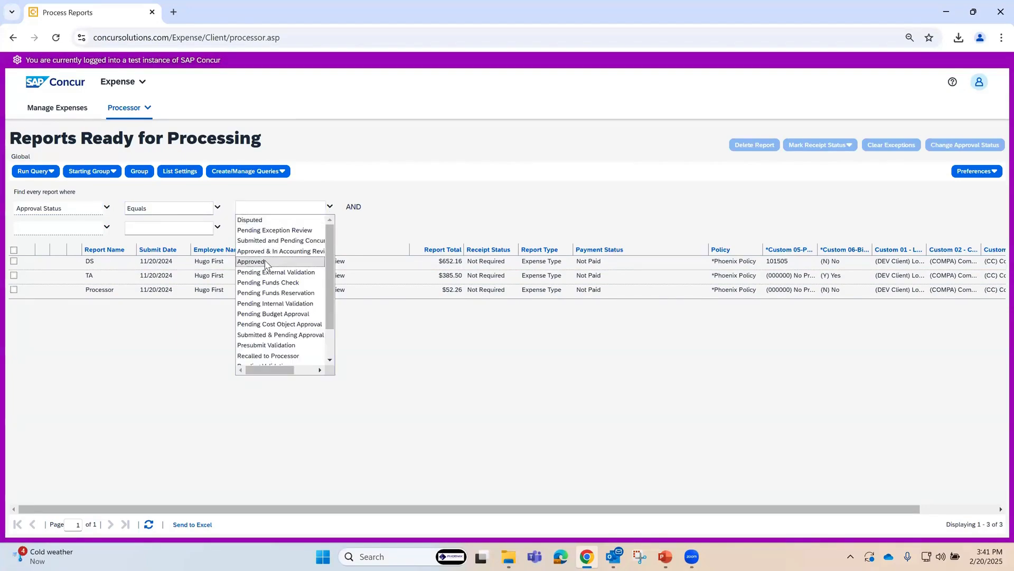
click(252, 262)
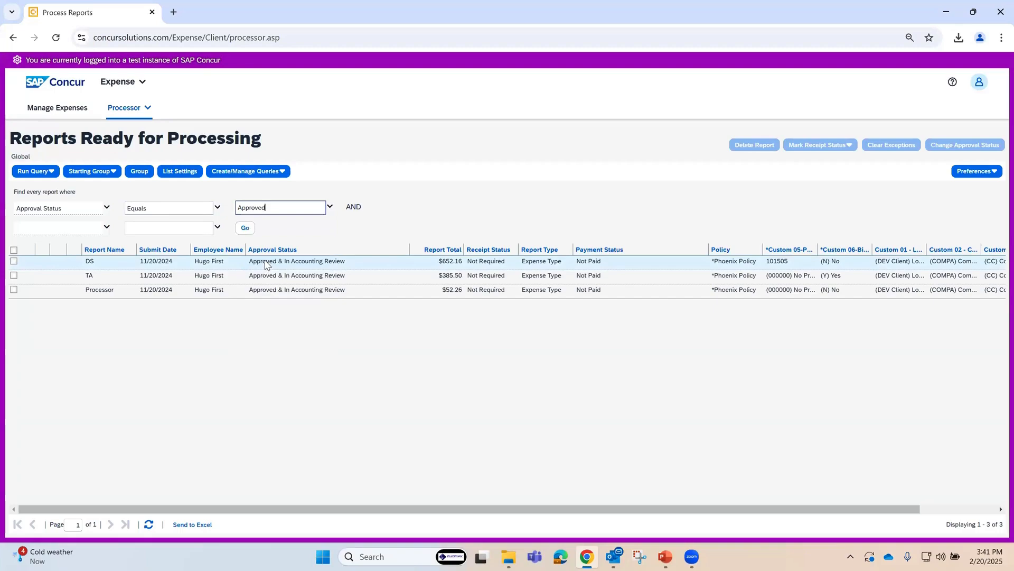
click(107, 226)
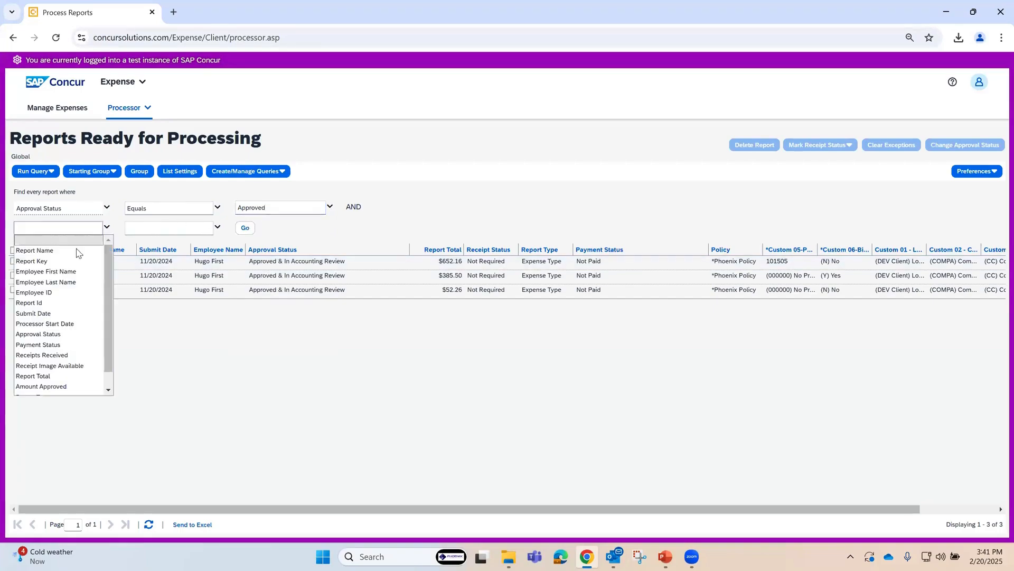
click(194, 391)
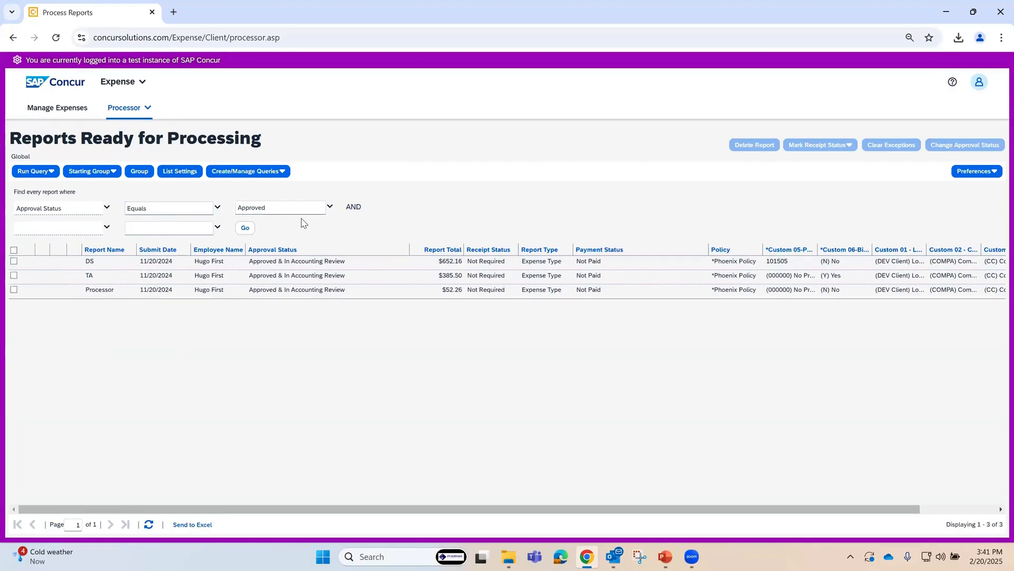
click(246, 228)
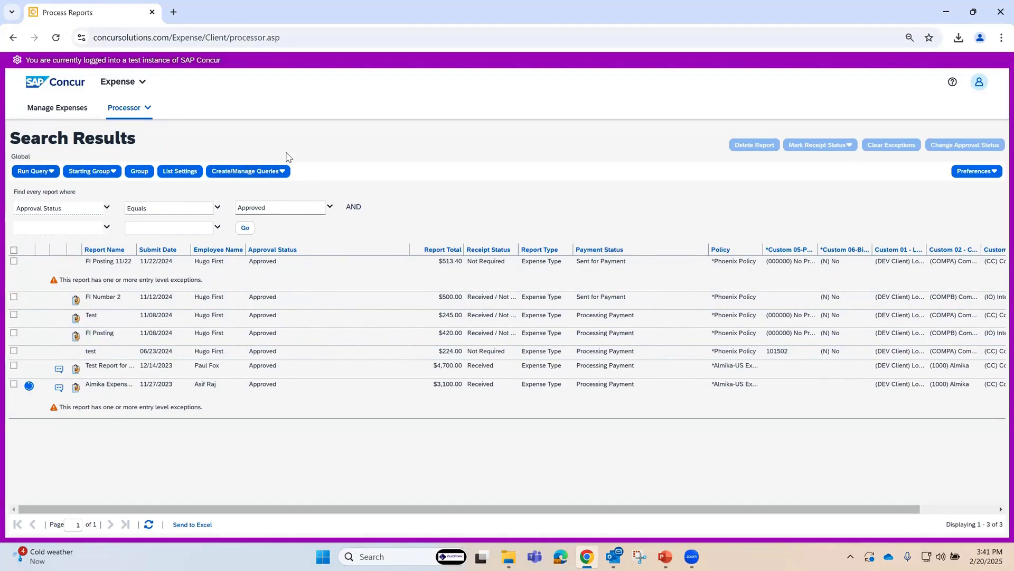
Step: Start a new query, choose Employee as the first condition's data object and look through its available fields
click(253, 174)
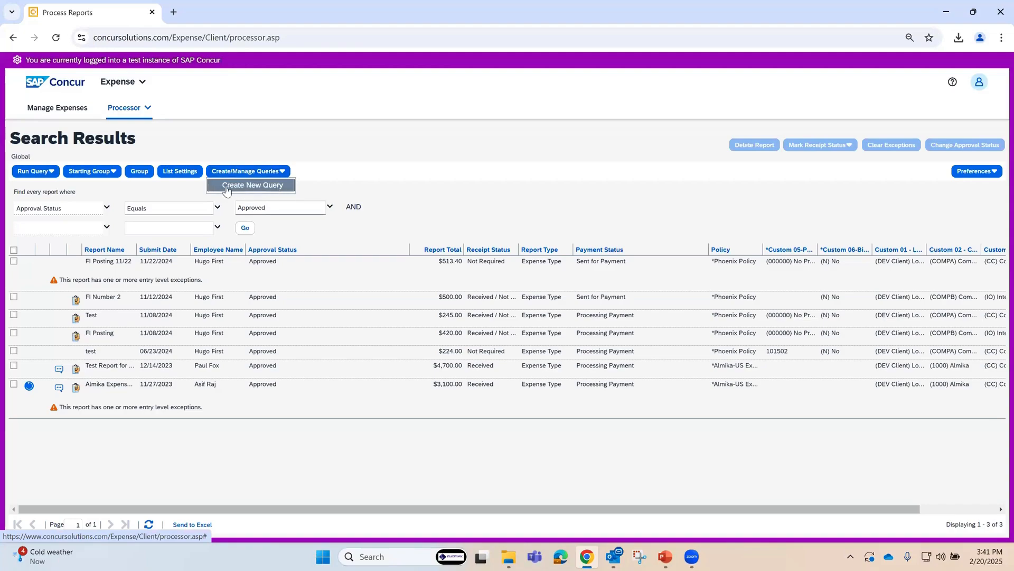
click(266, 186)
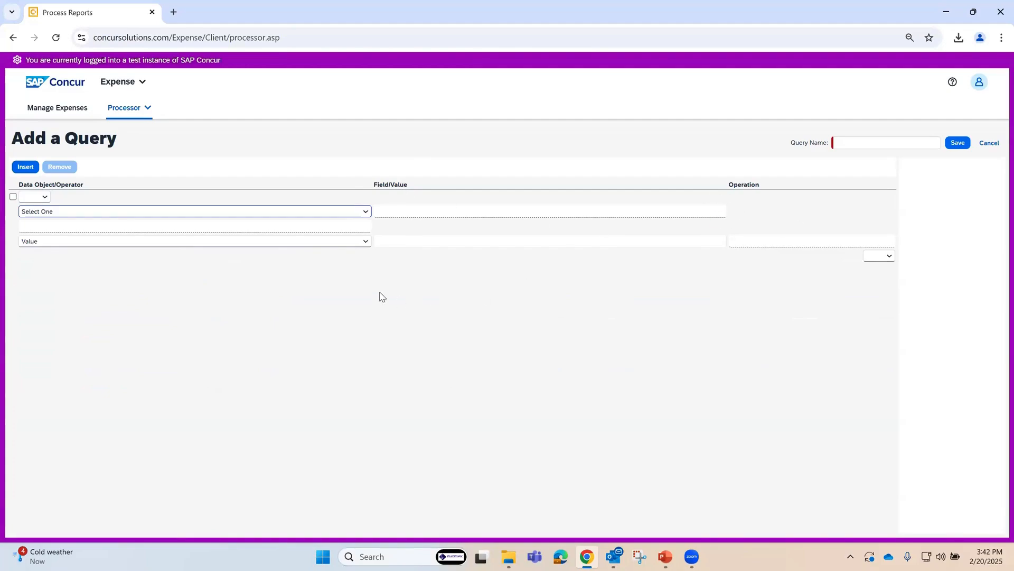
click(364, 213)
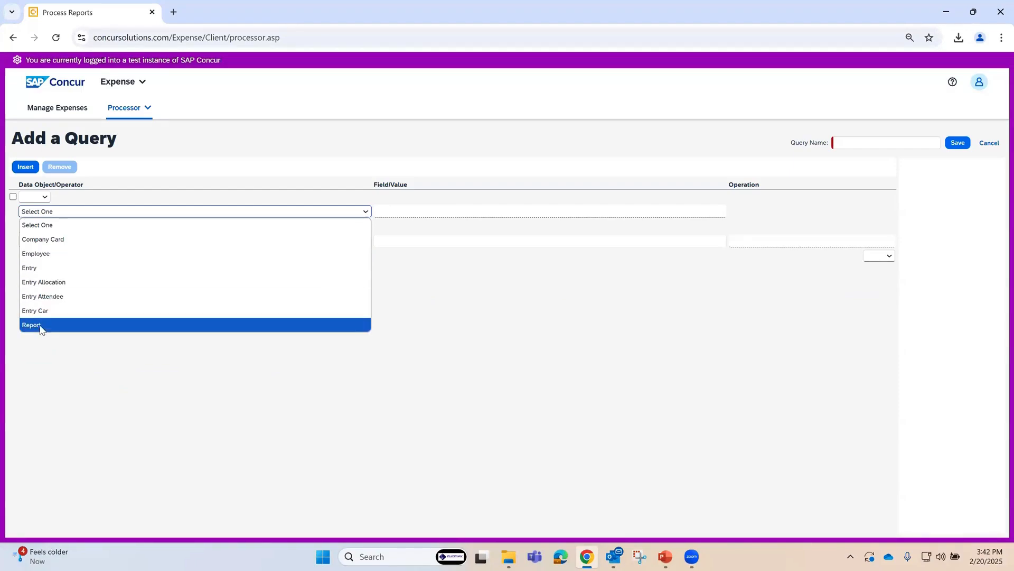
click(53, 260)
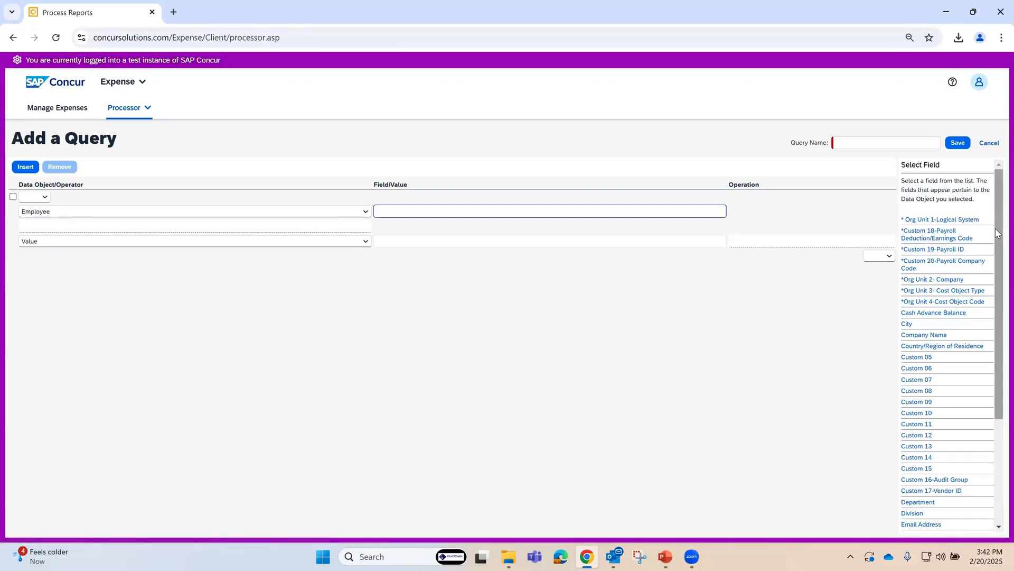
drag(998, 233, 996, 339)
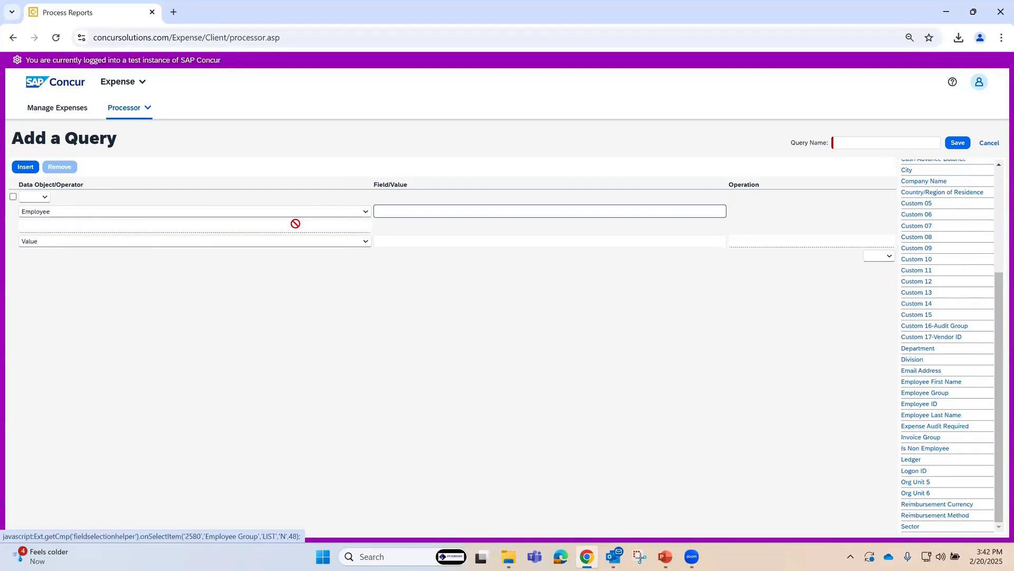
Step: Switch the condition's data object to Entry and look through the fields it offers
click(365, 213)
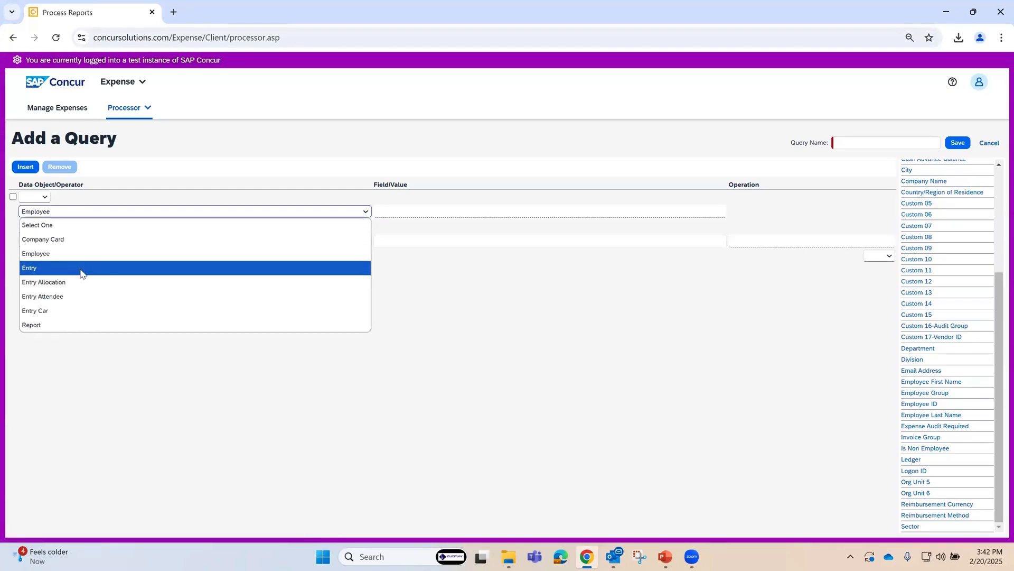
click(63, 270)
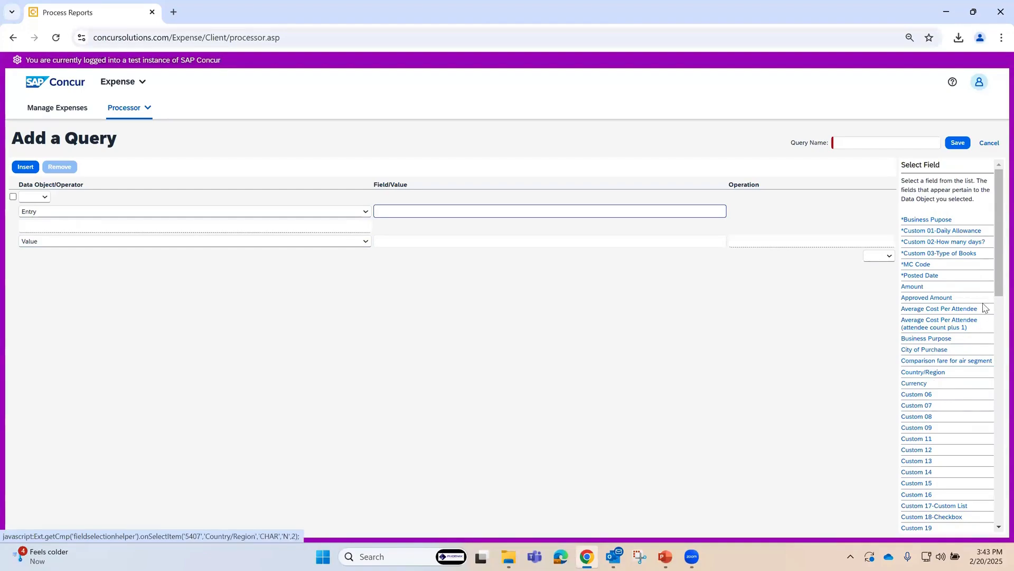
scroll(998, 292, down, 5)
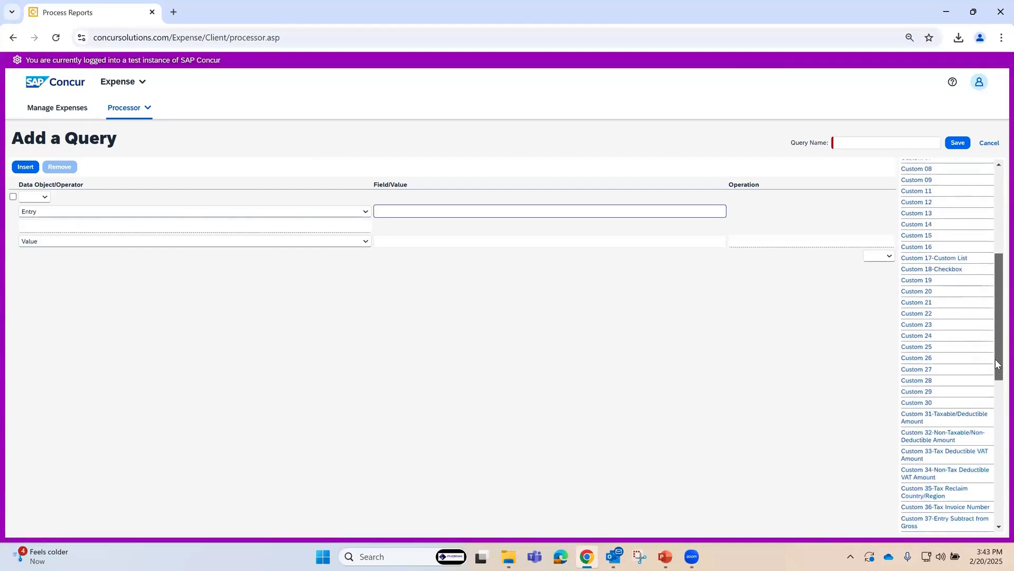
scroll(998, 225, up, 3)
scroll(998, 225, up, 2)
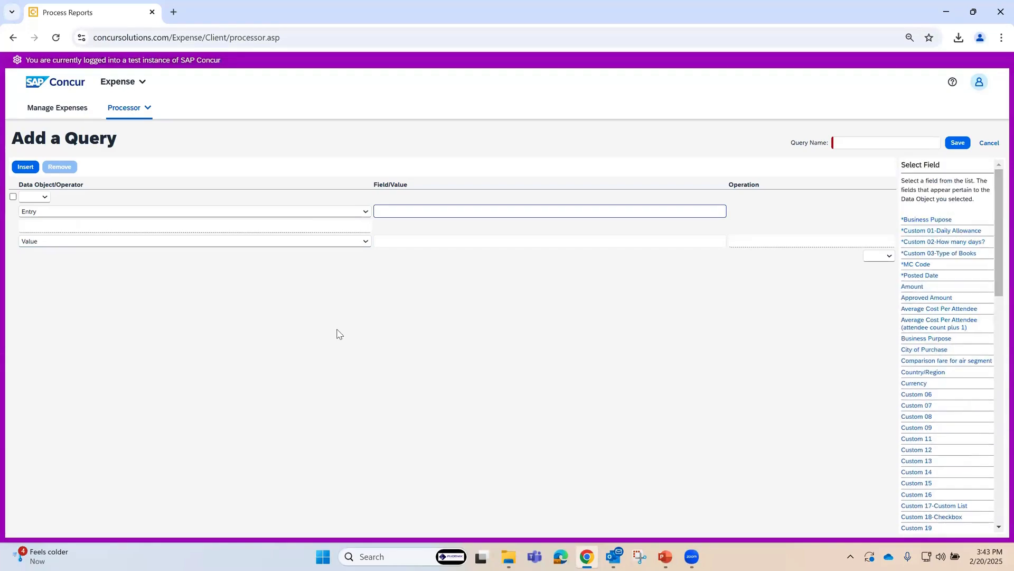
Step: Define the first query condition as Employee data object, Employee Group field, Equal, with the value Phoenix
click(367, 213)
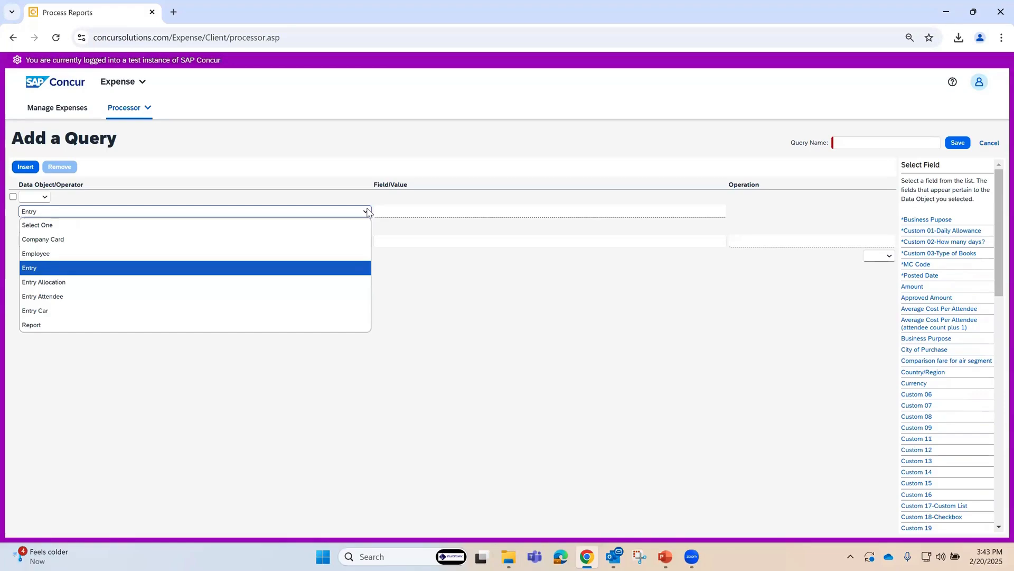
click(50, 253)
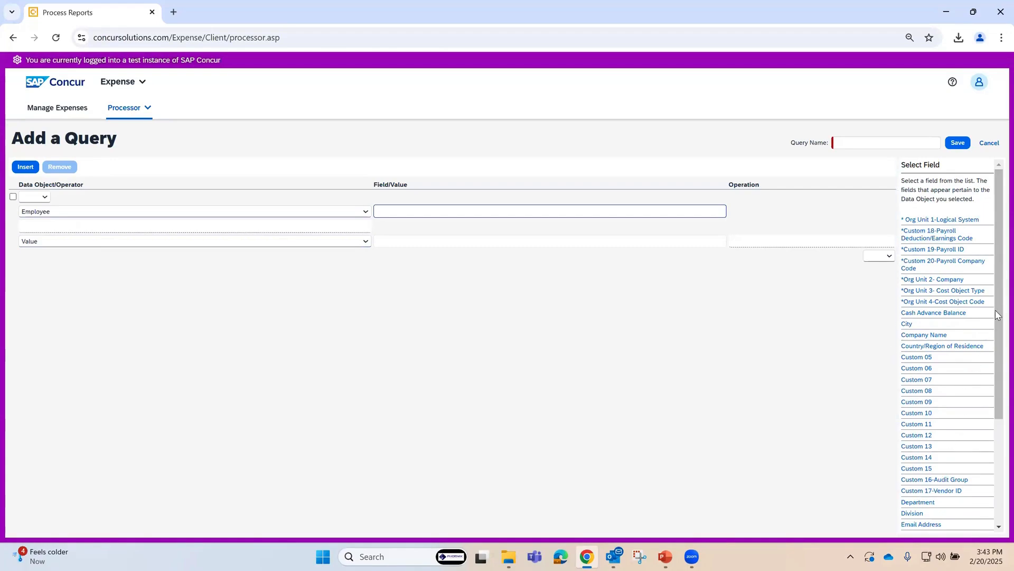
drag(997, 328, 997, 417)
click(934, 415)
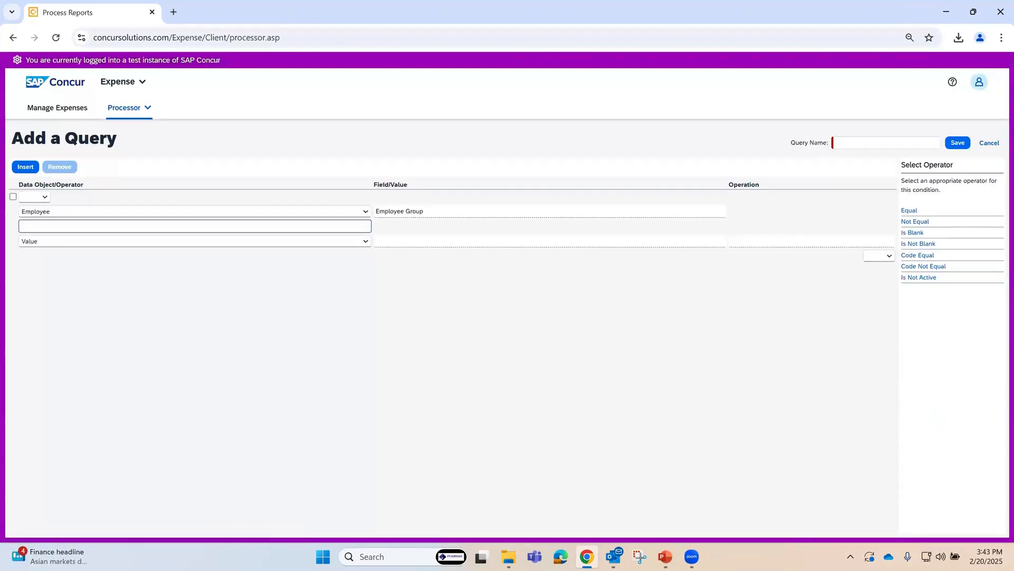
click(911, 211)
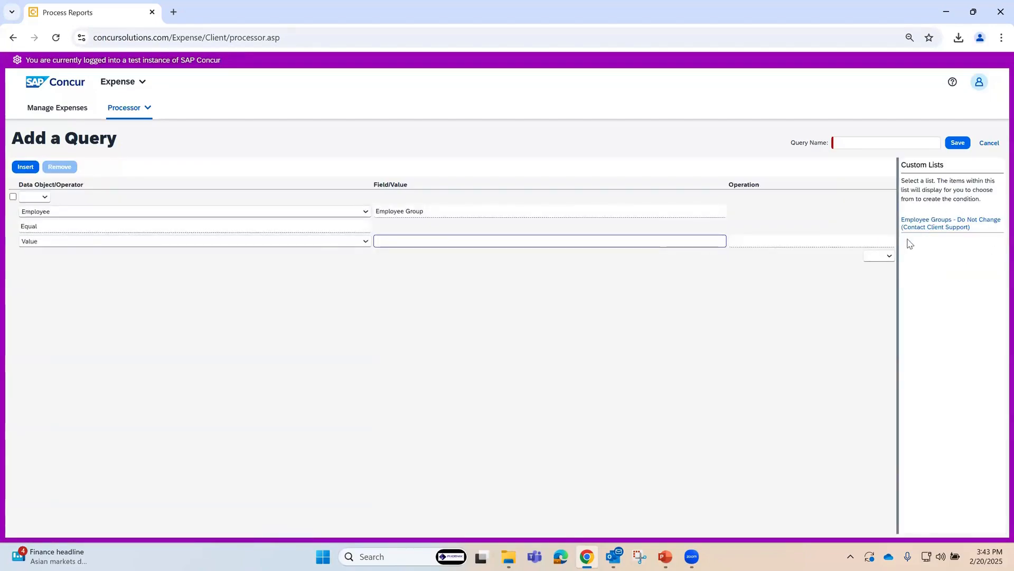
click(941, 228)
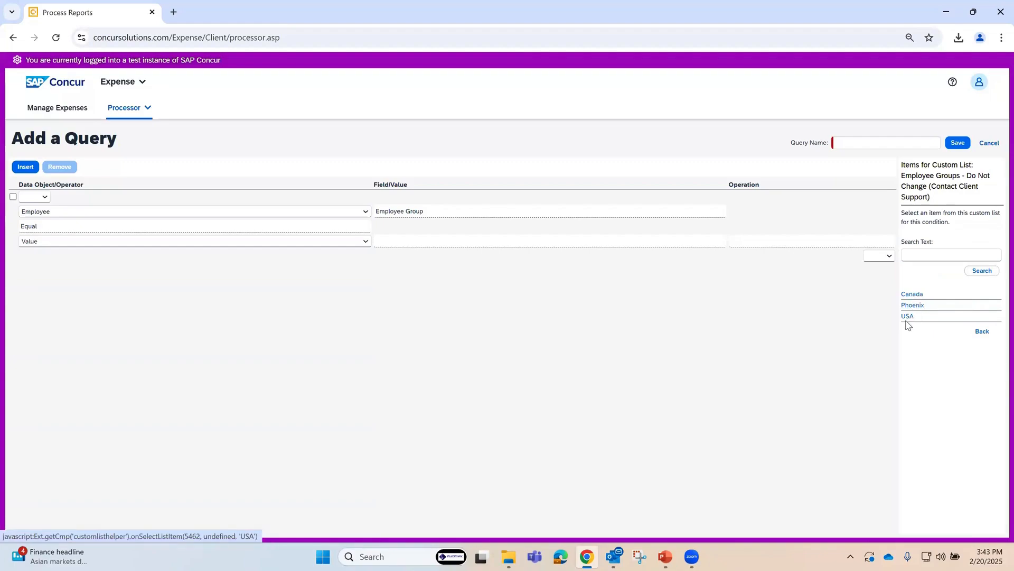
click(912, 307)
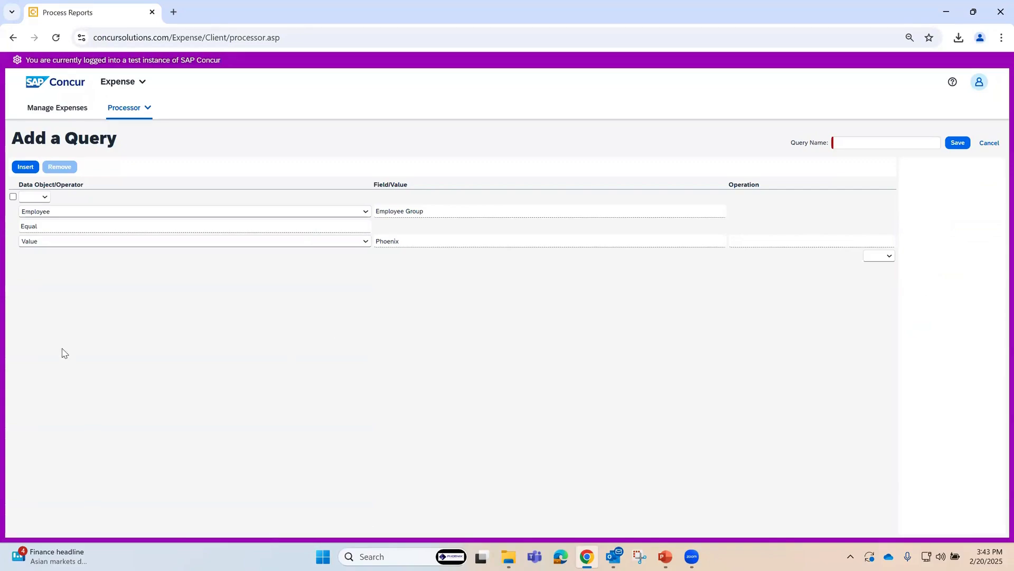
Step: Insert a second condition joined by And, using the Report data object's Amount Approved field with the Greater Than operator
click(27, 168)
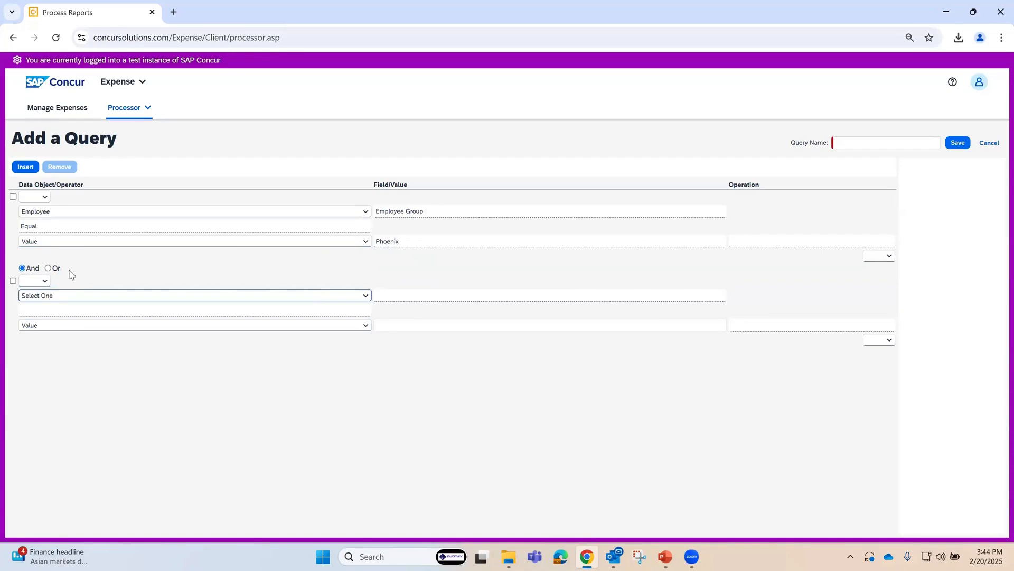
click(365, 296)
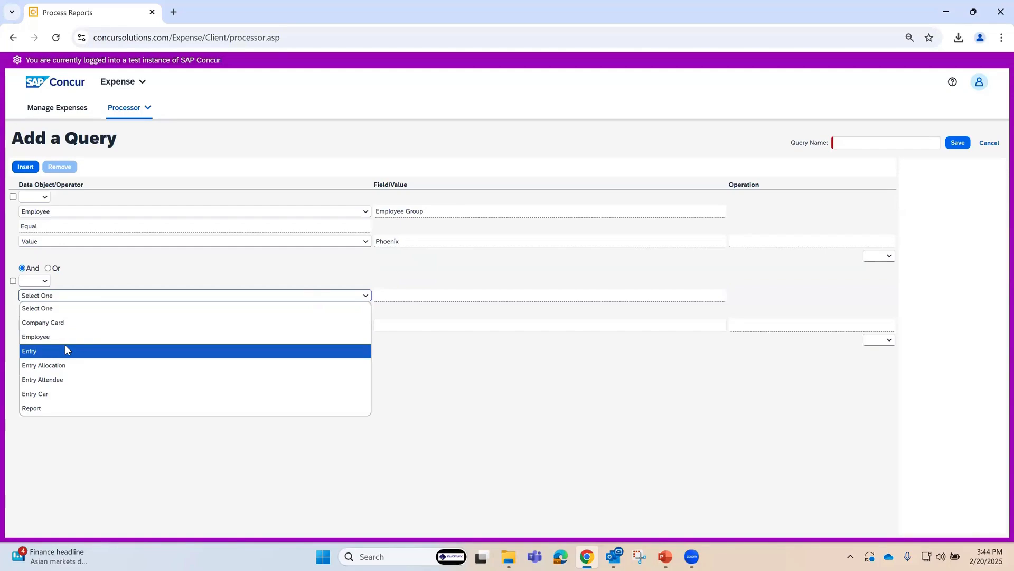
click(47, 409)
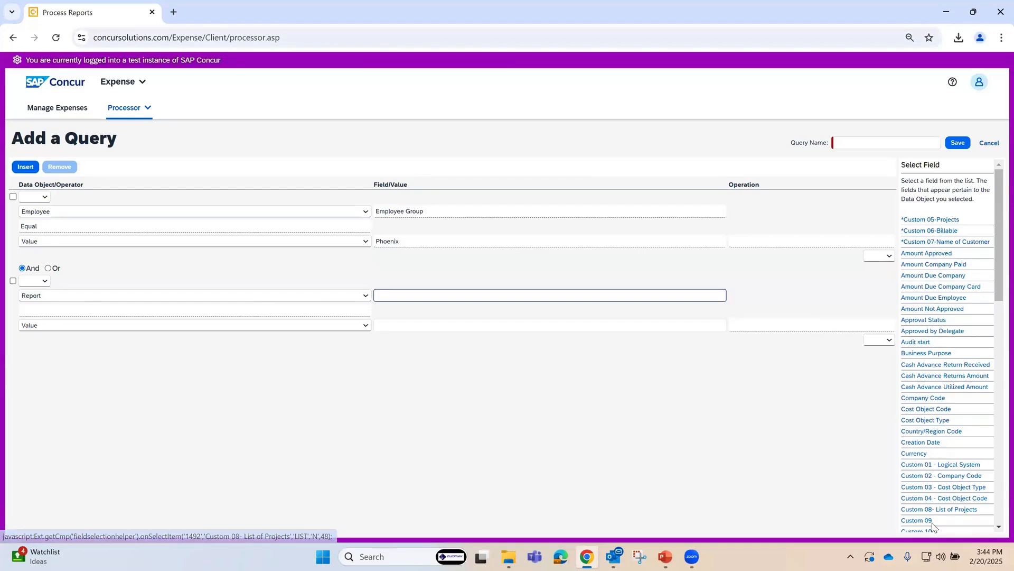
click(934, 253)
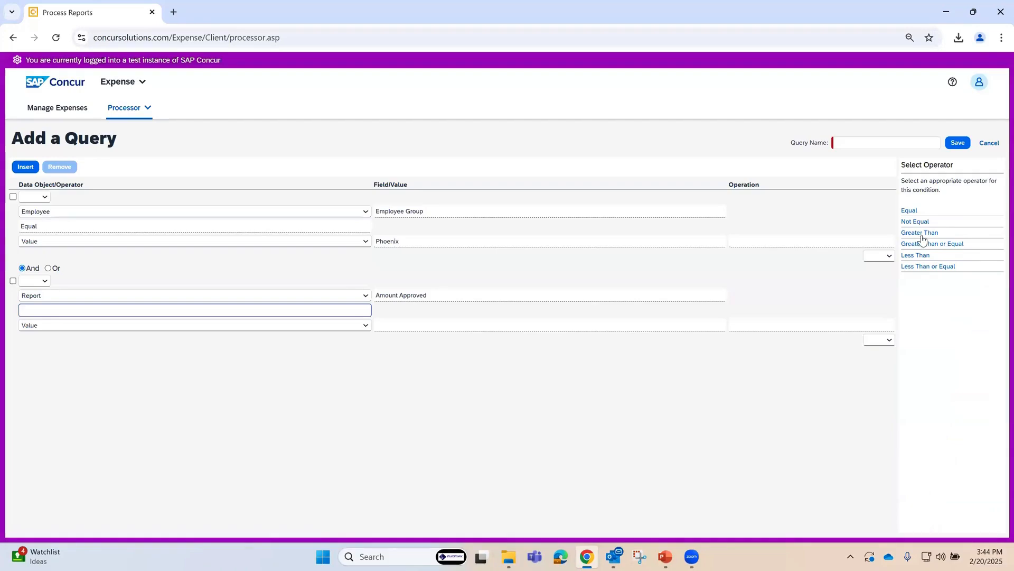
click(922, 233)
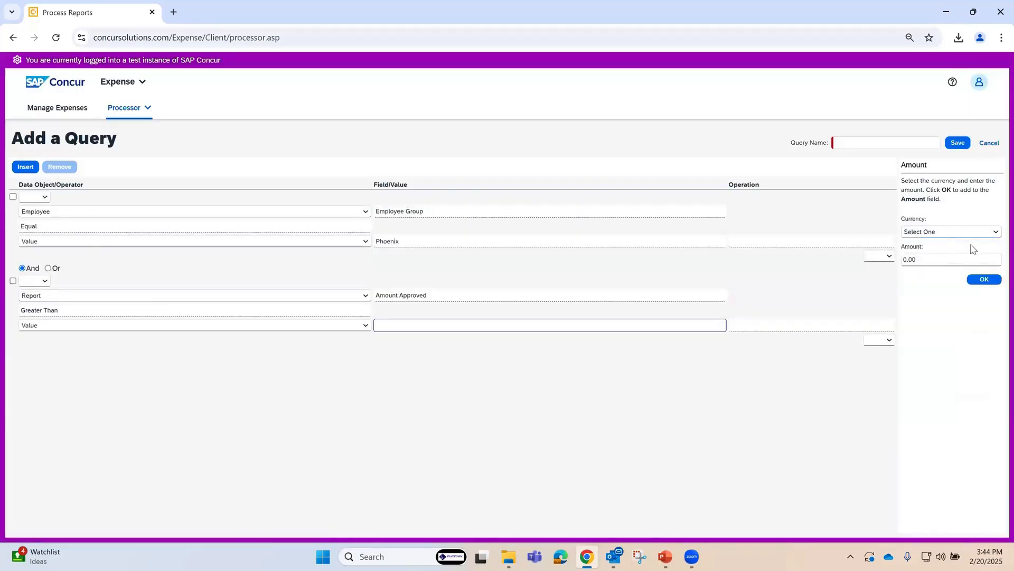
Step: Set the second condition's comparison value to 500 in the currency (USD) US, Dollar
click(996, 231)
scroll(996, 336, down, 3)
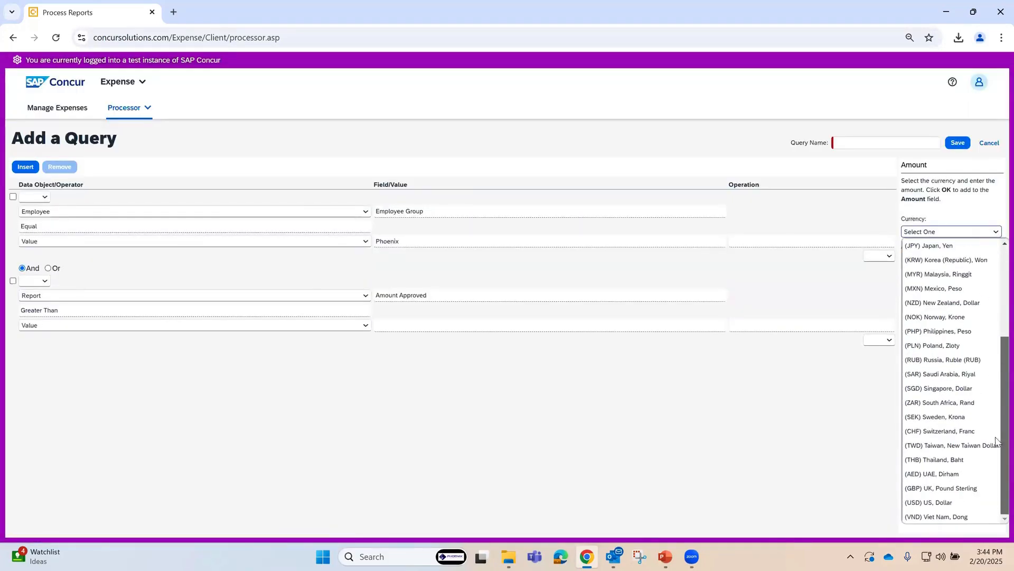
click(933, 508)
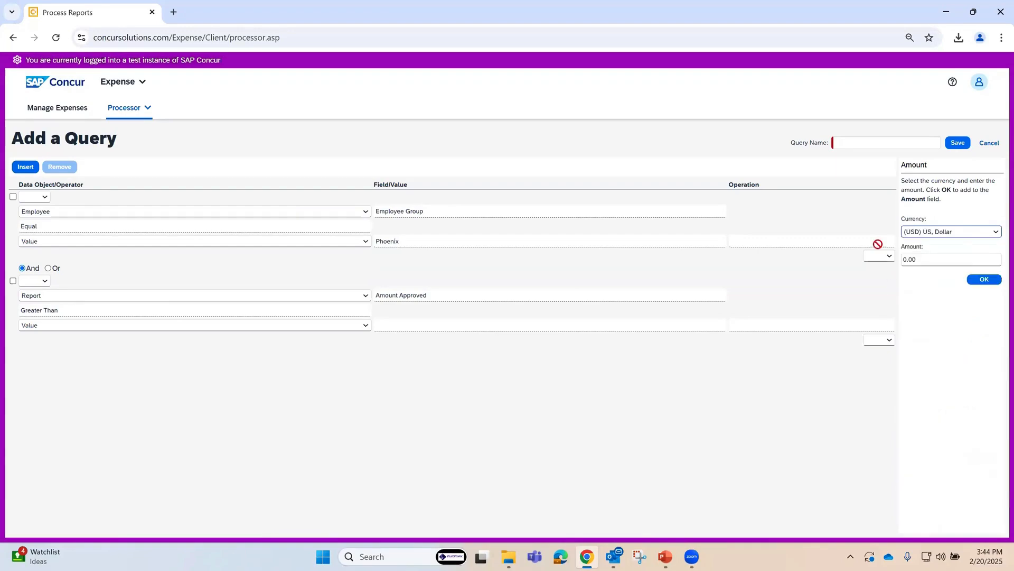
click(917, 260)
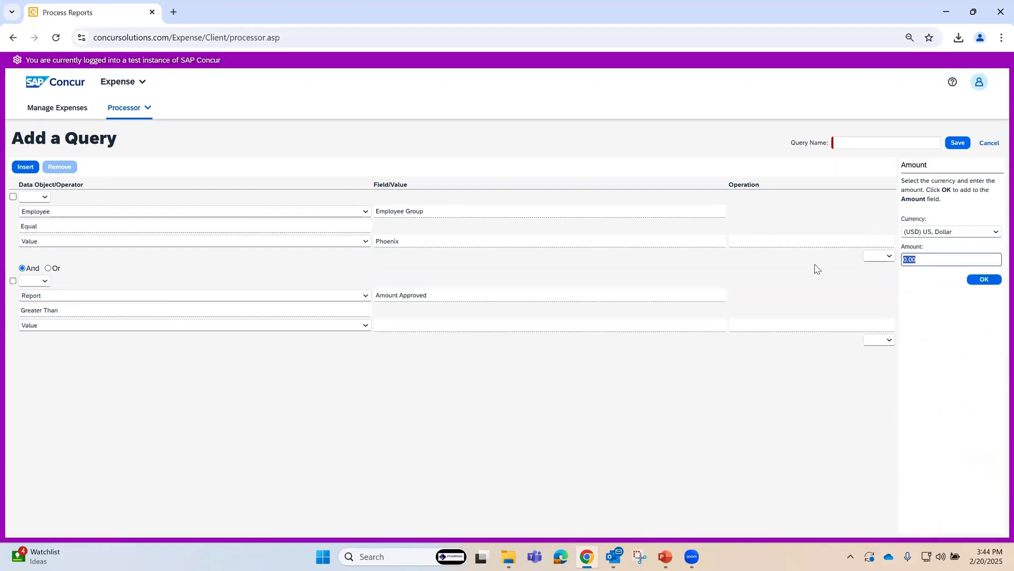
text(500)
click(981, 280)
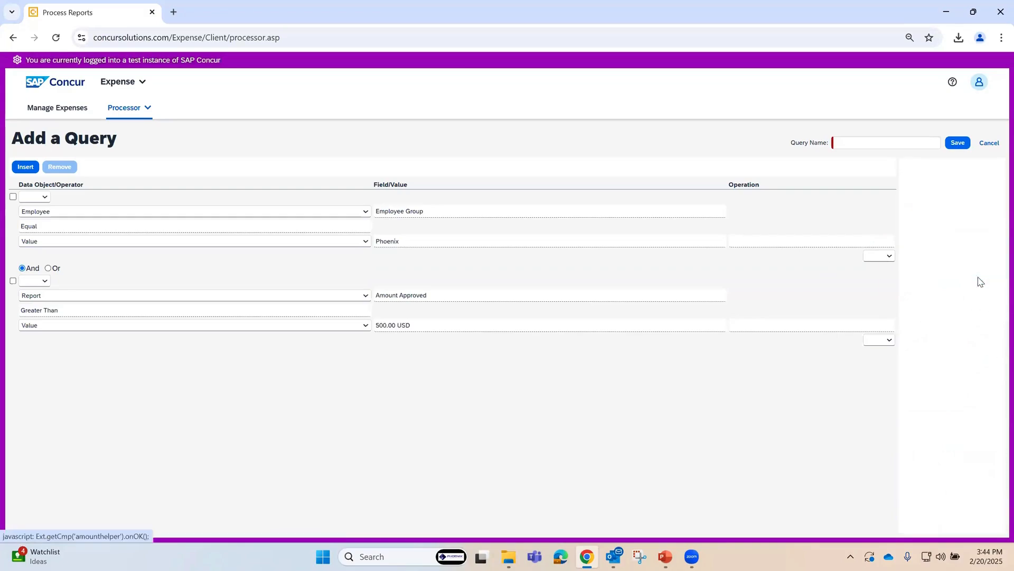
Step: Save the query under the name "Report greater than $500.00" and run it on the report list
click(861, 145)
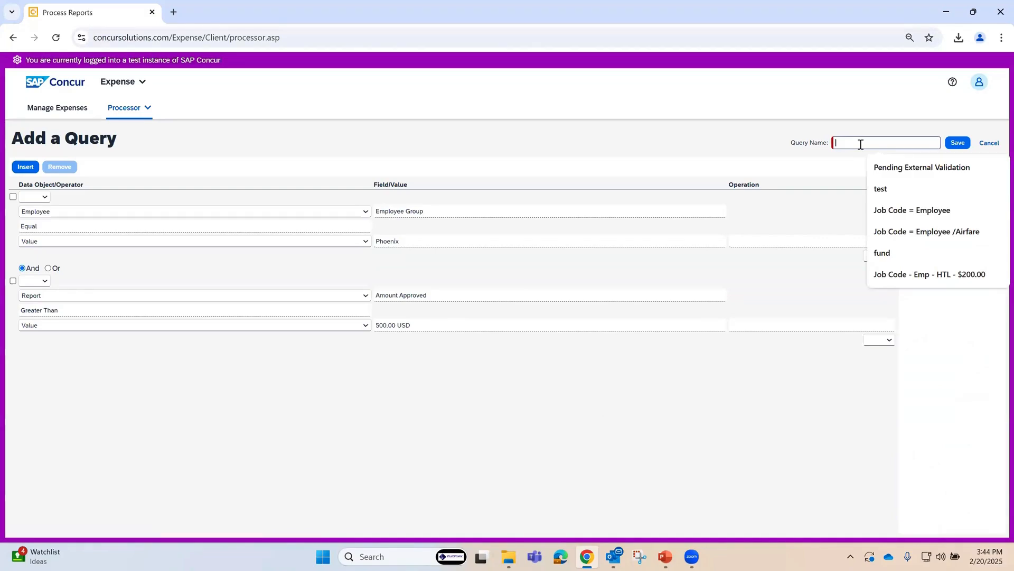
text(Repor)
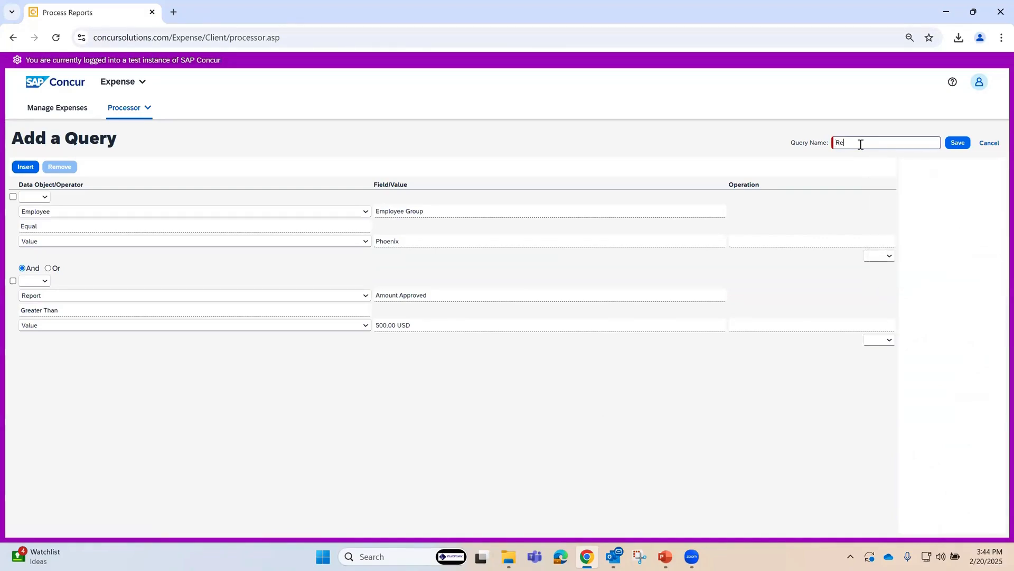
text(t greater than $500.00)
click(958, 143)
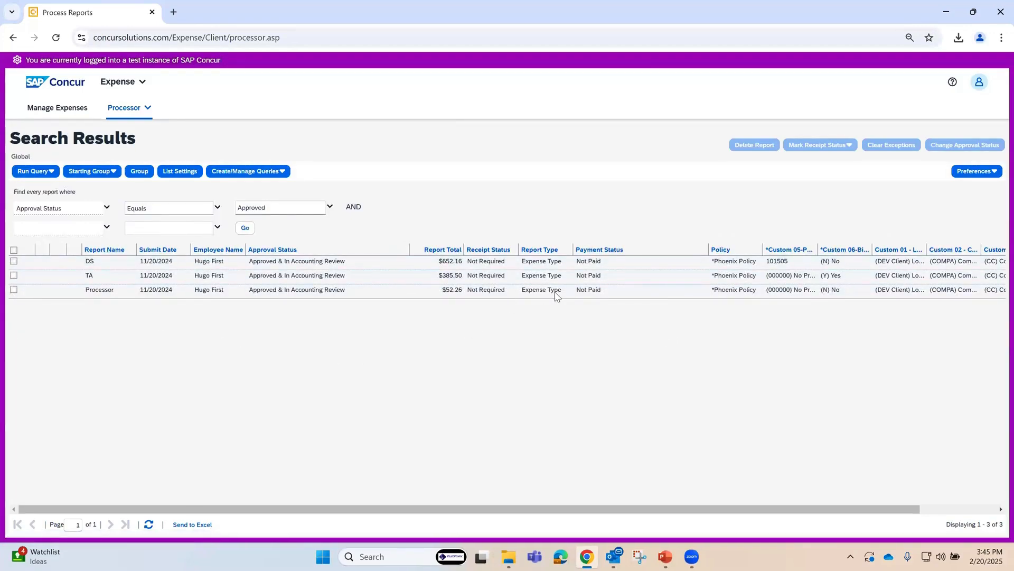
click(38, 173)
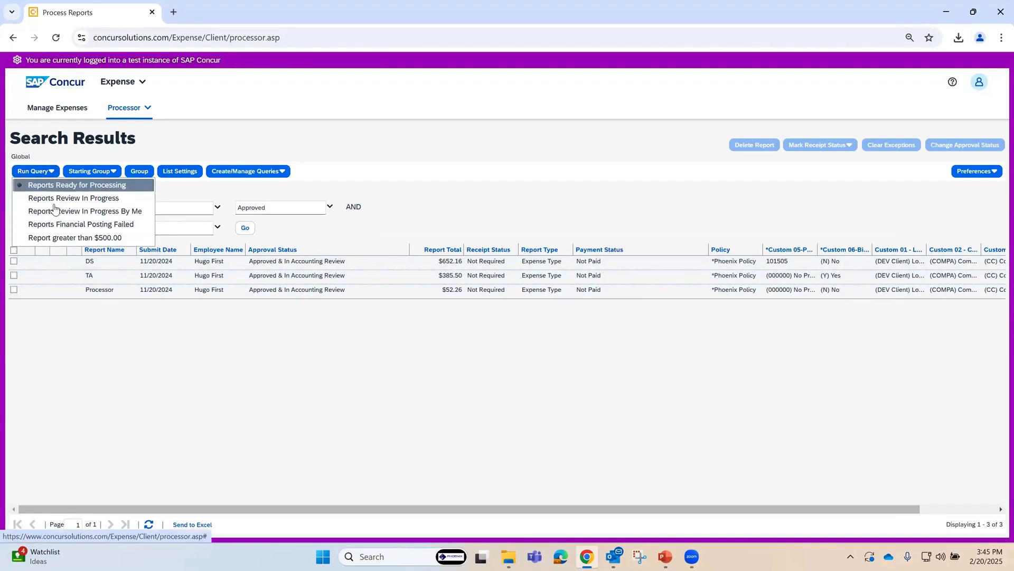
click(81, 238)
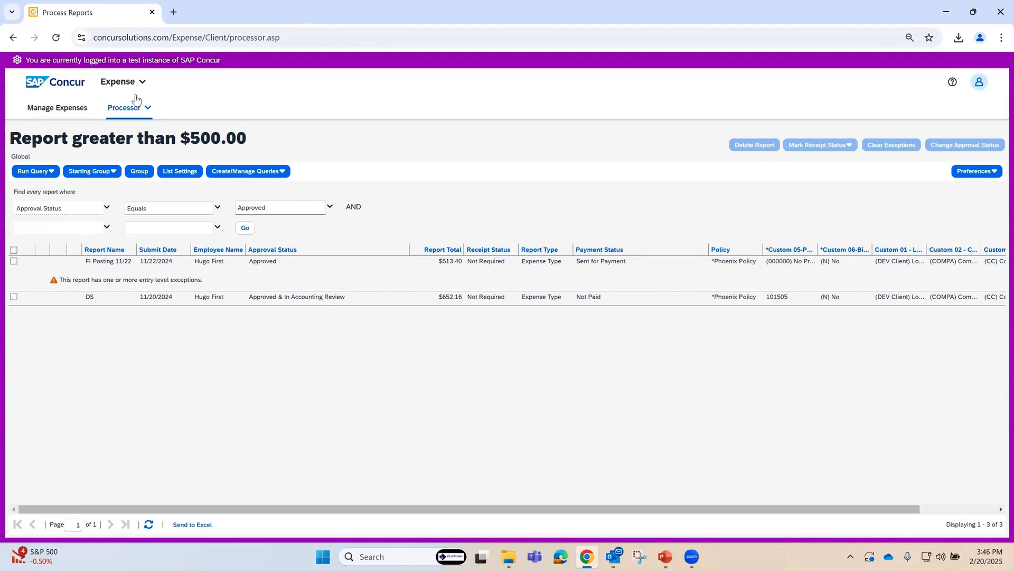
Step: Switch to the PowerPoint slide show and advance to the Audit Rules slide
click(117, 89)
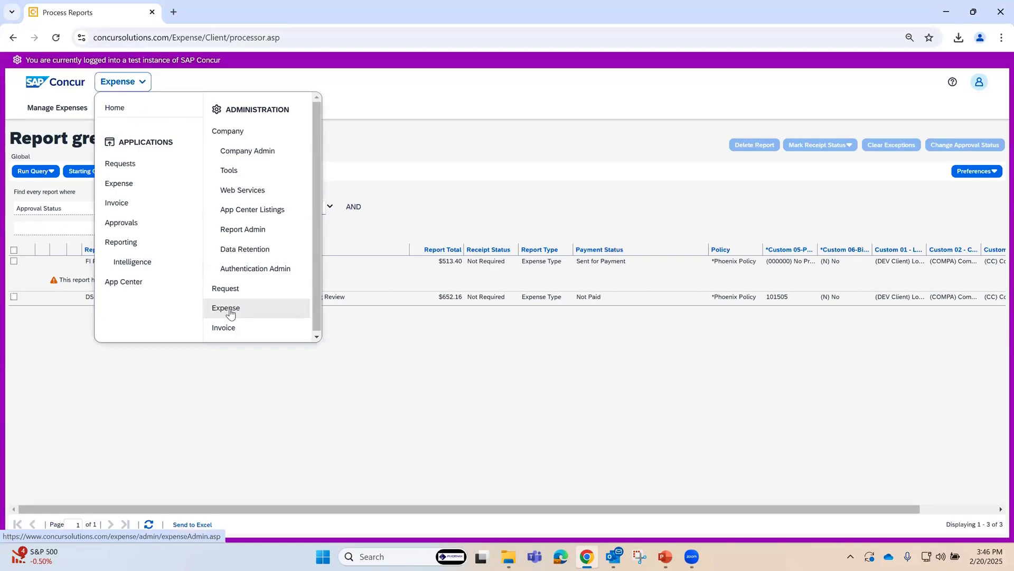
click(665, 556)
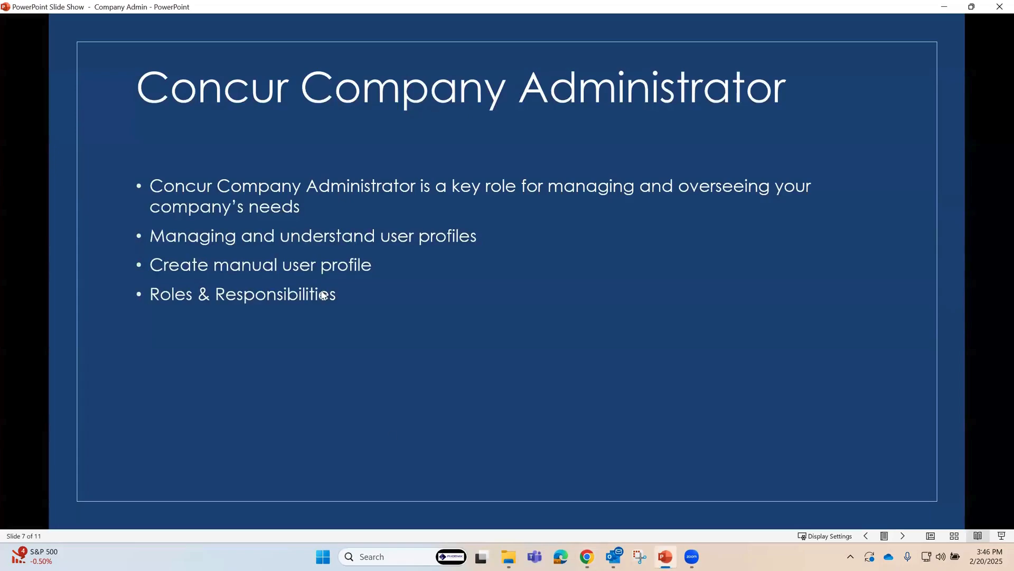
click(370, 312)
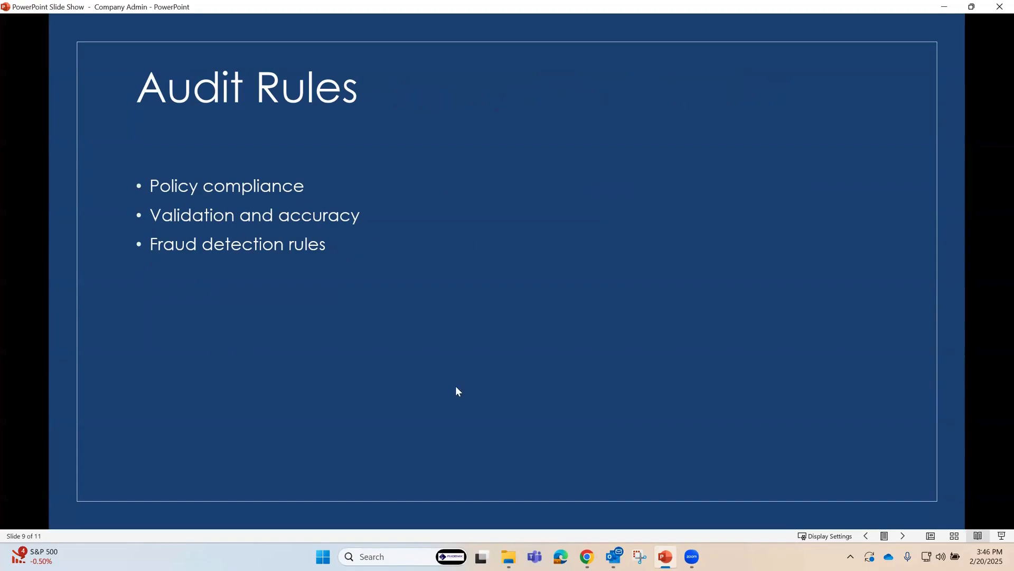
Step: Switch to the SAP Concur browser window and open the Audit Rules page in Expense administration
mouse_move(591, 540)
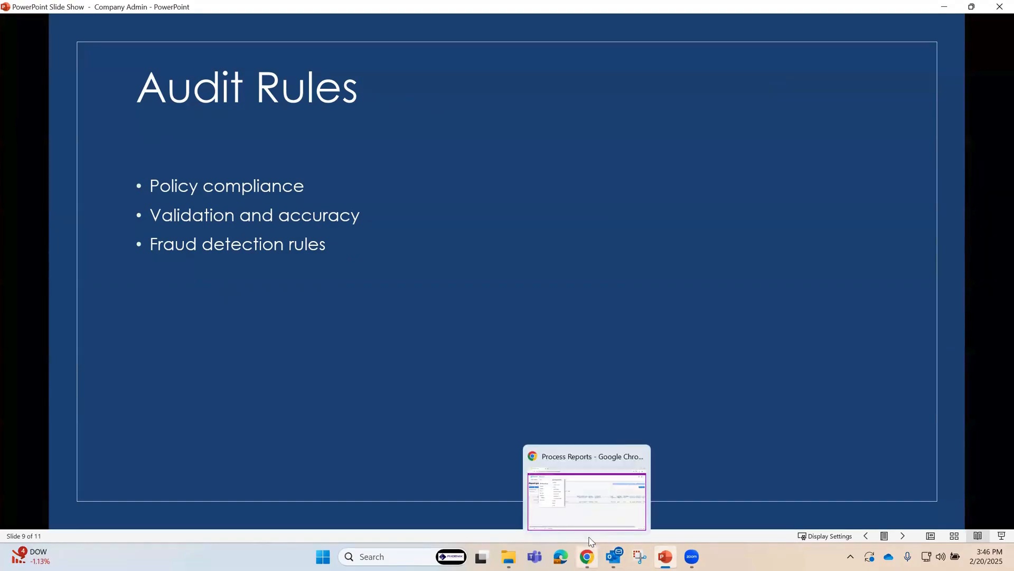
click(584, 487)
click(514, 444)
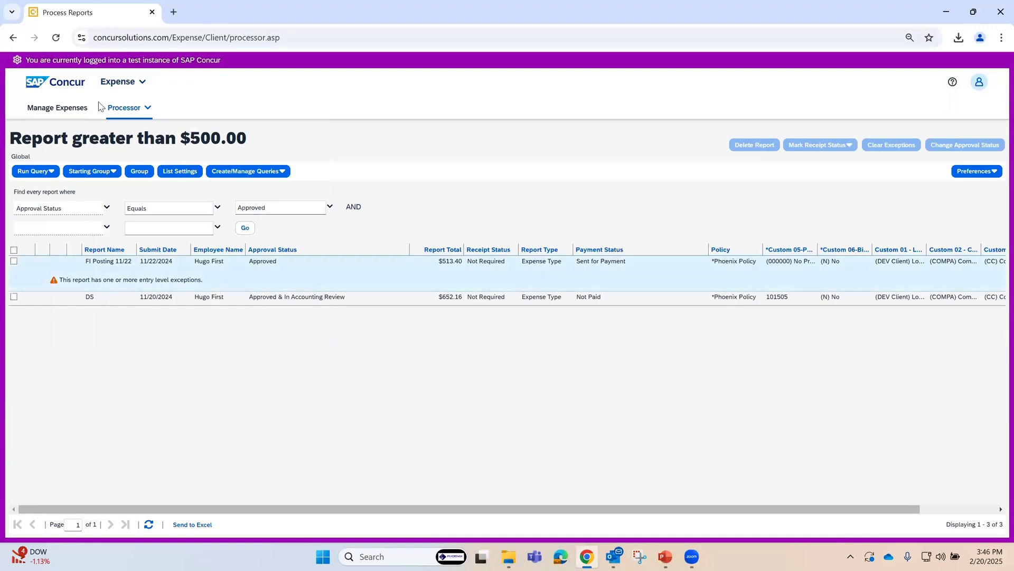
click(122, 86)
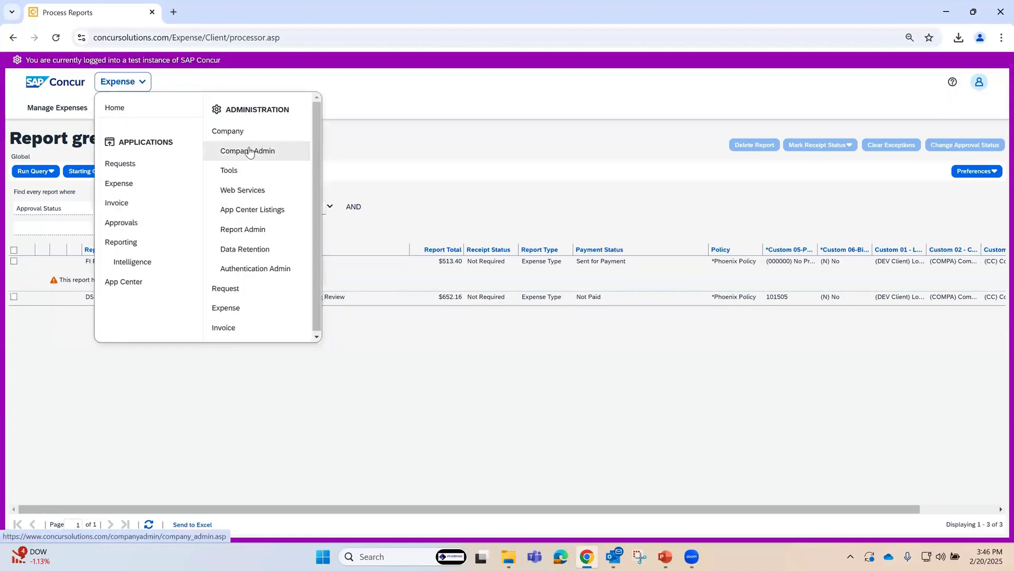
click(240, 313)
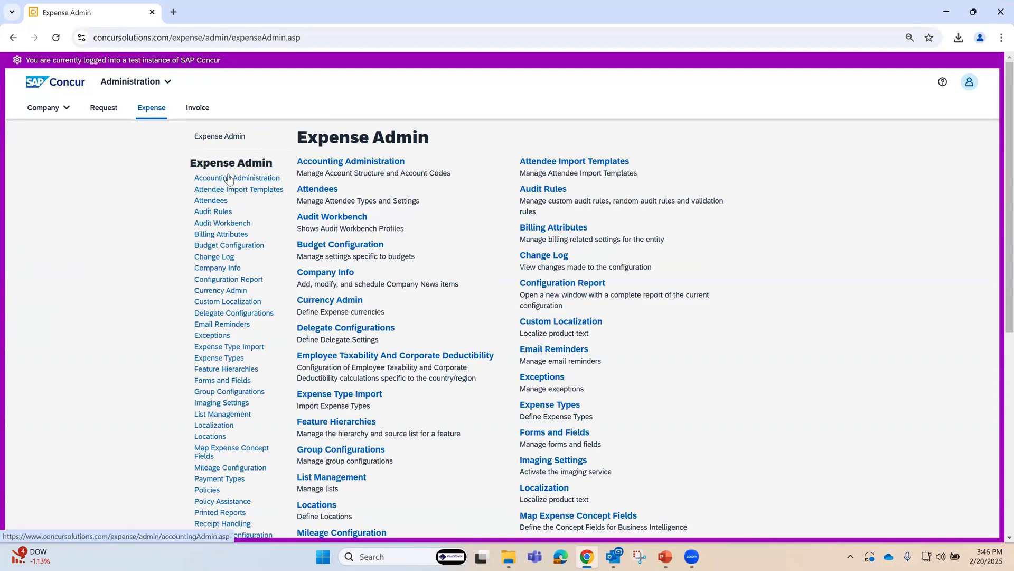
click(214, 212)
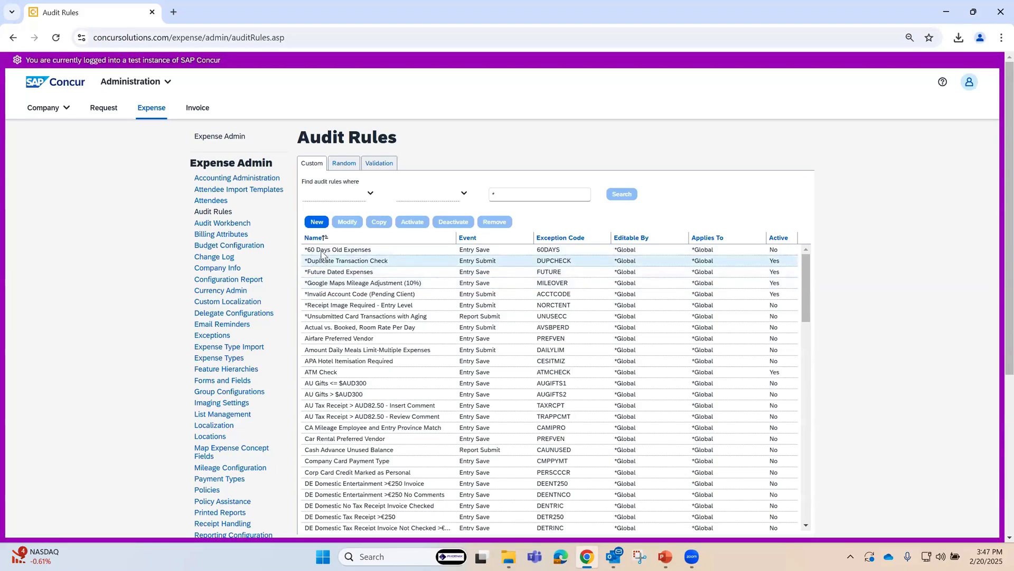
Step: Review the full list of custom audit rules, including their events, exception codes and active settings, and return to its beginning
scroll(335, 412, down, 6)
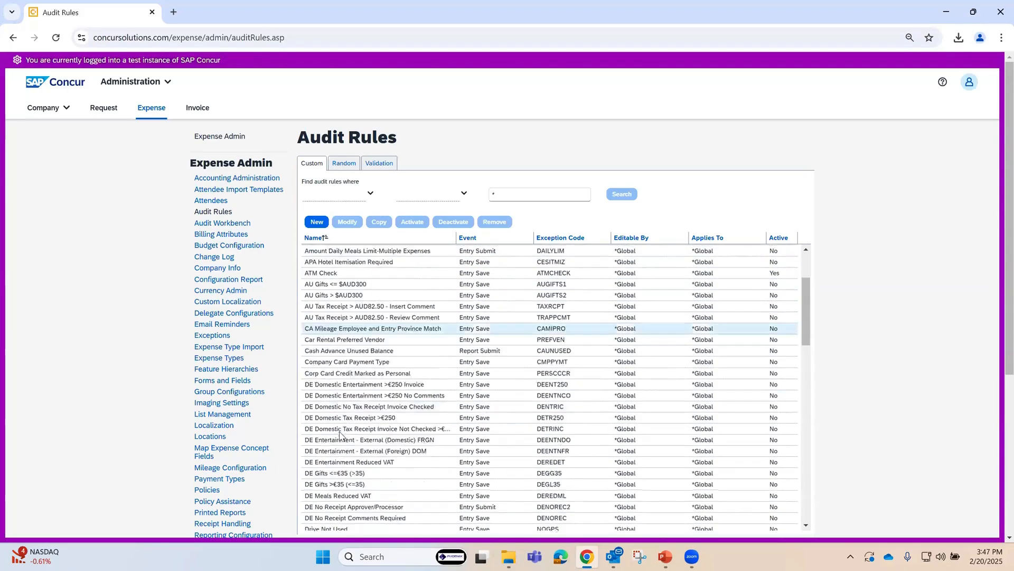
scroll(336, 443, down, 10)
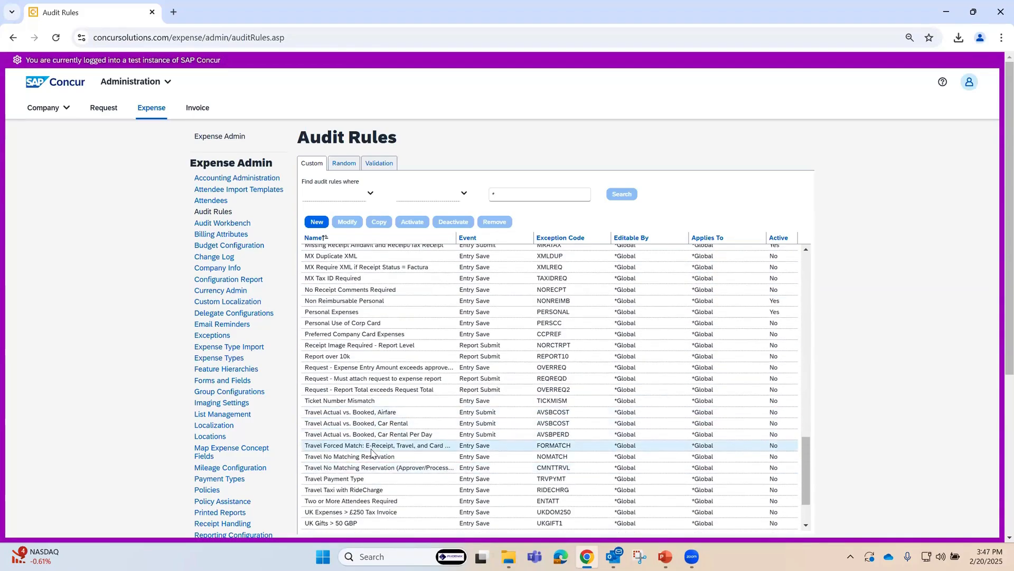
scroll(371, 453, up, 12)
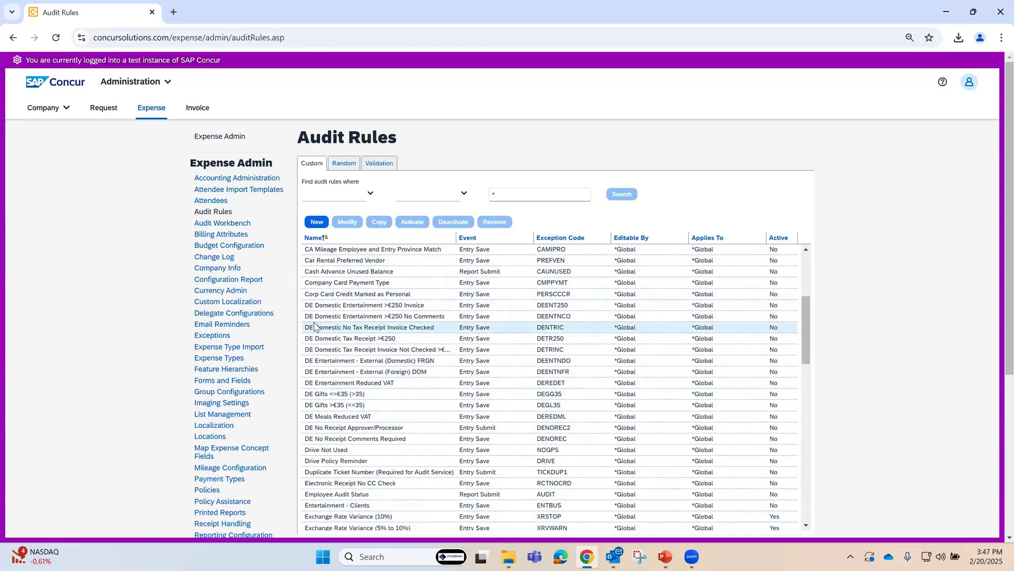
scroll(325, 502, down, 4)
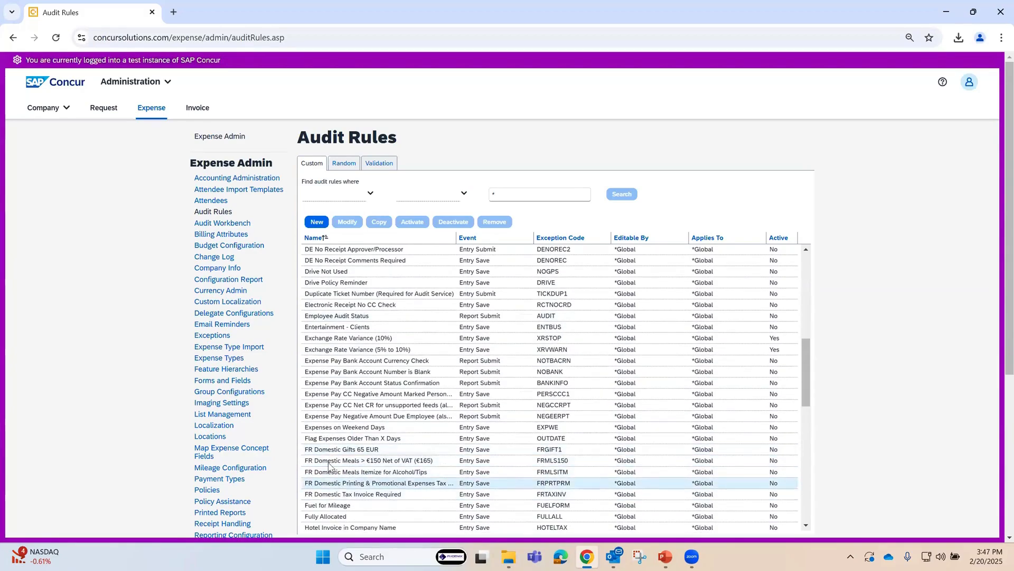
scroll(331, 499, down, 5)
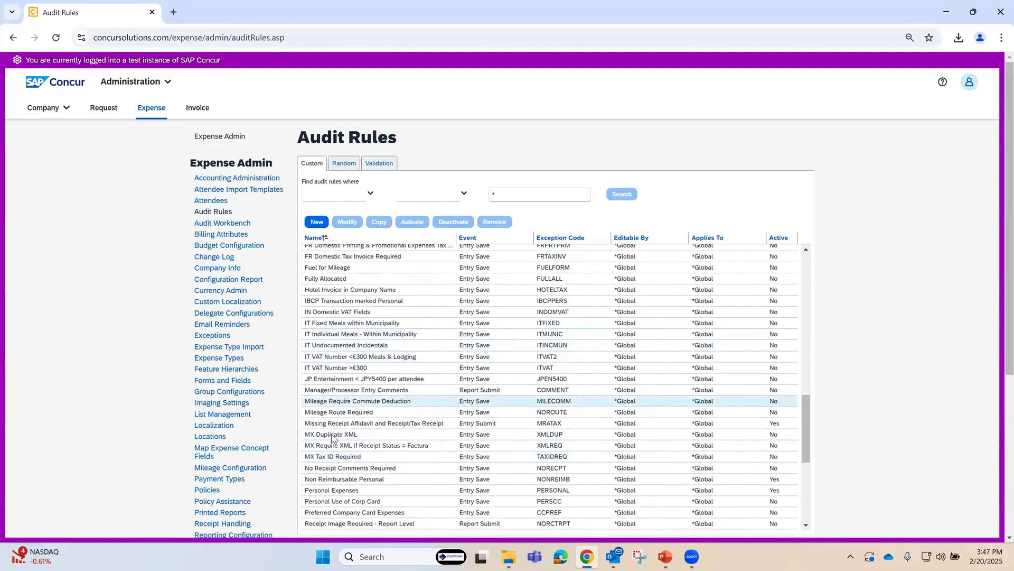
scroll(340, 401, up, 10)
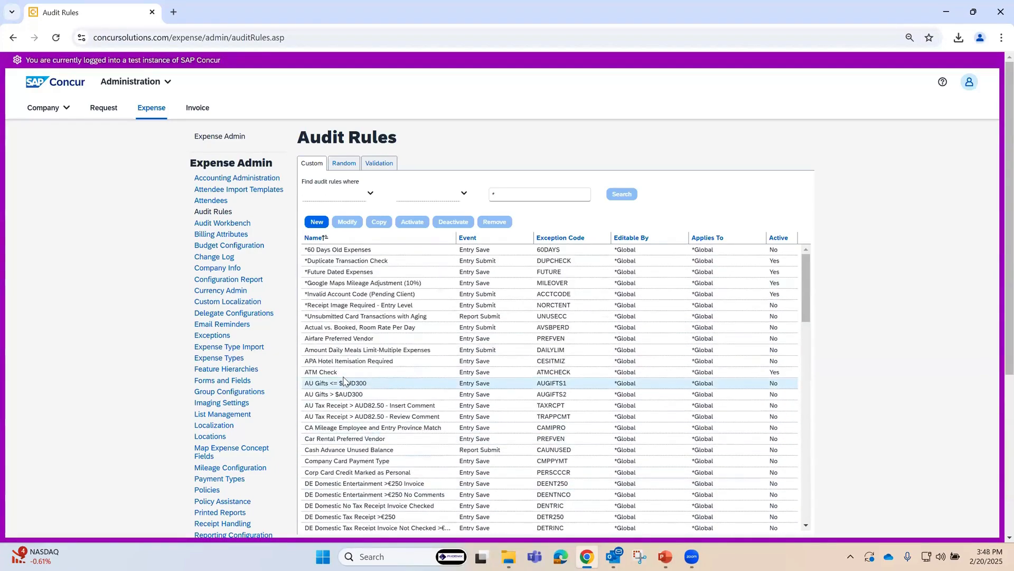
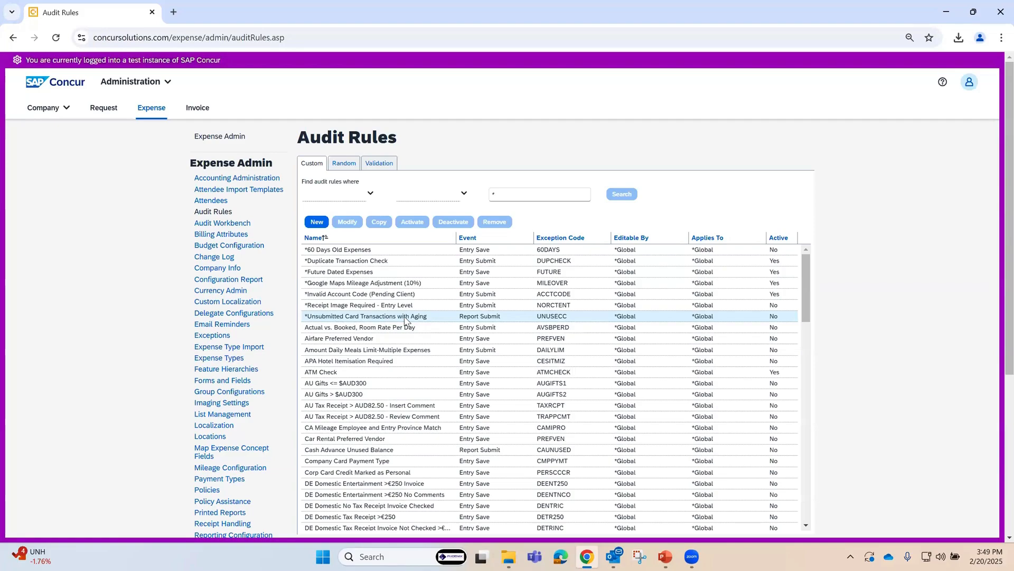
Step: Modify the *Unsubmitted Card Transactions with Aging audit rule to be active, keeping its conditions and exception, and save it
click(406, 317)
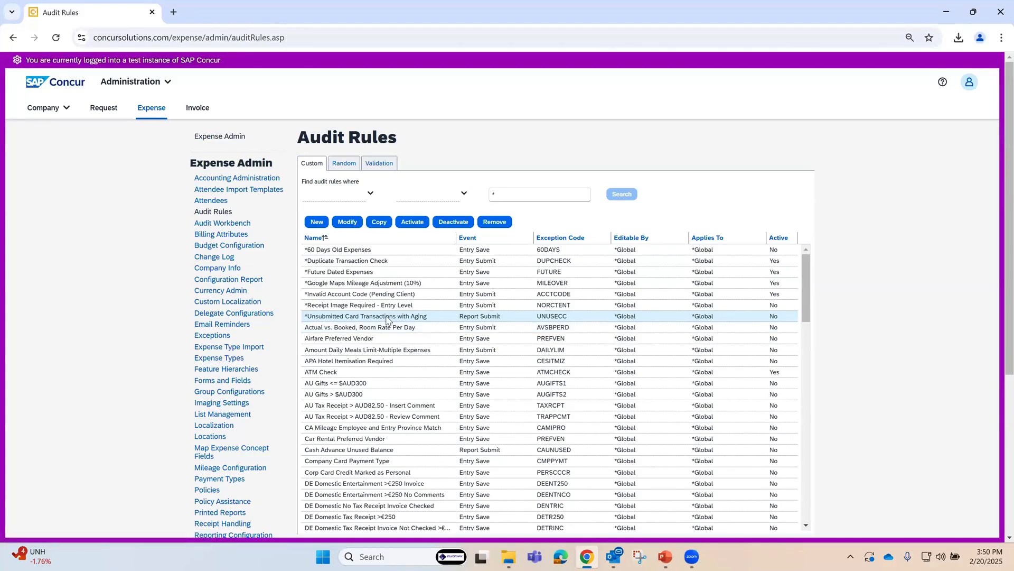
click(347, 222)
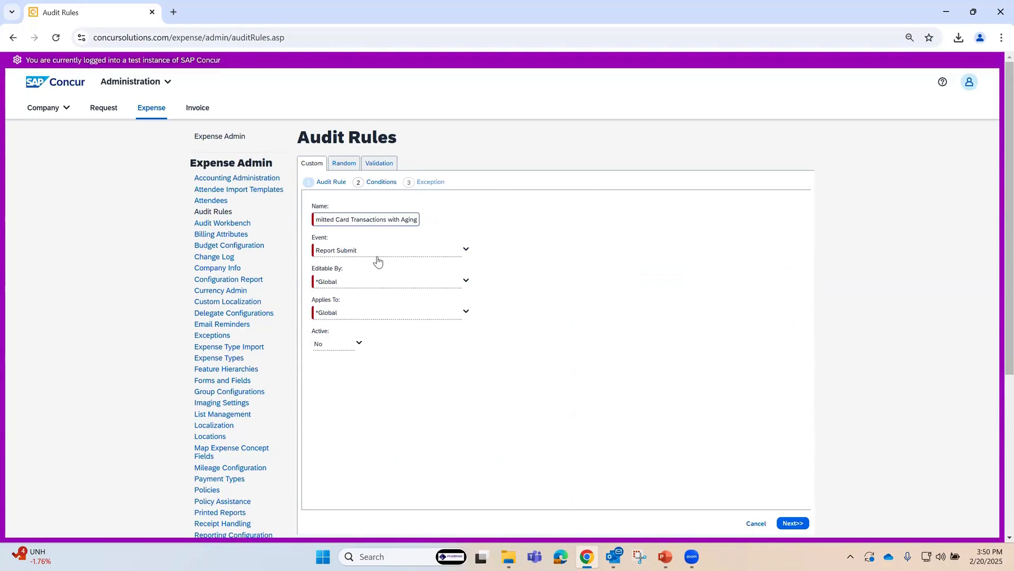
click(361, 345)
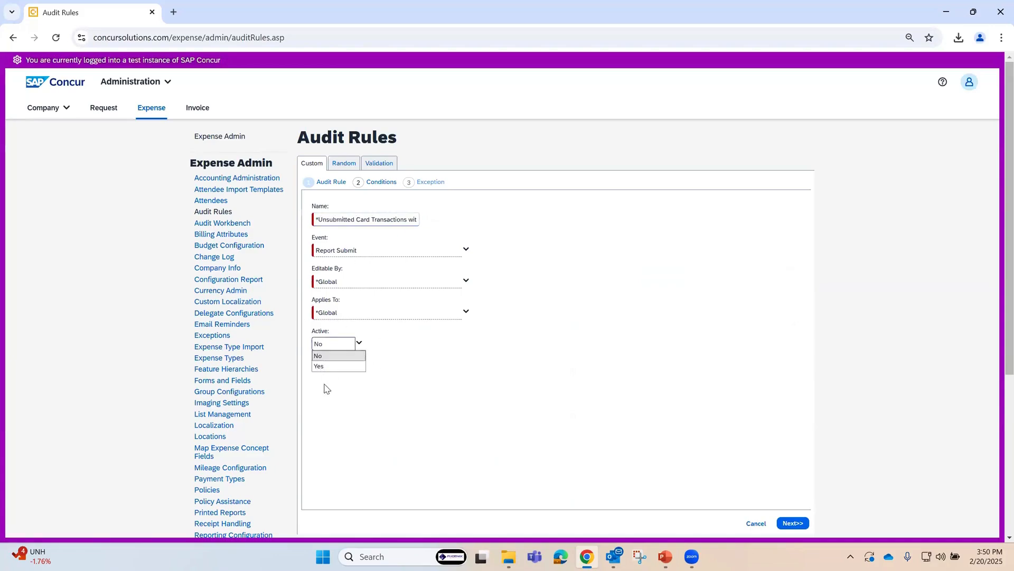
click(326, 367)
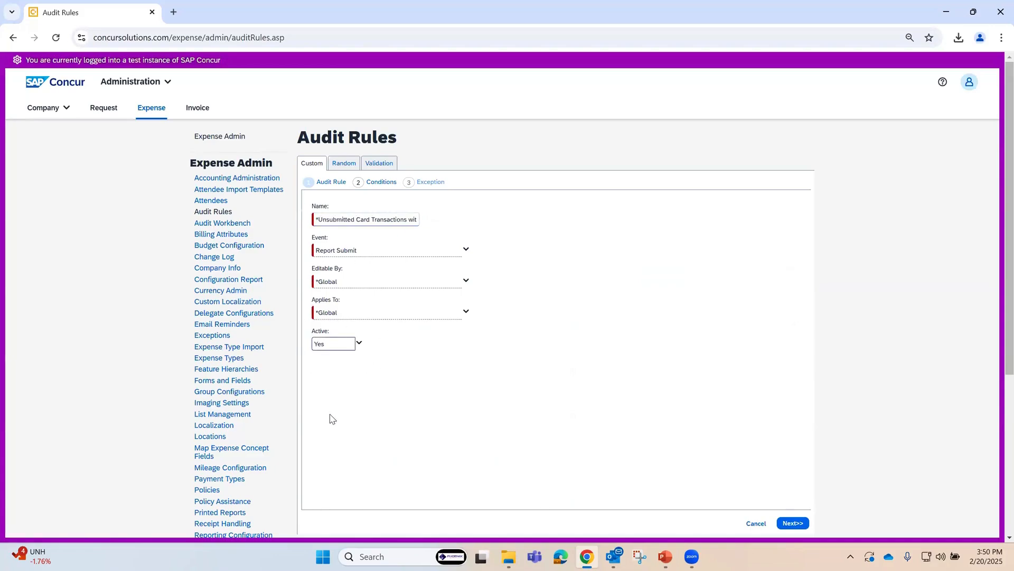
click(792, 523)
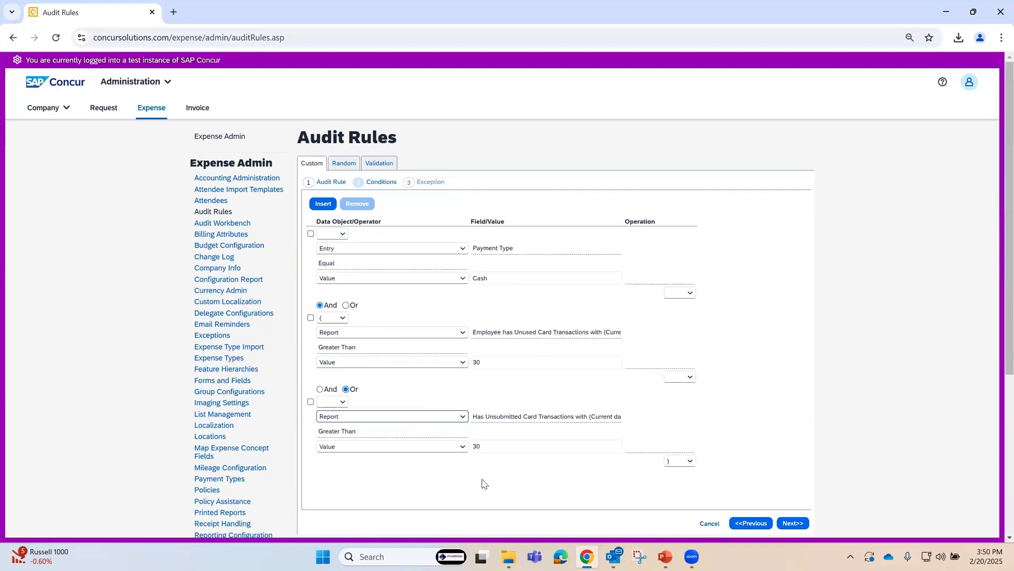
click(792, 522)
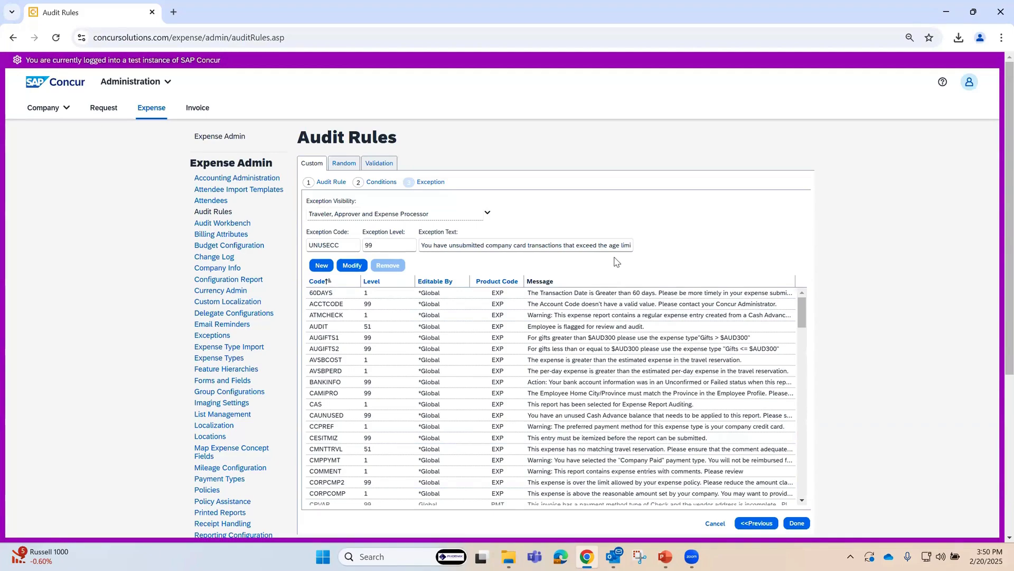
click(796, 523)
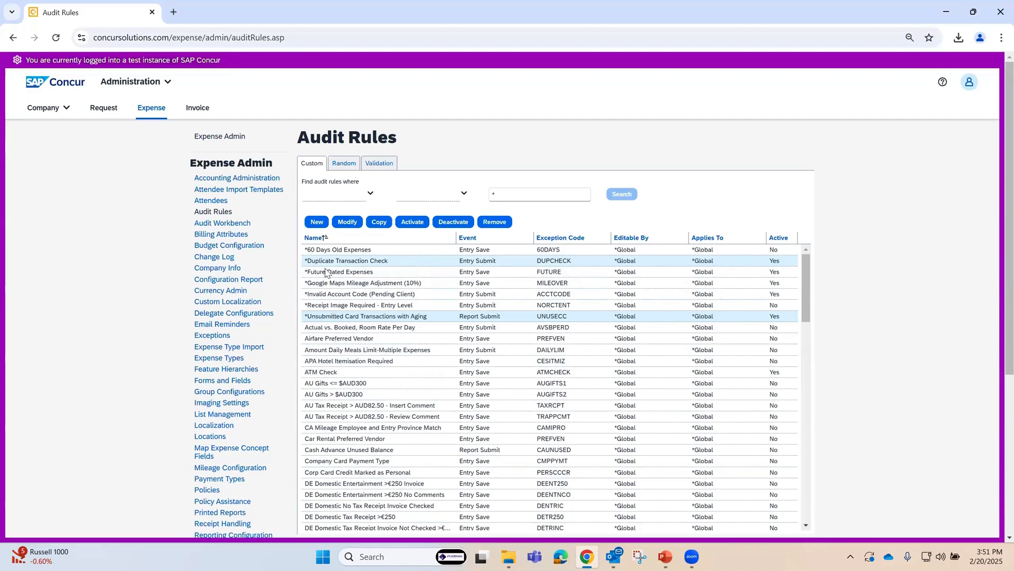
Step: Create a new custom audit rule named "*Training Books" that is triggered by the Entry Save event
click(320, 222)
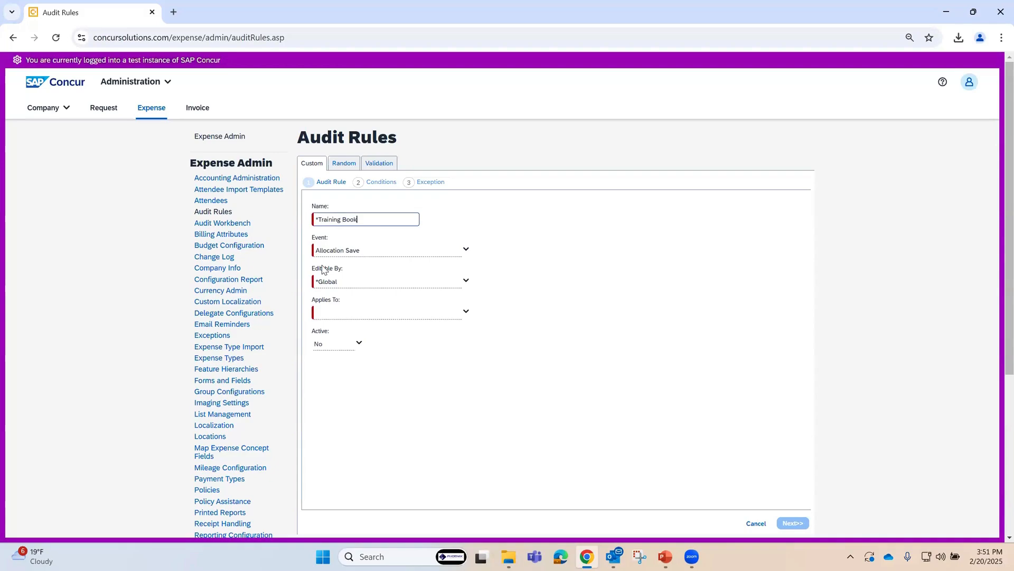
text(s)
click(467, 250)
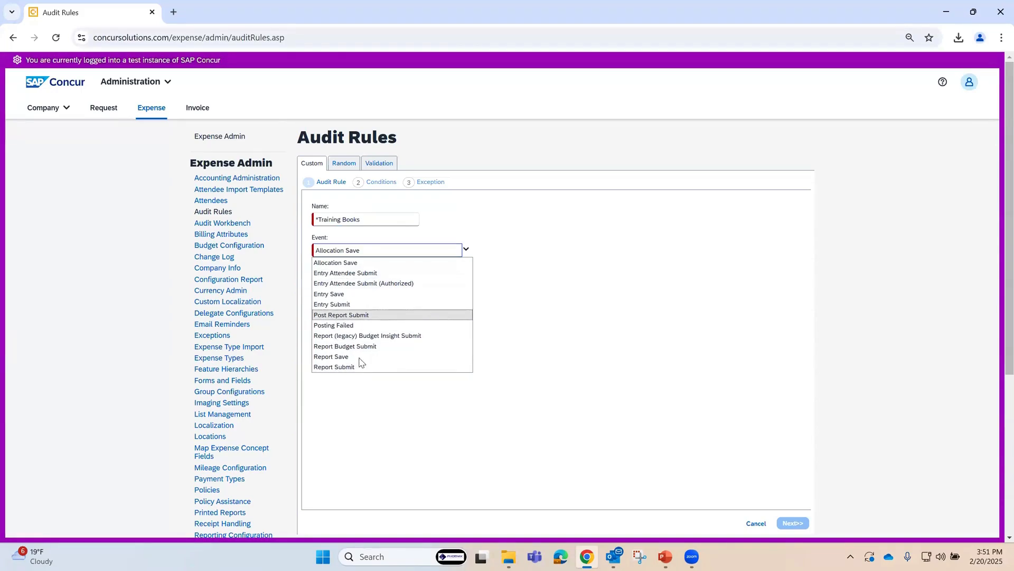
scroll(358, 365, down, 1)
scroll(339, 343, up, 1)
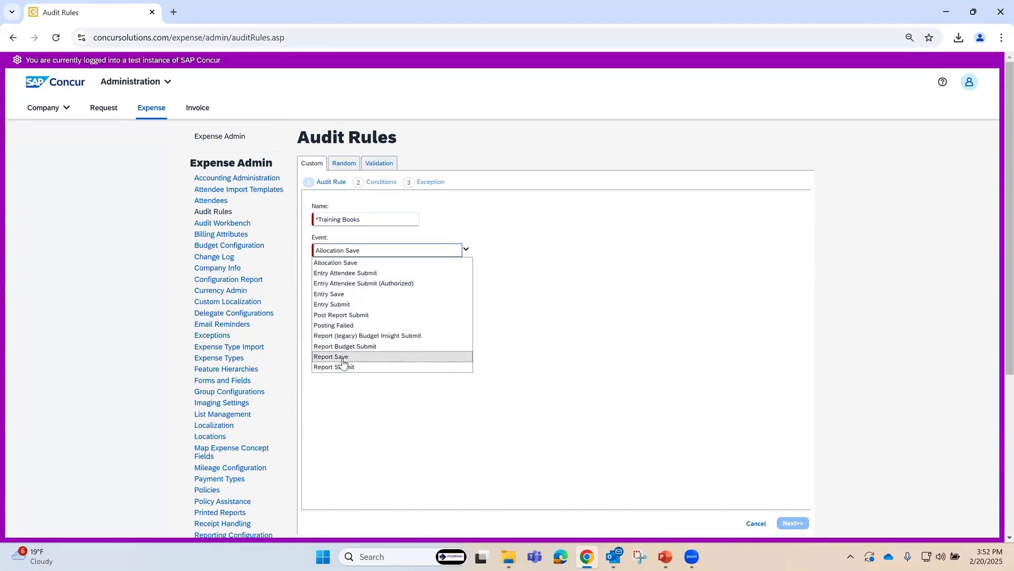
click(330, 294)
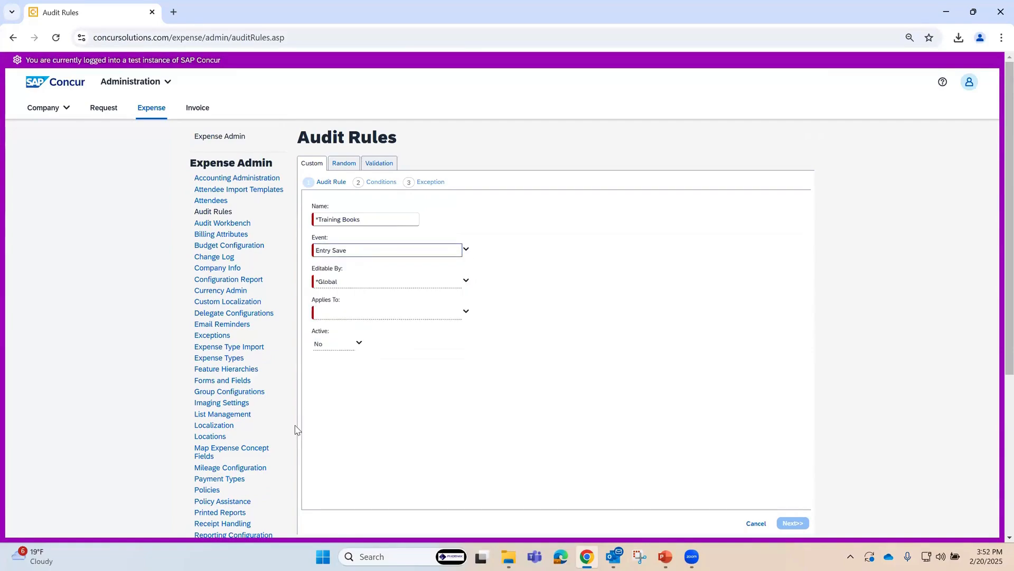
Step: Apply the new rule to the *Global group, make it active, and proceed to its conditions
click(467, 316)
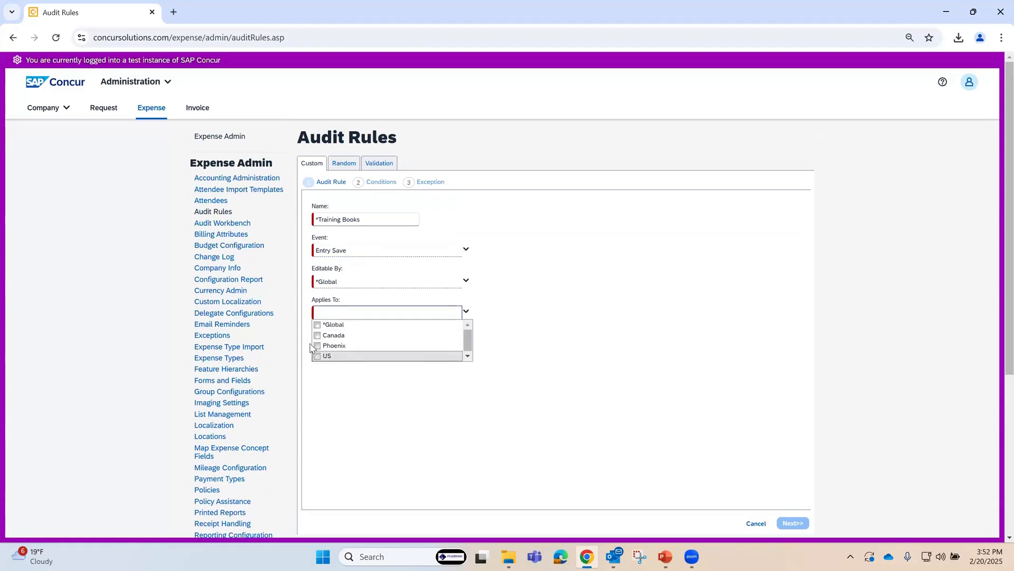
click(317, 326)
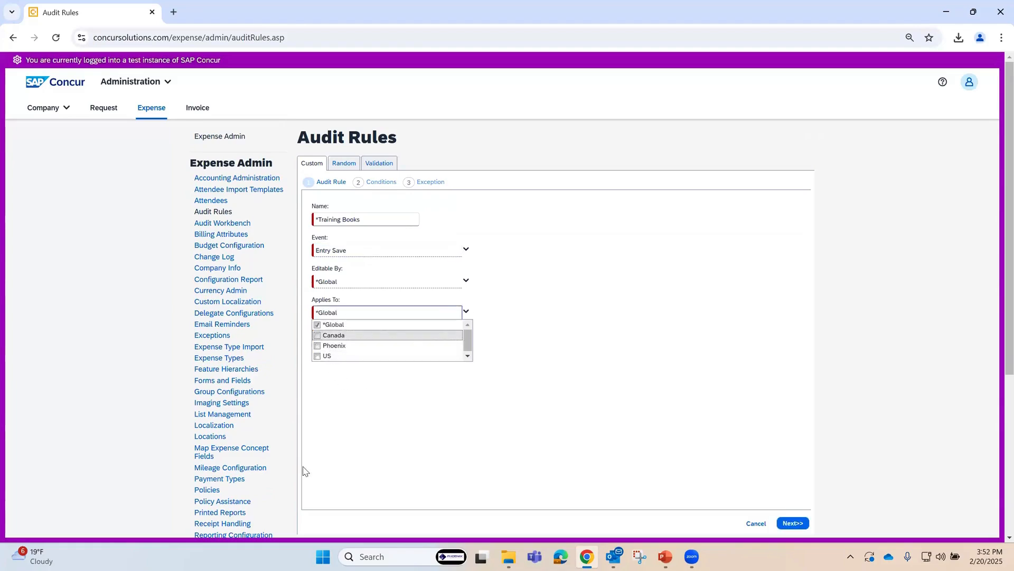
click(341, 442)
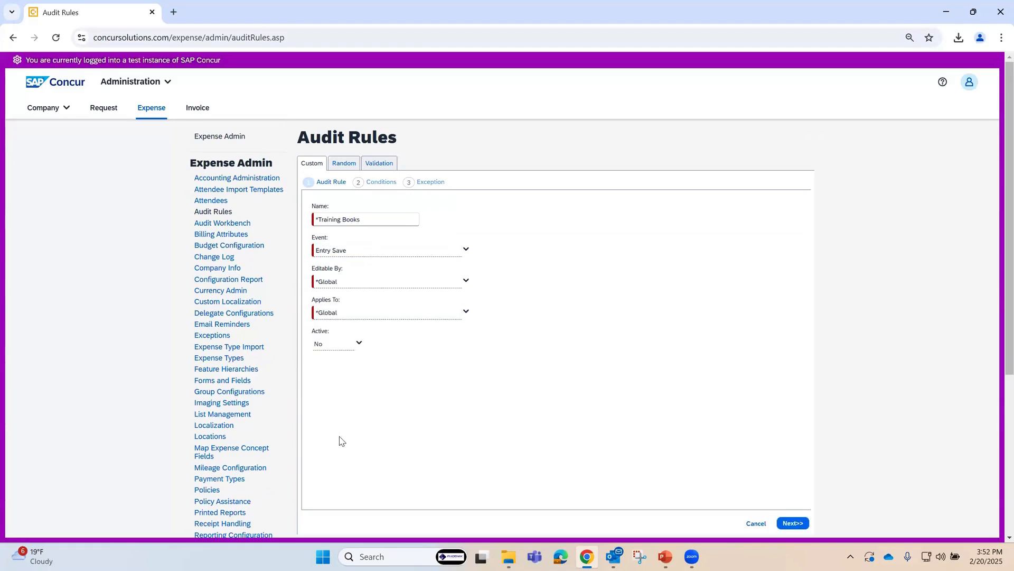
click(467, 314)
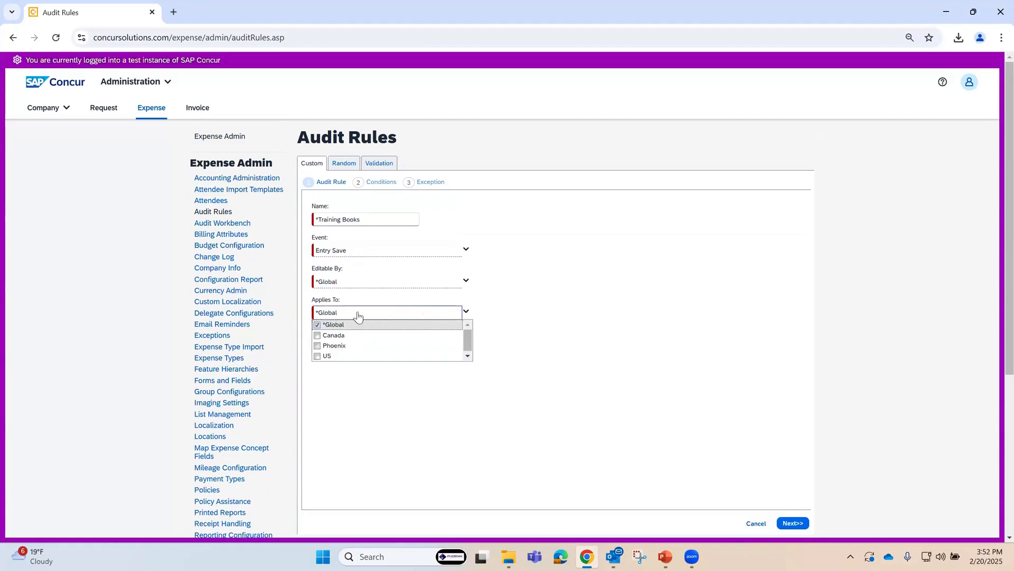
click(370, 440)
click(359, 344)
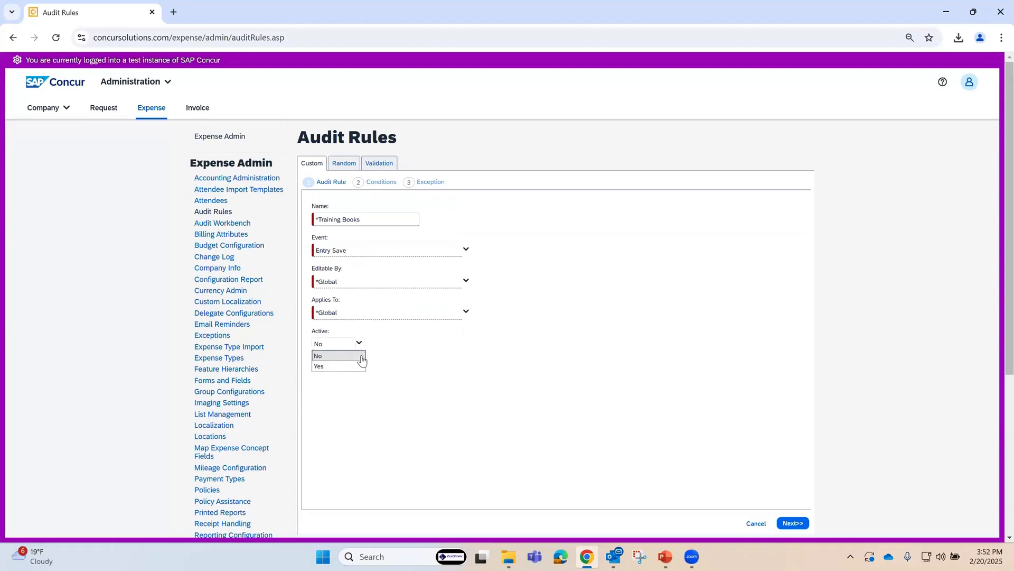
click(333, 366)
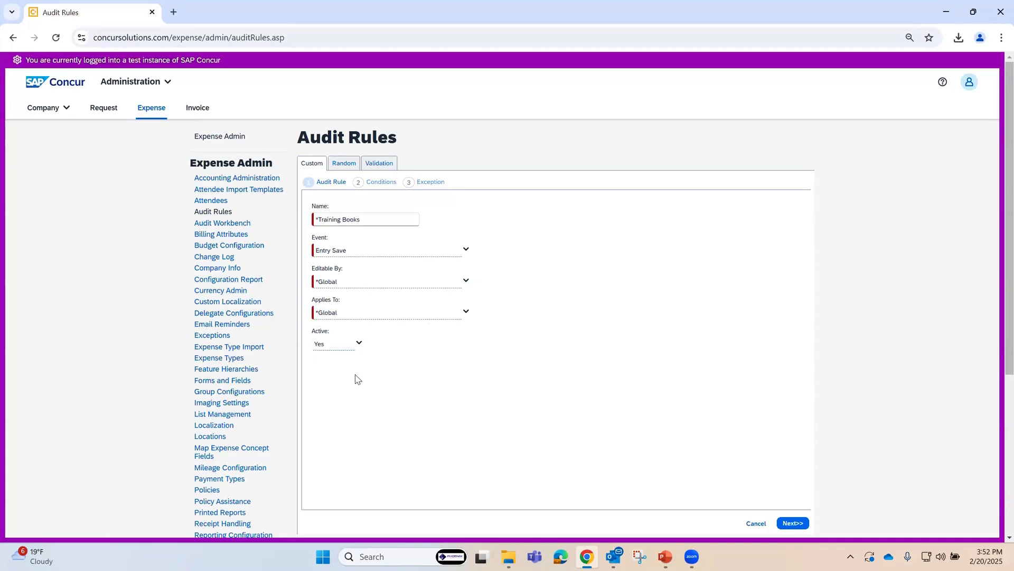
click(792, 522)
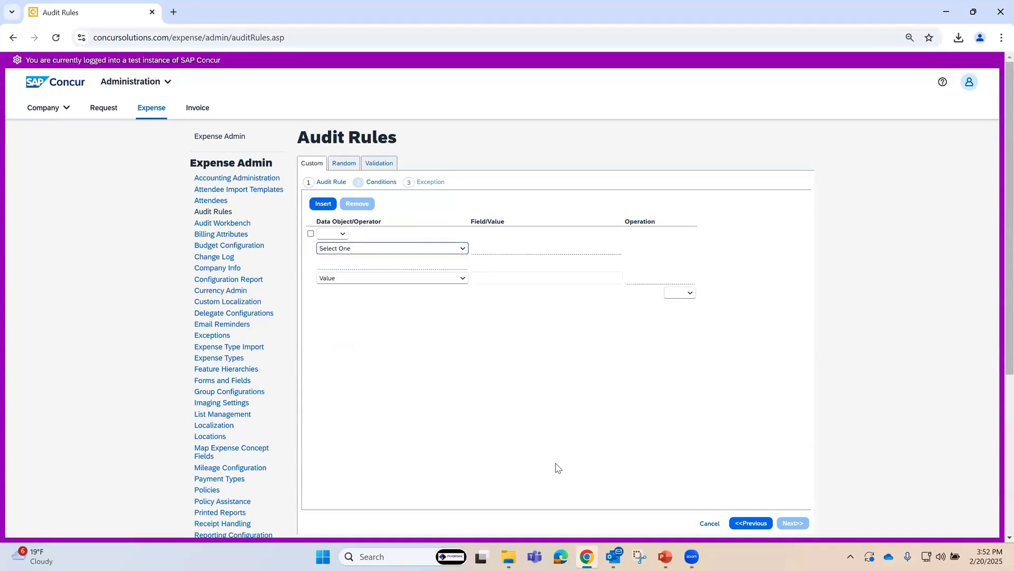
Step: Define the first condition as Employee * Org Unit 1-Logical System Equal to Logical System from the *SAP Hierarchy list
click(464, 250)
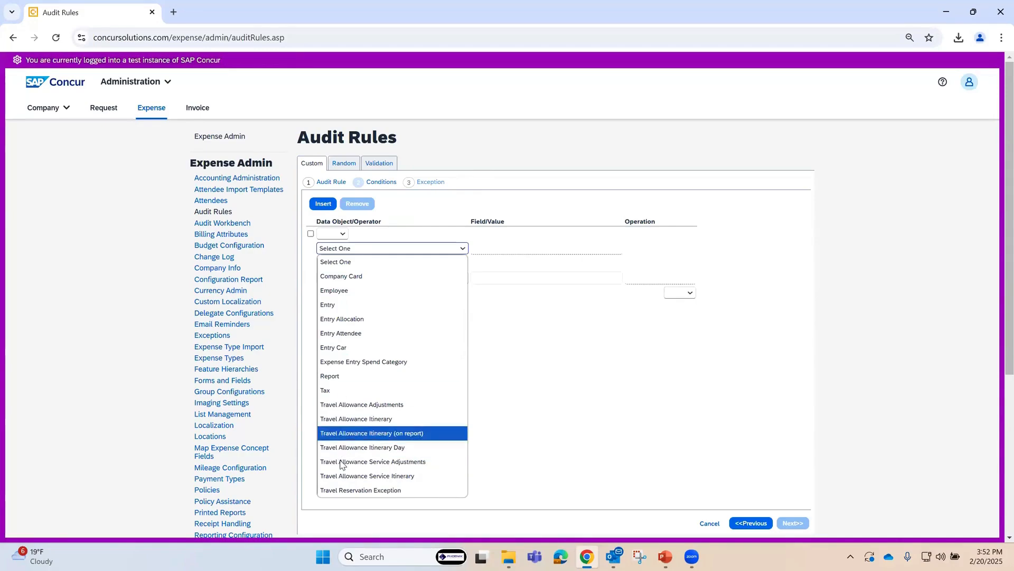
click(346, 295)
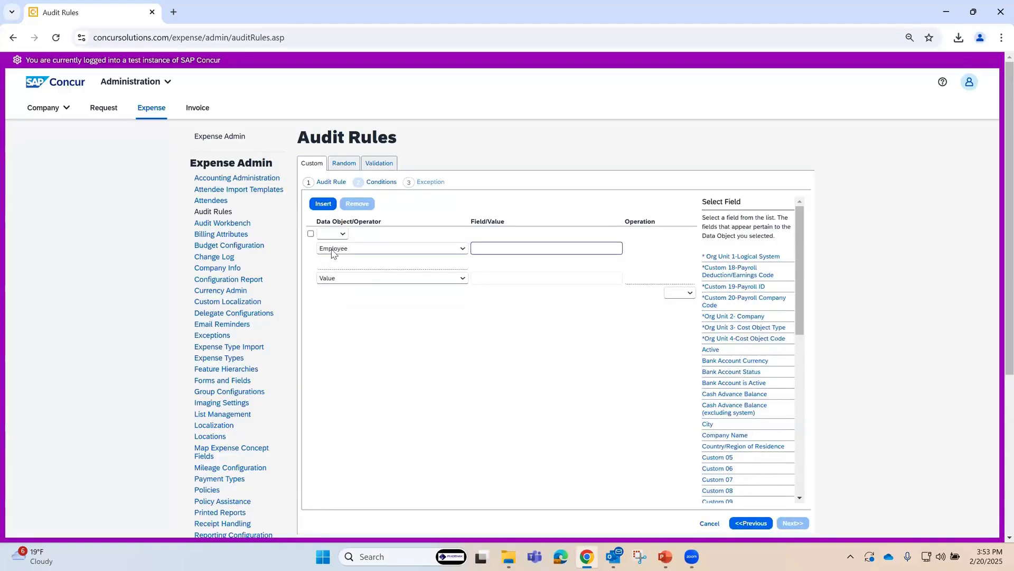
click(761, 258)
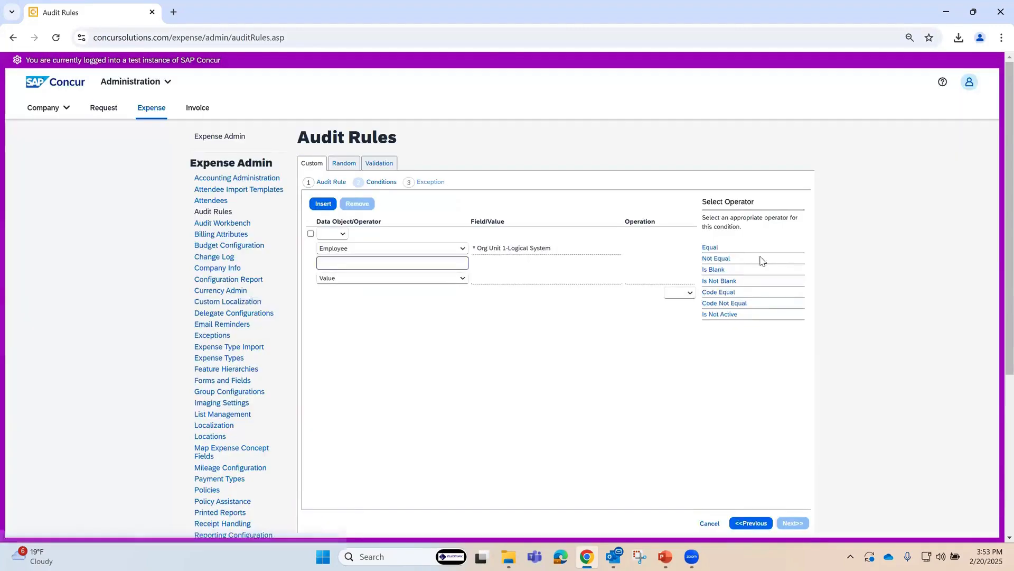
click(711, 249)
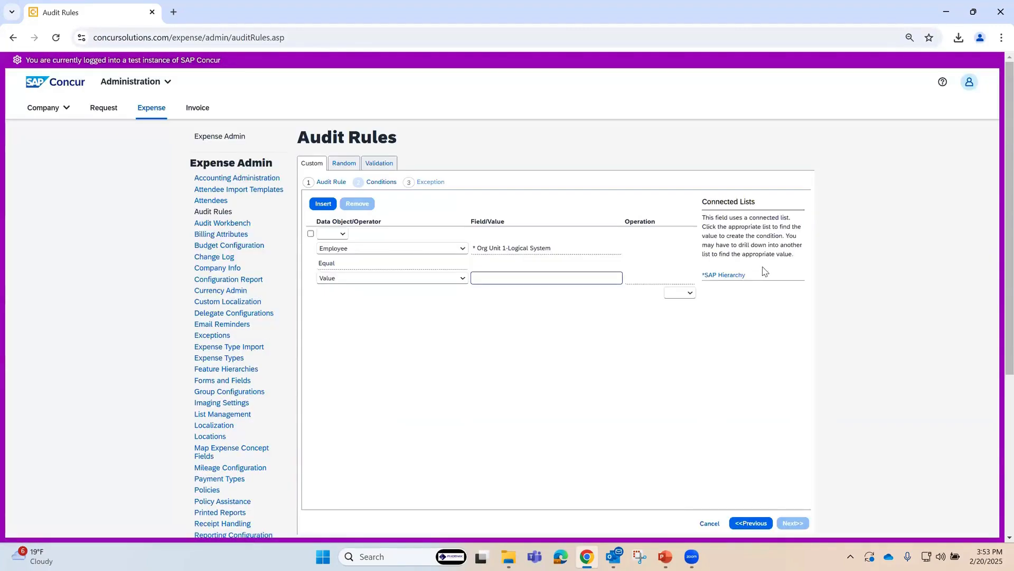
click(723, 276)
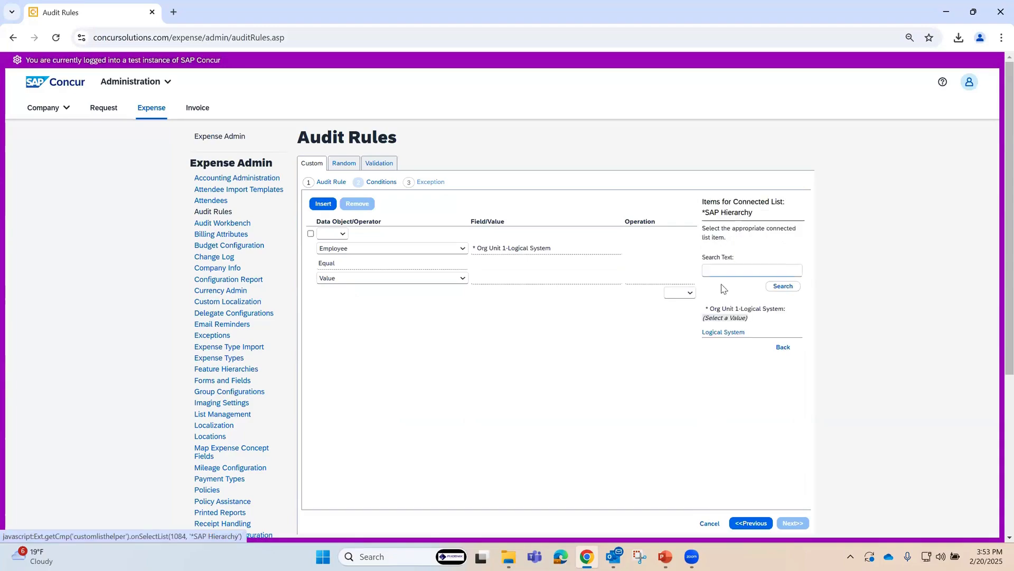
click(721, 333)
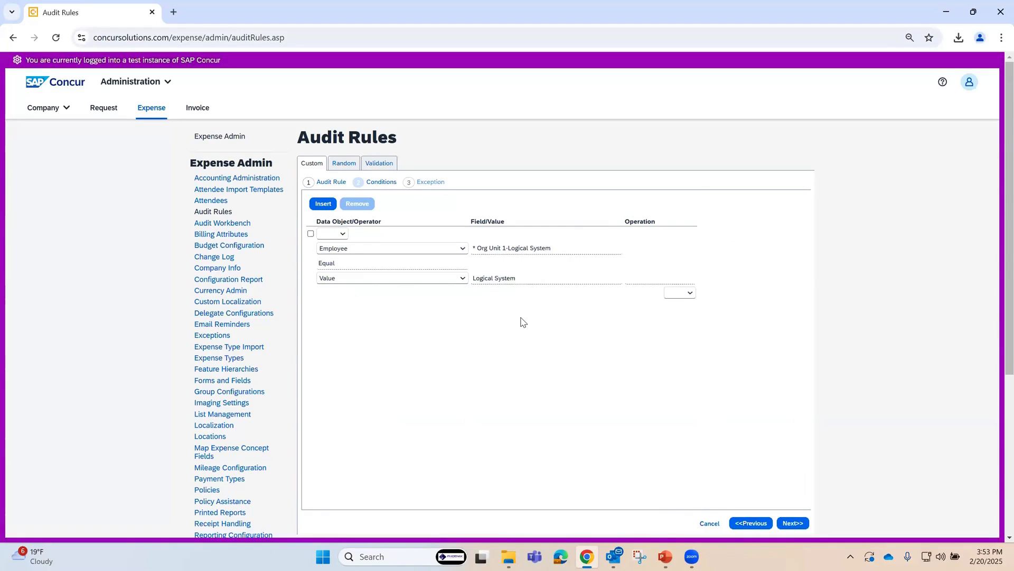
Step: Add a second condition joined with And, requiring the Entry Expense Type to be Equal to Training Books
click(322, 204)
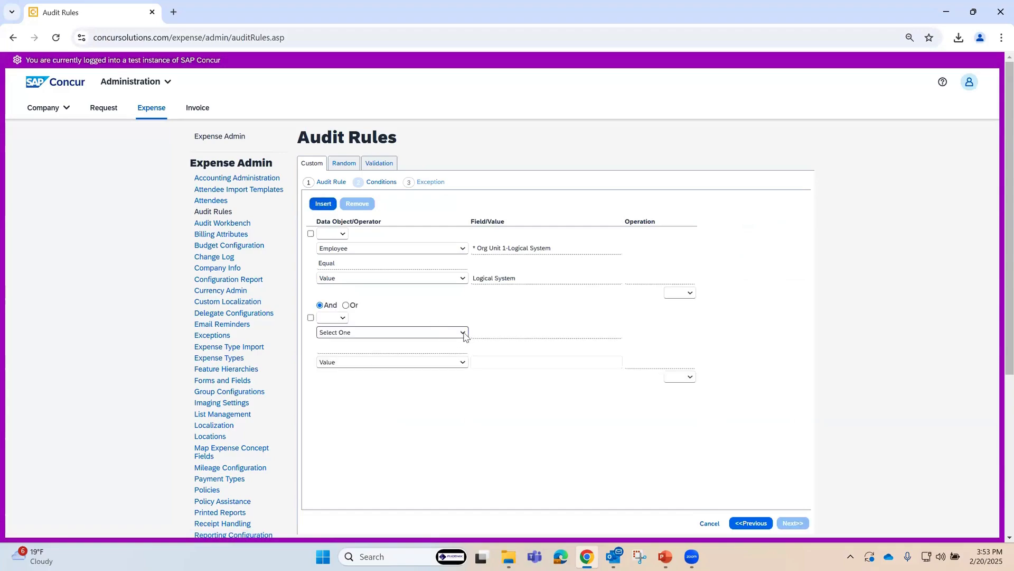
click(464, 334)
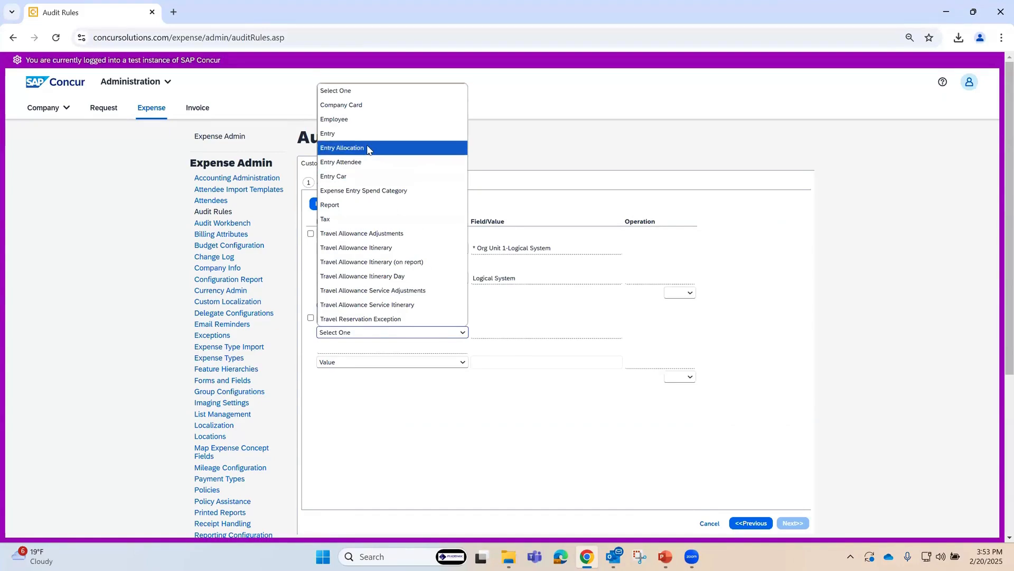
click(339, 135)
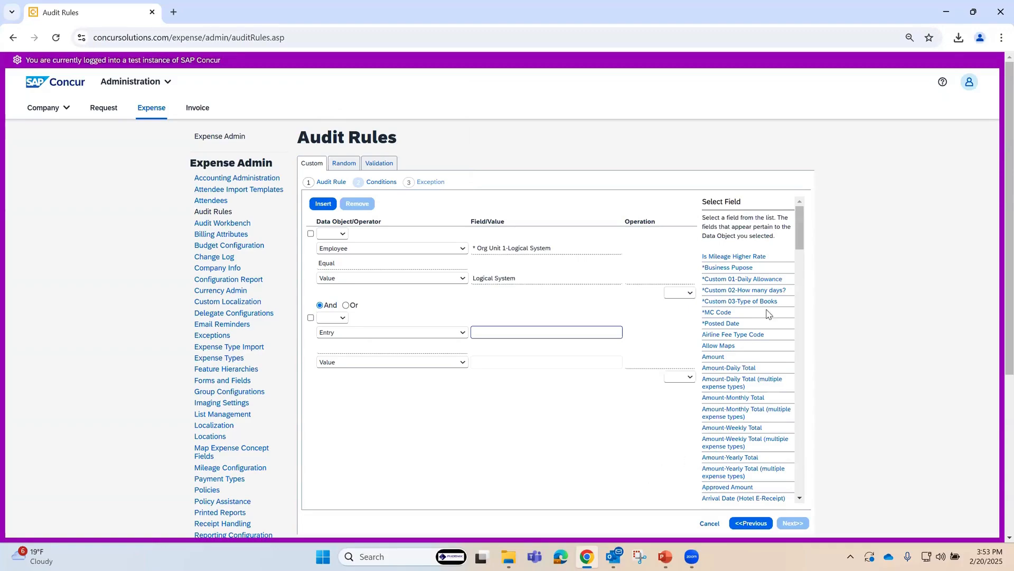
drag(801, 245, 818, 366)
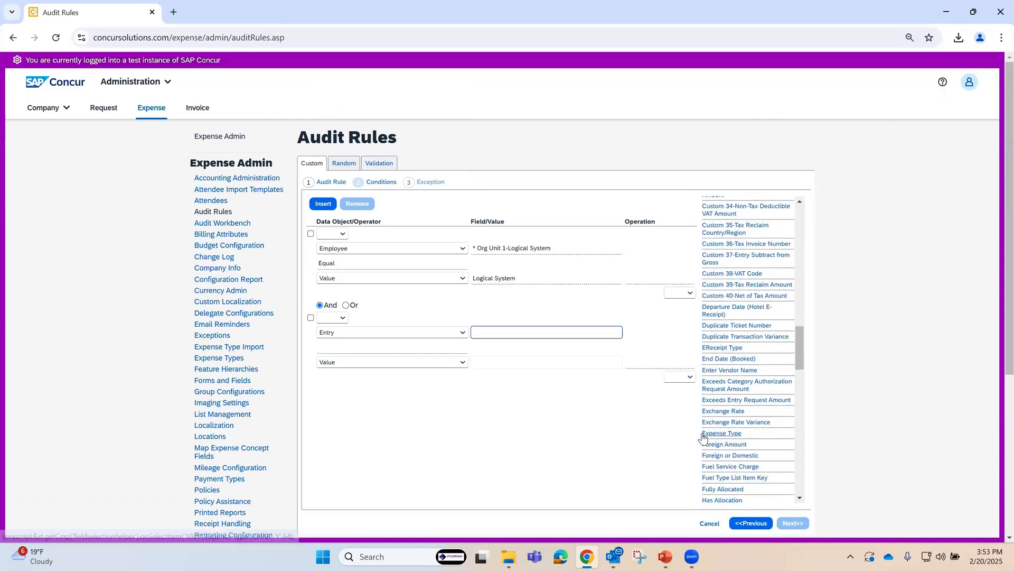
click(714, 436)
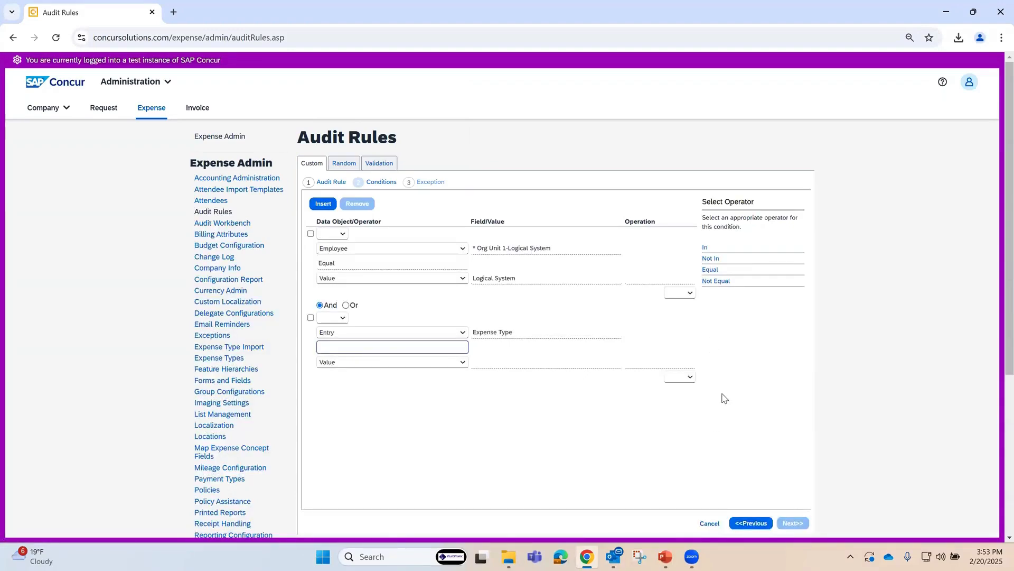
click(705, 248)
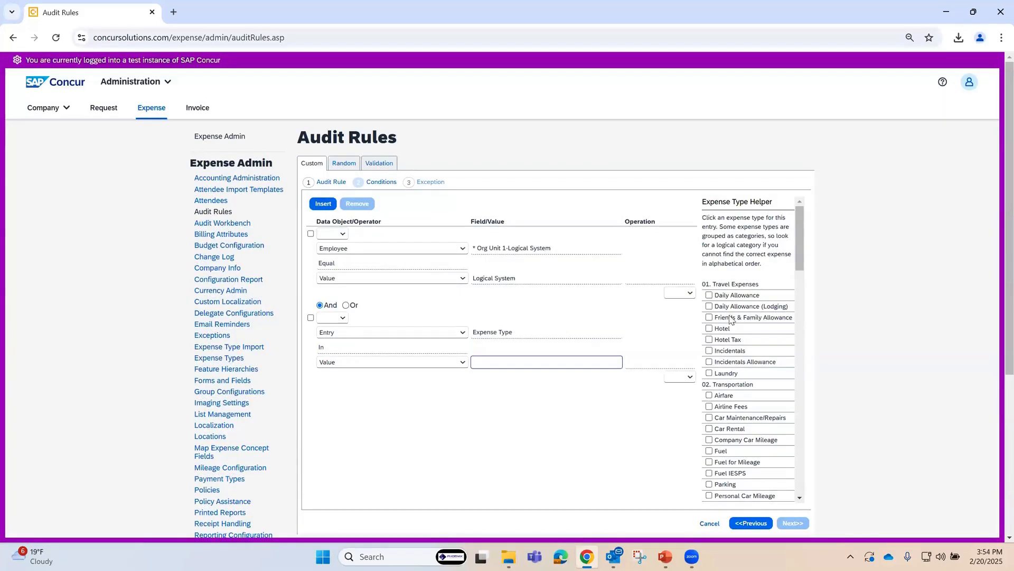
click(363, 346)
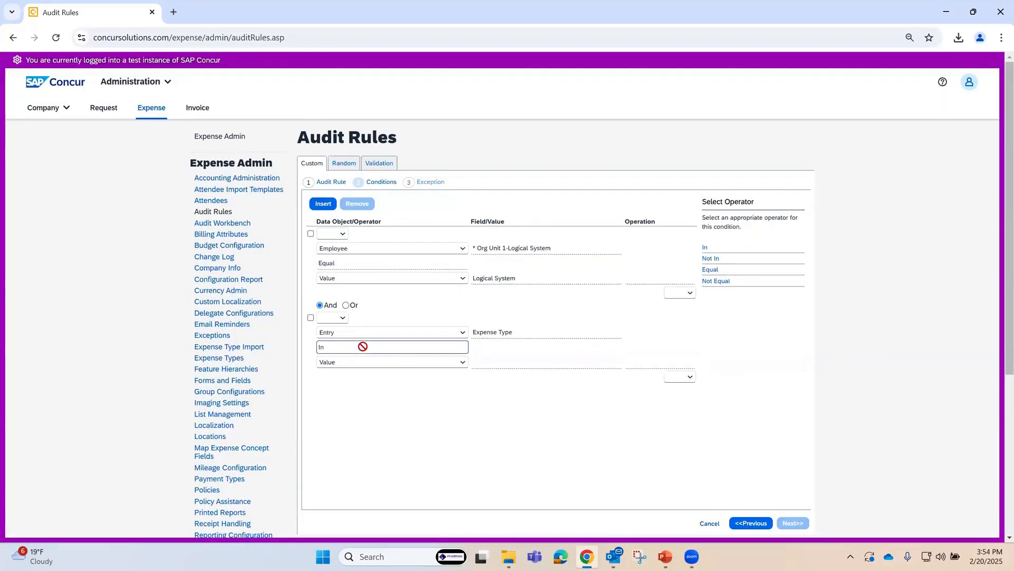
click(711, 270)
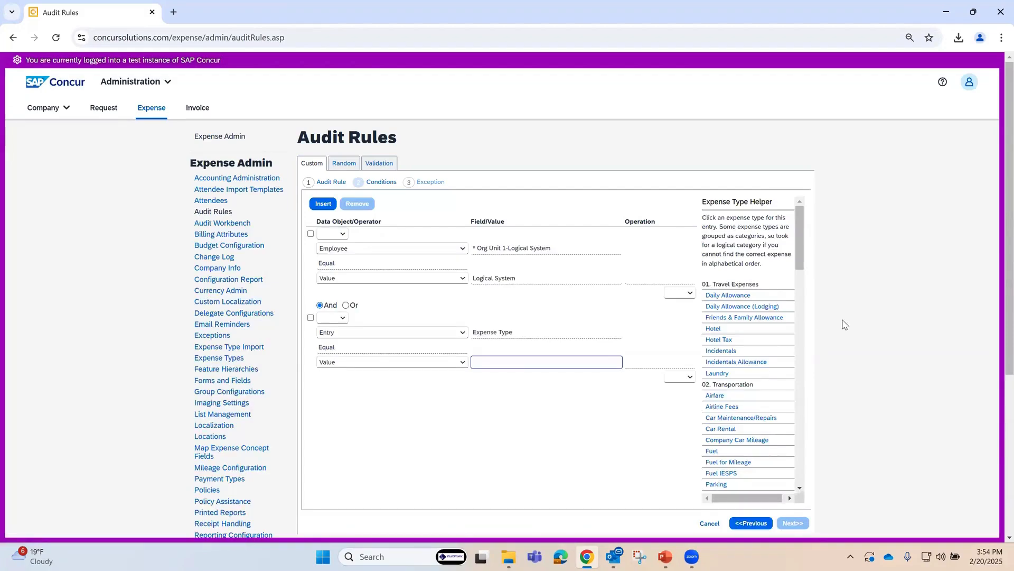
drag(799, 246, 815, 440)
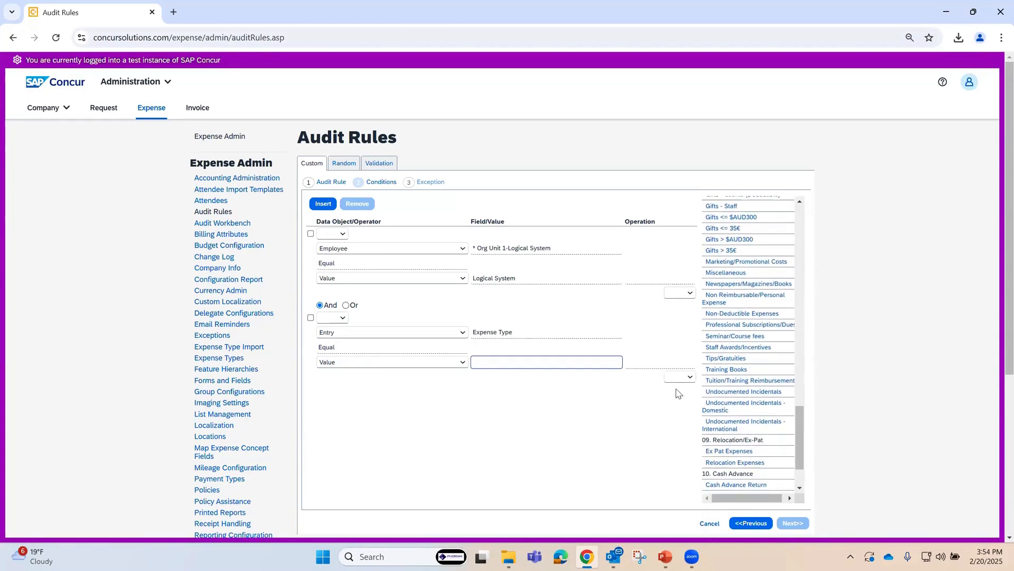
click(719, 371)
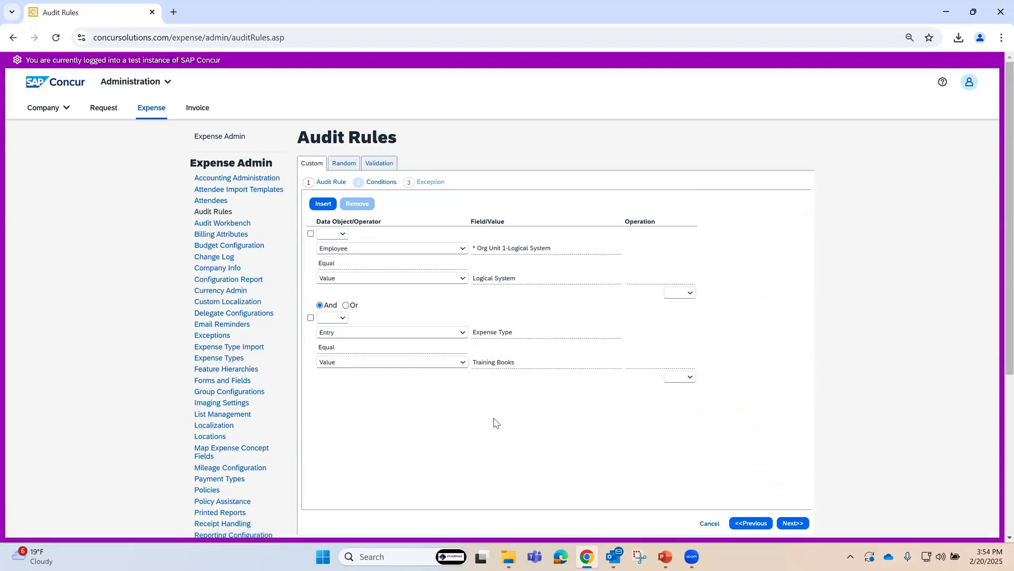
Step: Add a third condition joined with And that compares the Entry Amount using the Greater Than operator
click(324, 204)
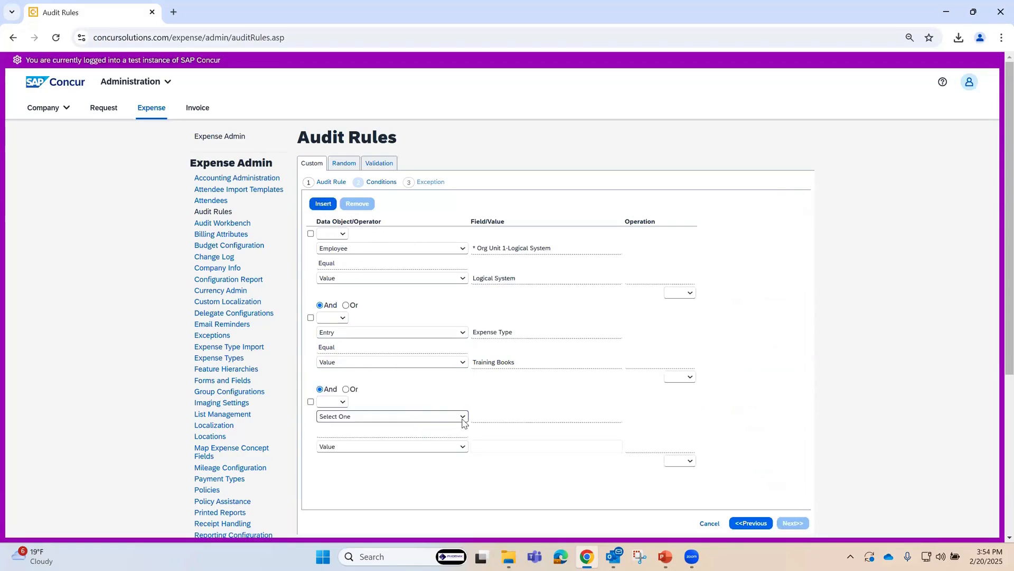
click(463, 417)
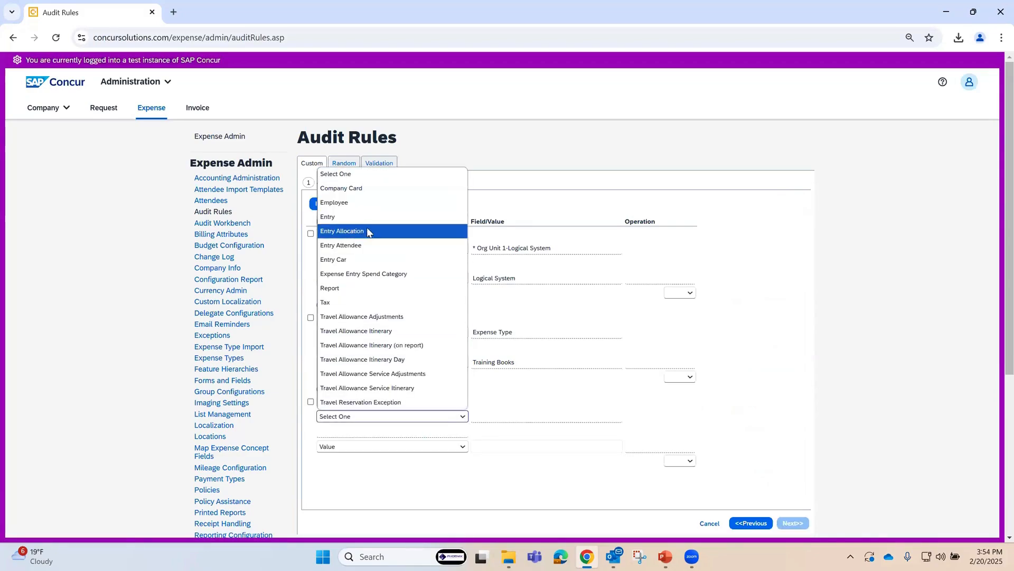
click(354, 223)
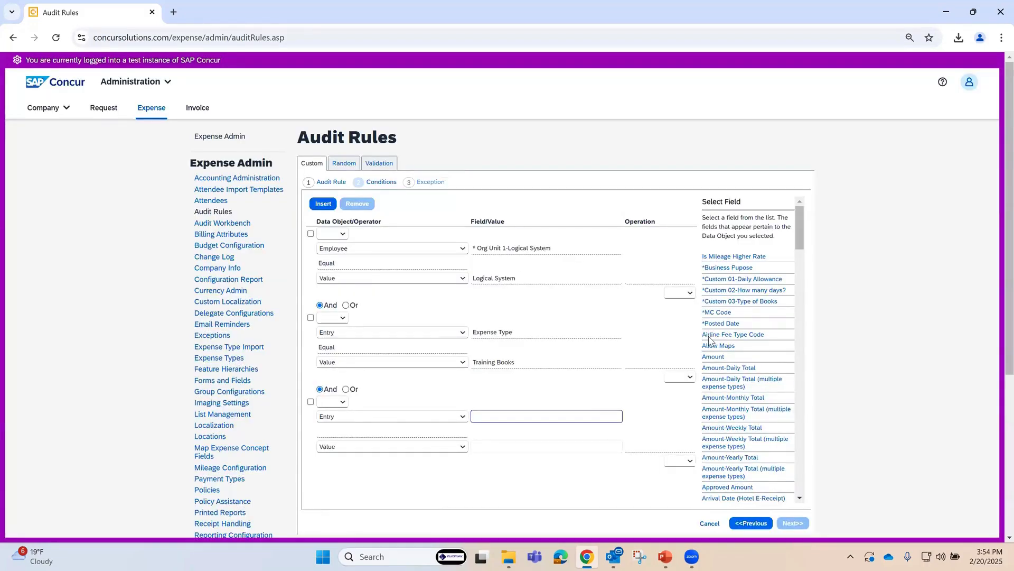
click(712, 357)
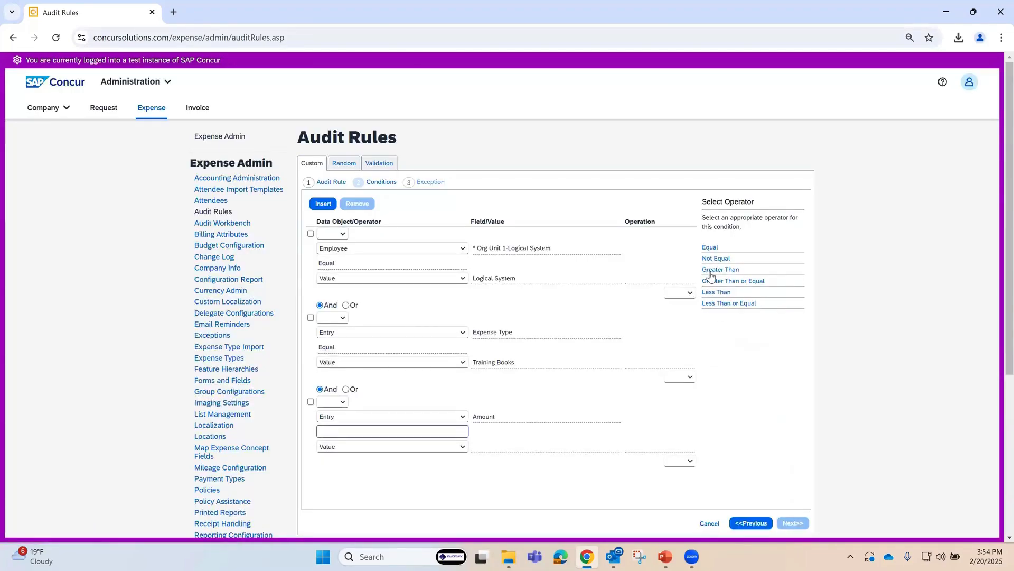
click(712, 270)
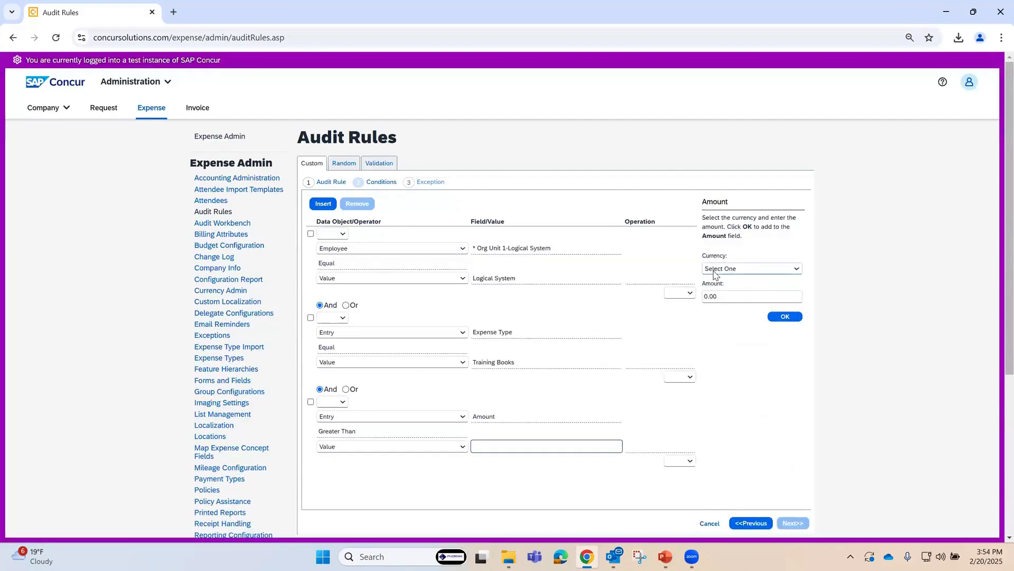
Step: Set the comparison value of the amount condition to 50 in US Dollar (USD)
click(799, 273)
drag(806, 357, 810, 523)
click(739, 518)
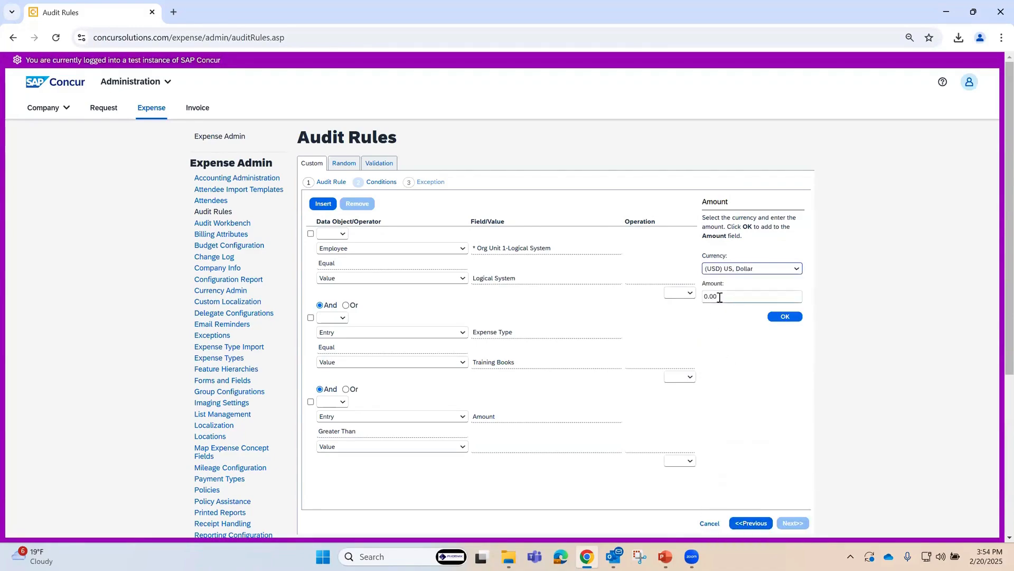
click(720, 297)
text(50)
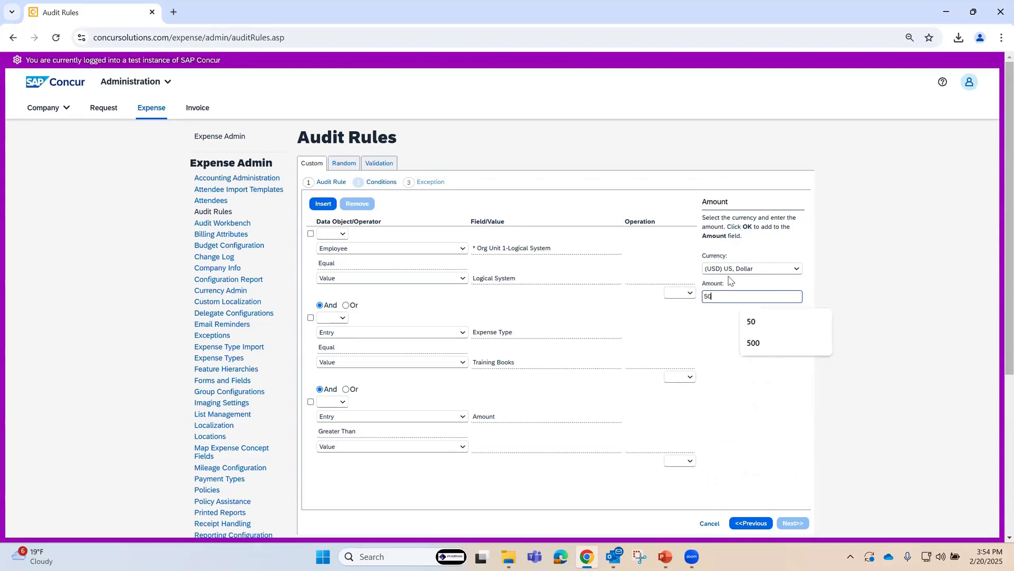
click(787, 334)
click(785, 316)
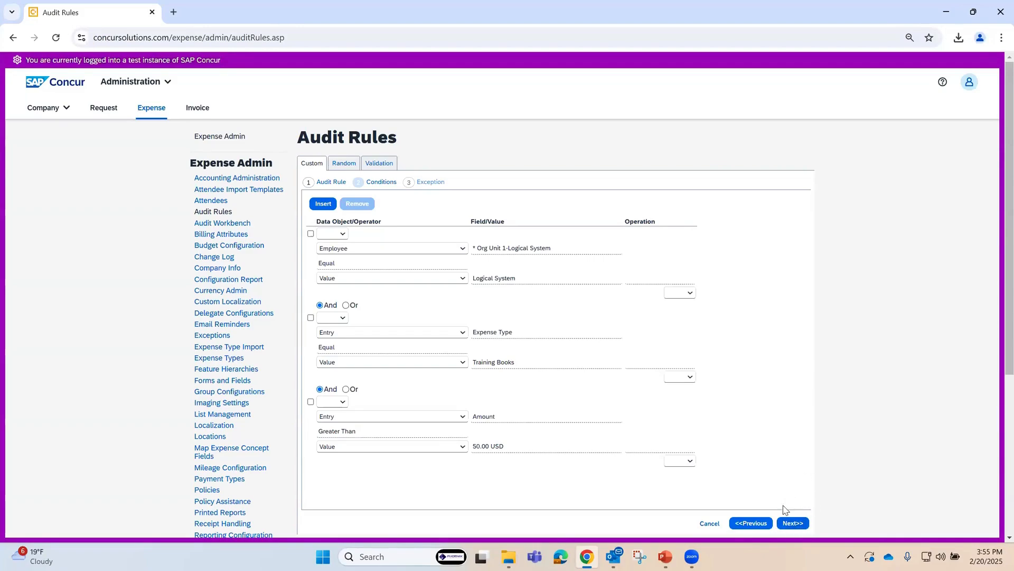
Step: Proceed to the rule's exception and start a new one with exception code EMPTRN50 and exception level 99
click(790, 525)
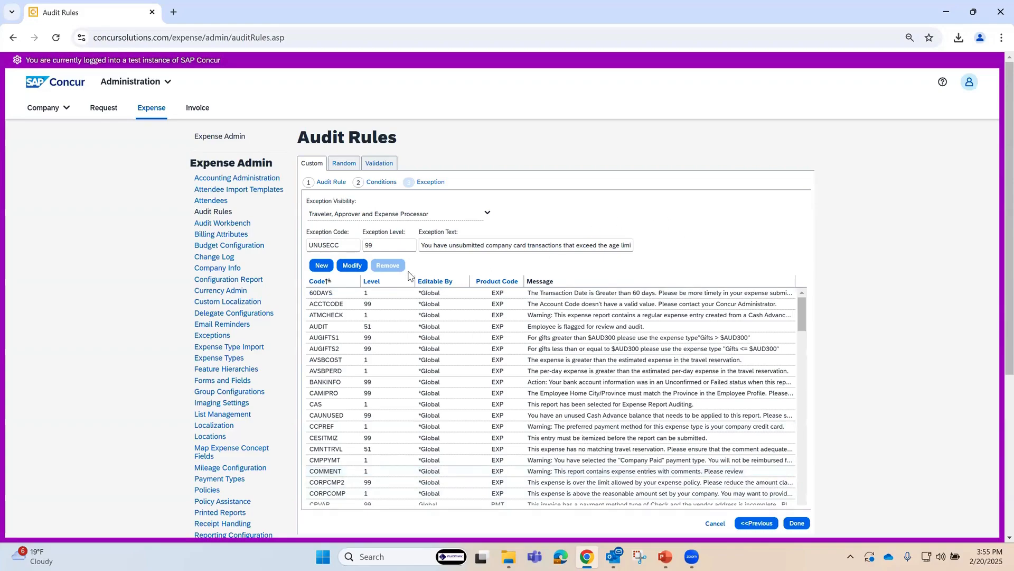
click(322, 266)
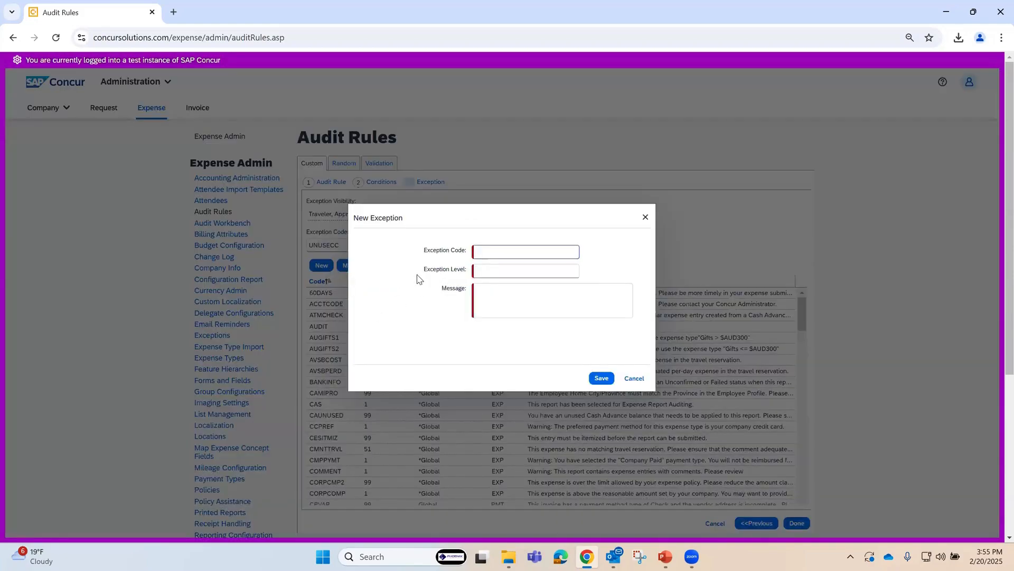
drag(425, 252, 465, 253)
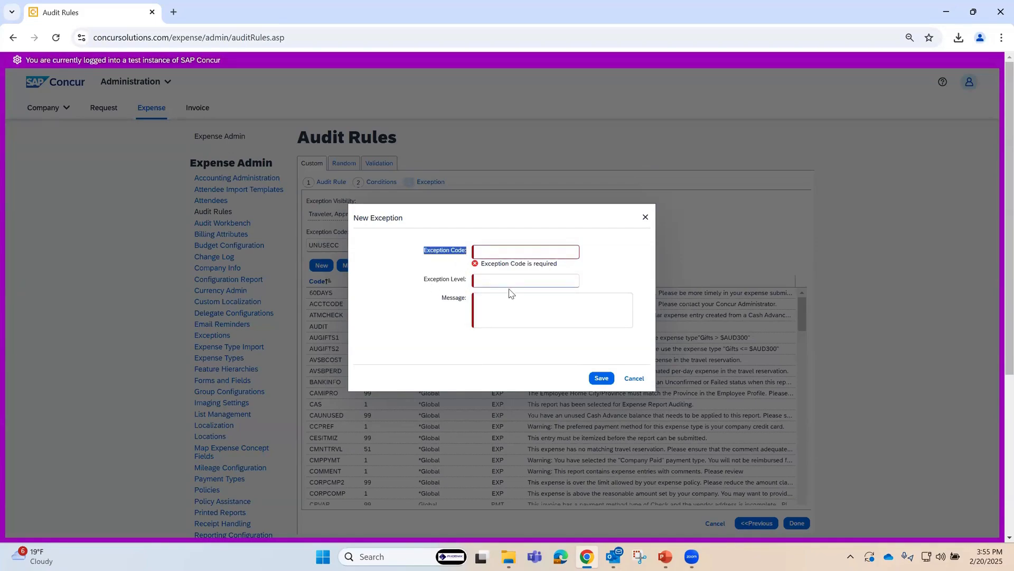
click(496, 255)
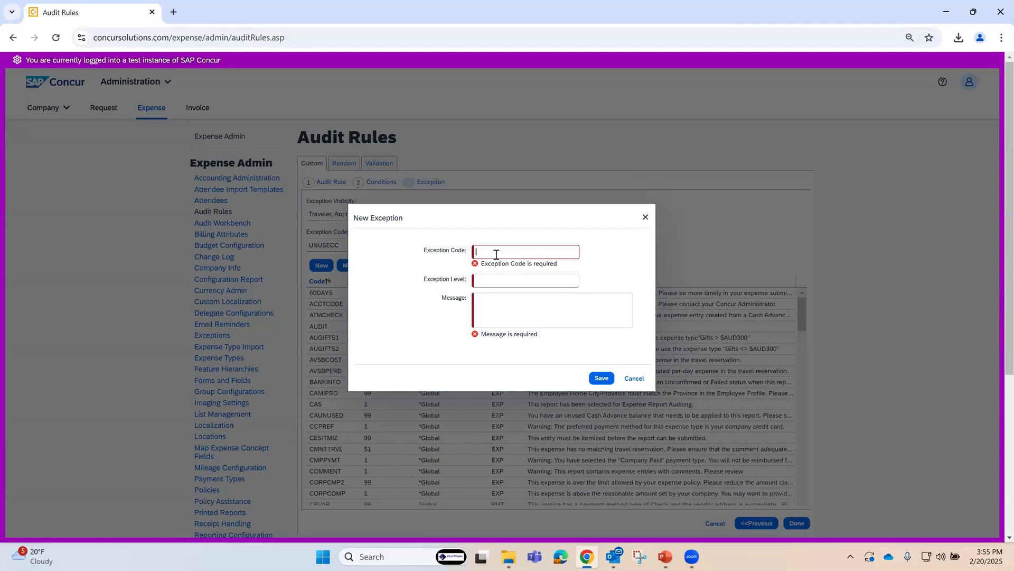
text(EMPTRN50)
key(Tab)
click(522, 247)
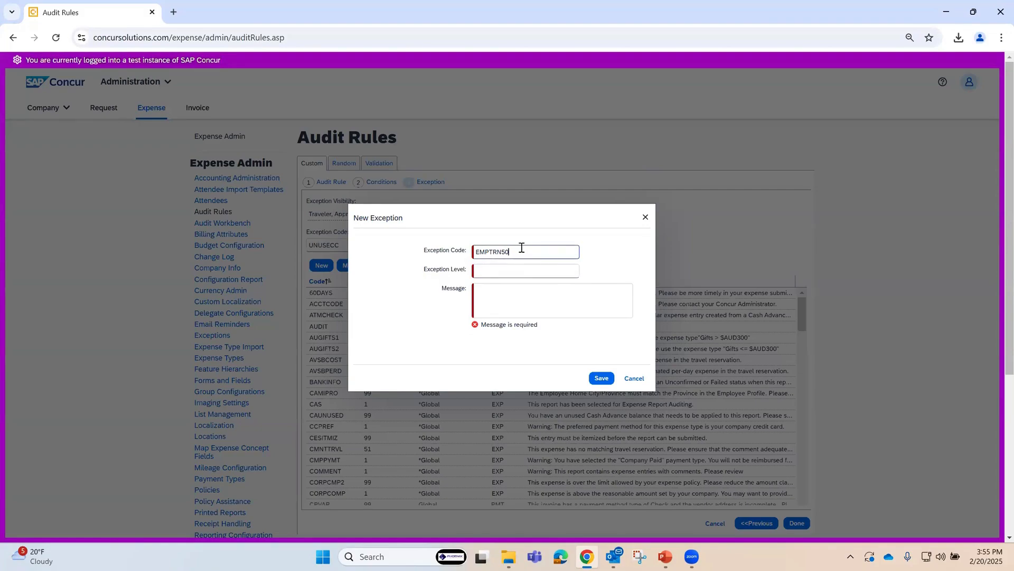
click(616, 259)
click(492, 270)
text(99)
click(385, 316)
Step: Enter the exception message "Policy does not allow Training Books over $50.00" and try to save the exception
click(496, 294)
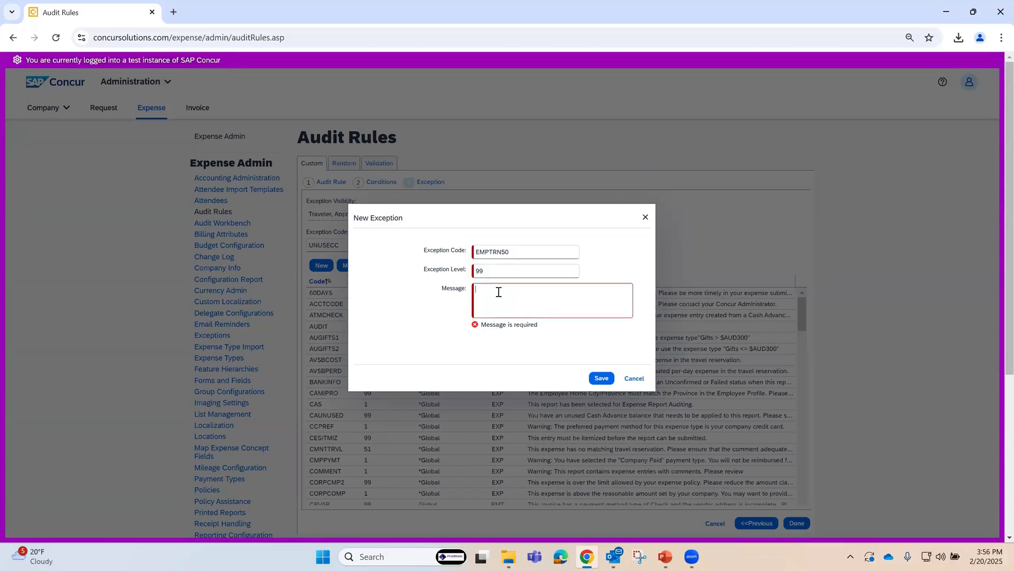
text(Policy does not allow Training )
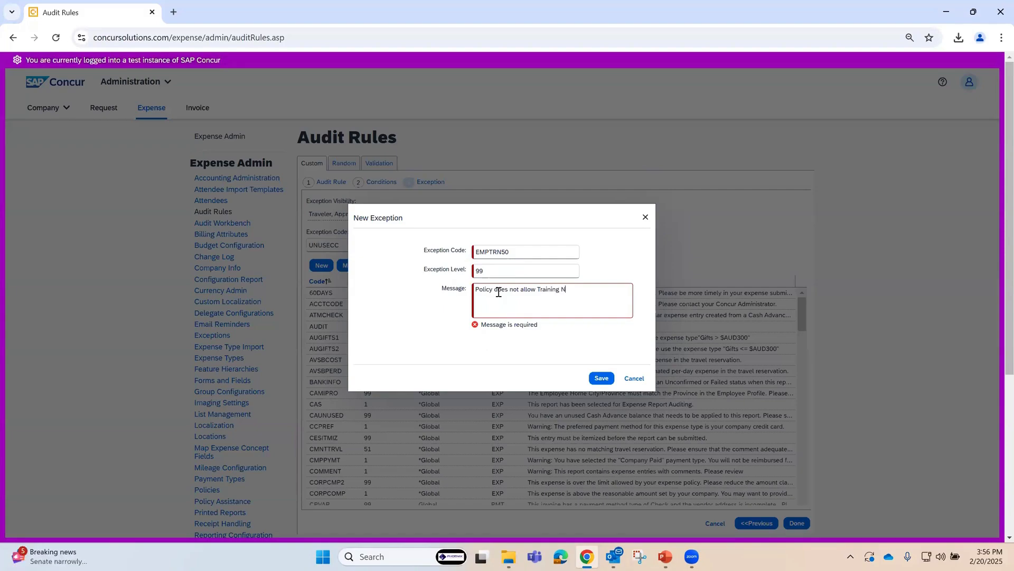
text(Books over $50.00)
click(444, 320)
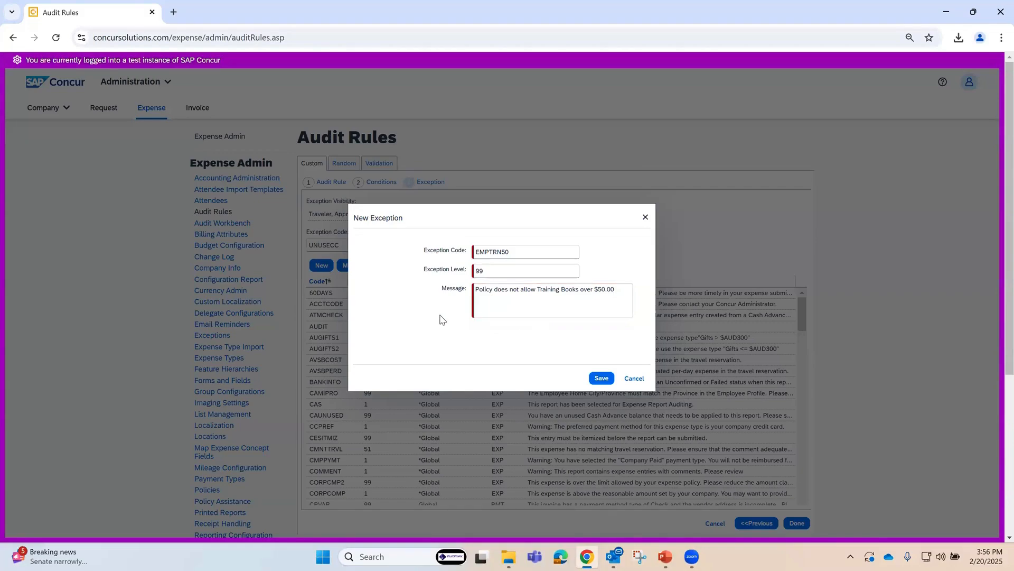
click(601, 379)
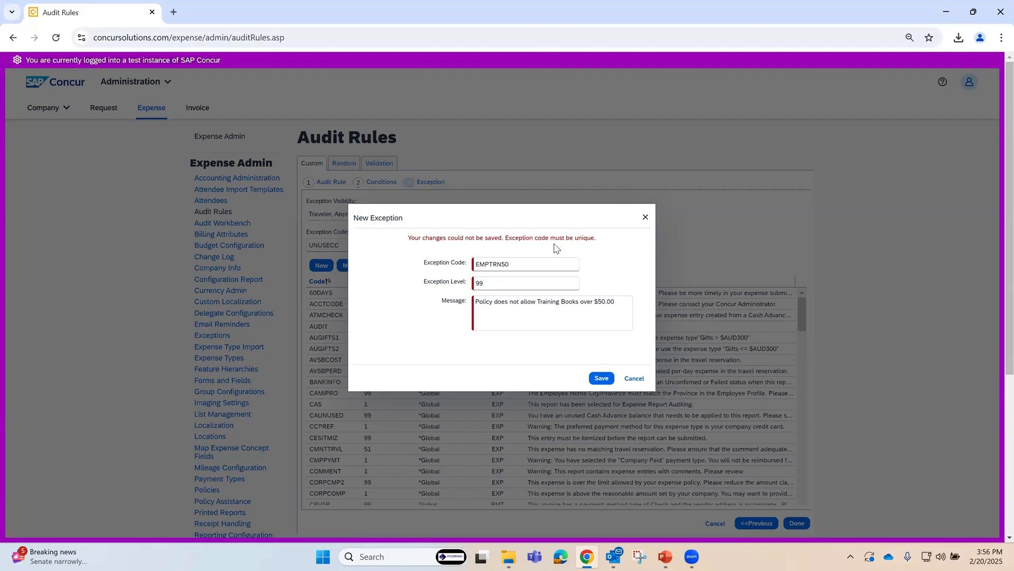
Step: Change the exception code to EMPTRN, save the exception, and finish the audit rule
click(522, 264)
key(Right)
key(BackSpace)
text(N)
key(Delete)
key(Delete)
click(626, 262)
click(598, 380)
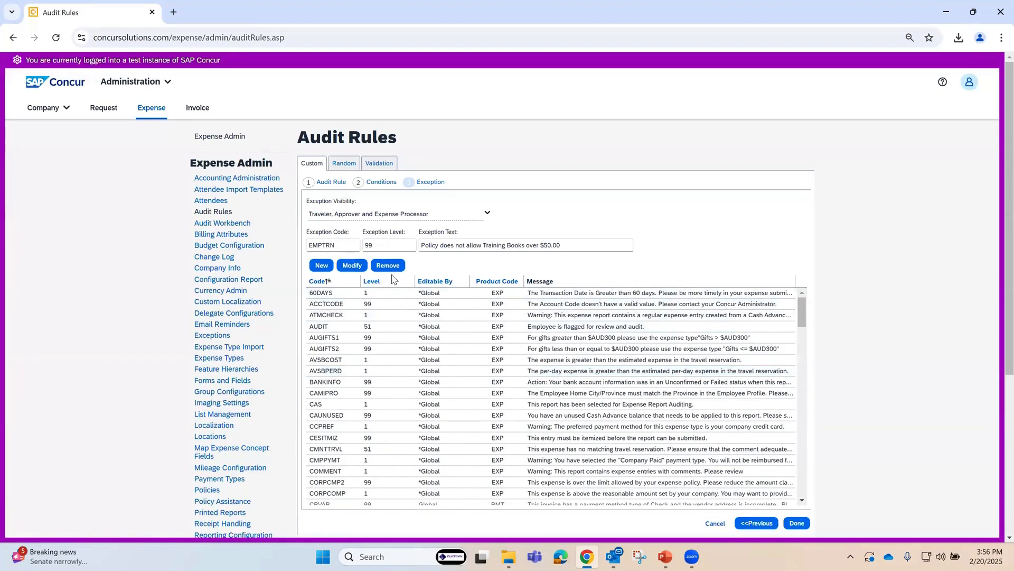
click(797, 523)
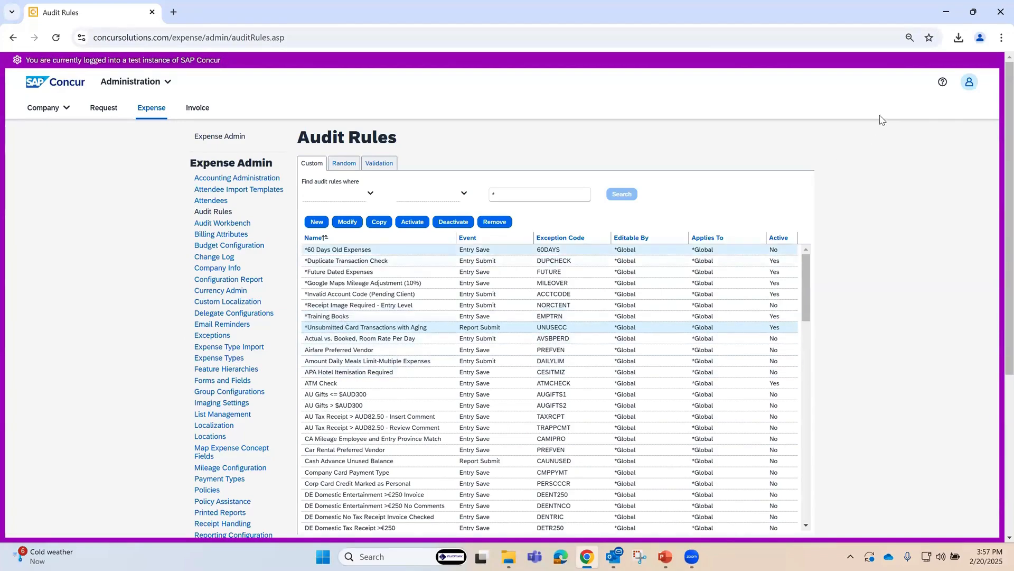
Step: Switch to acting as an administrator proxy for the second employee among the most recent users
click(969, 82)
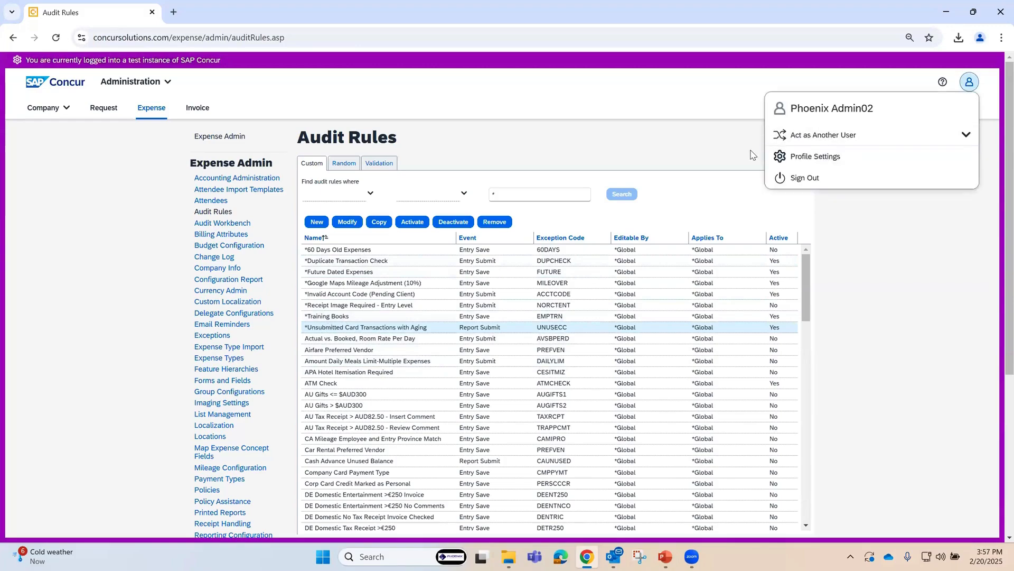
click(824, 141)
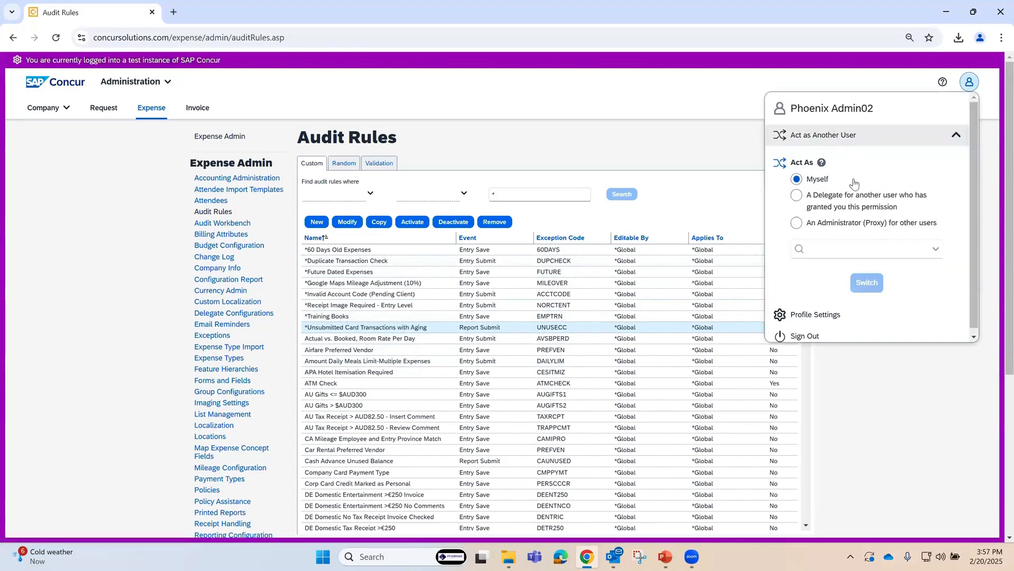
click(797, 223)
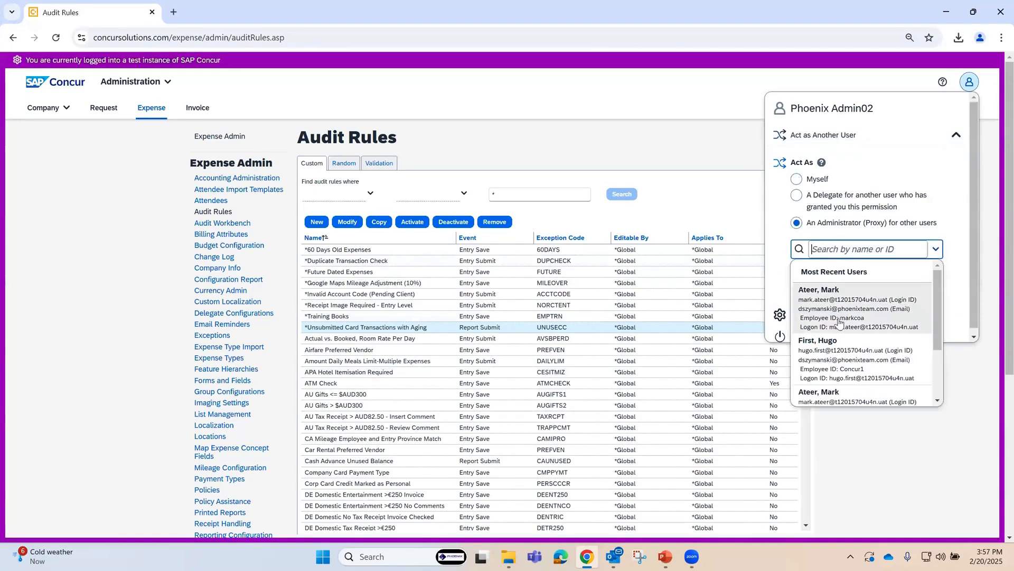
click(829, 351)
click(870, 283)
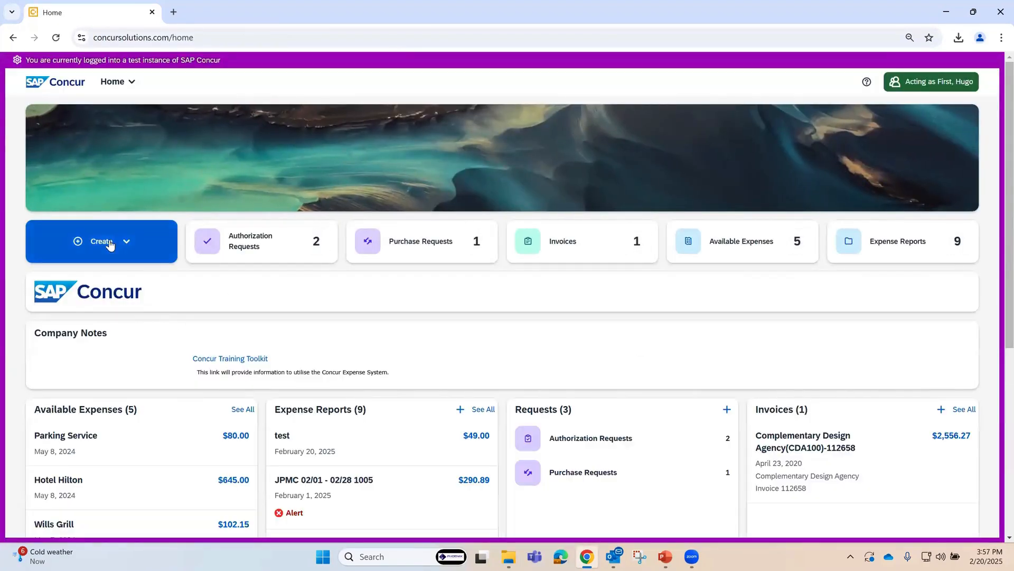
Step: Create a new expense report named Test with Billable set to No and no travel allowance required
click(109, 244)
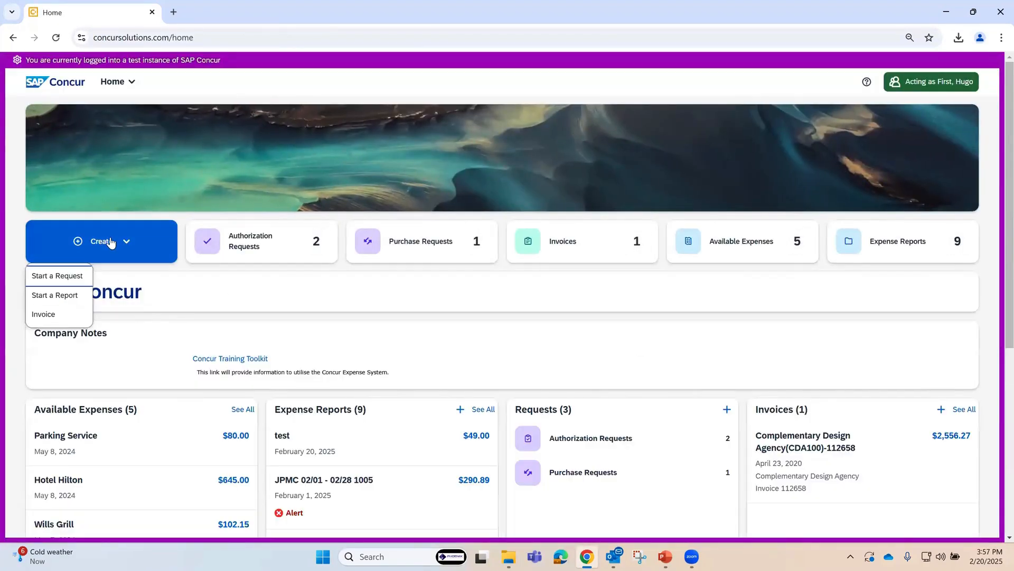
click(72, 298)
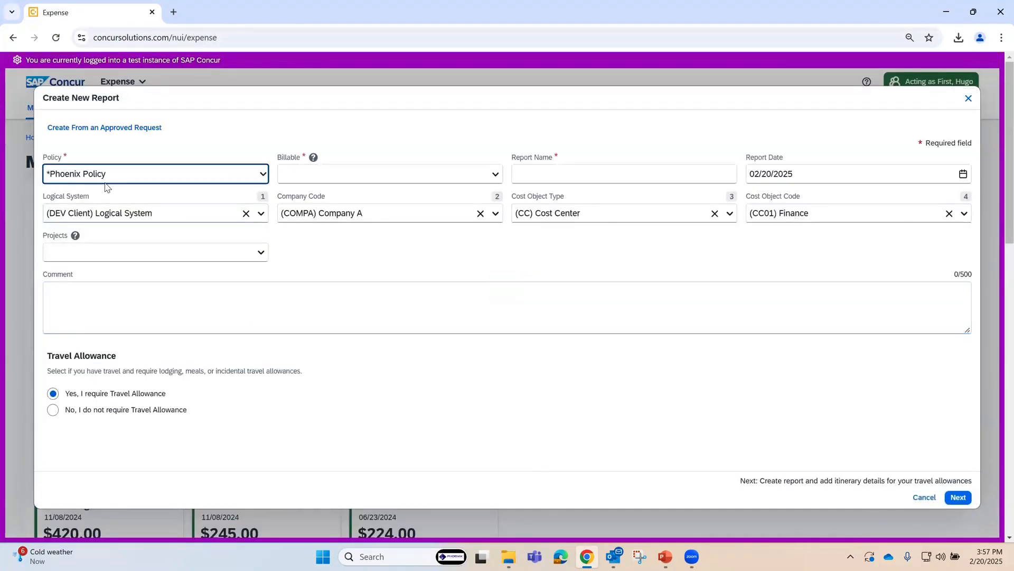
click(499, 176)
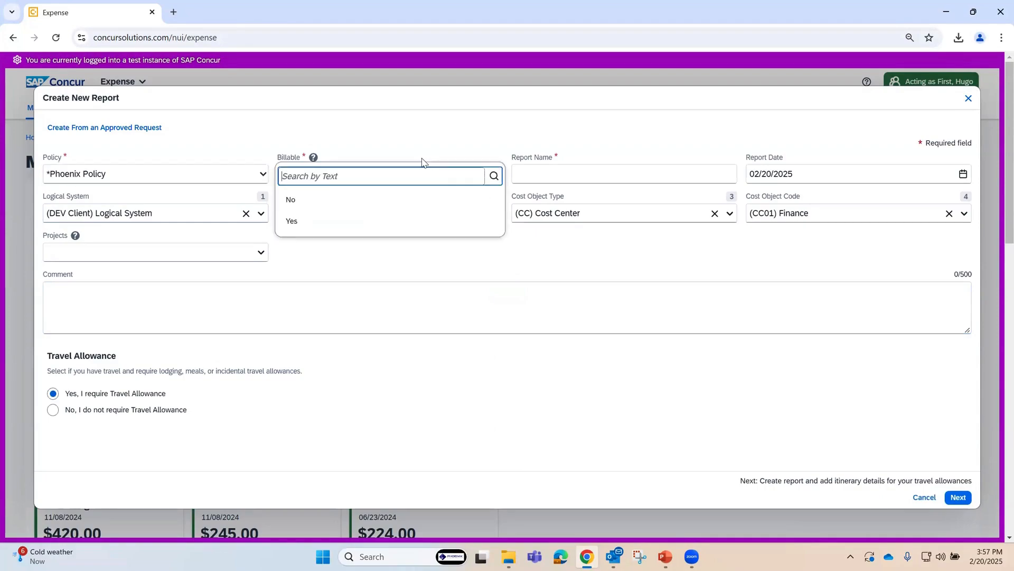
click(308, 200)
click(564, 173)
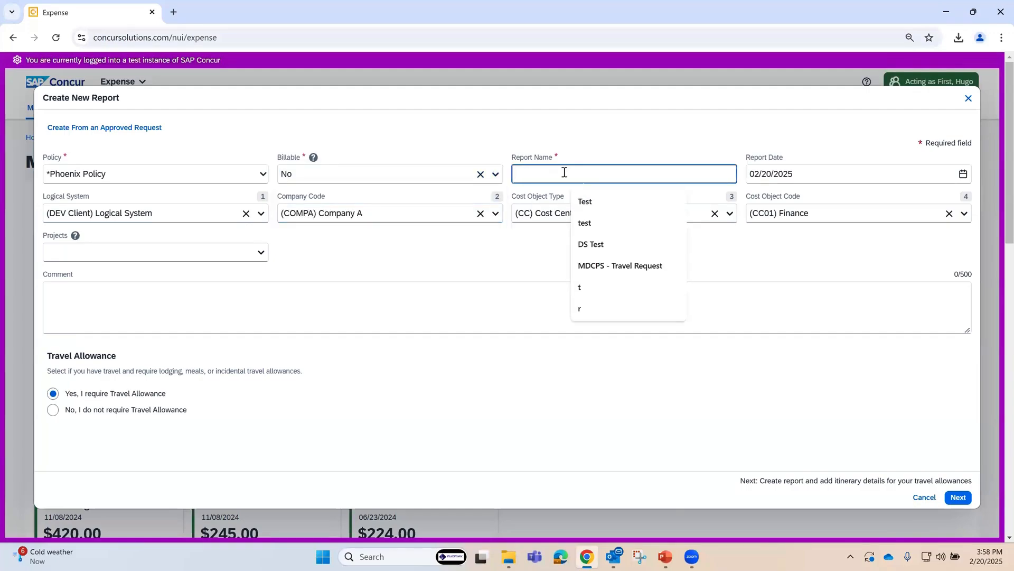
text(Test)
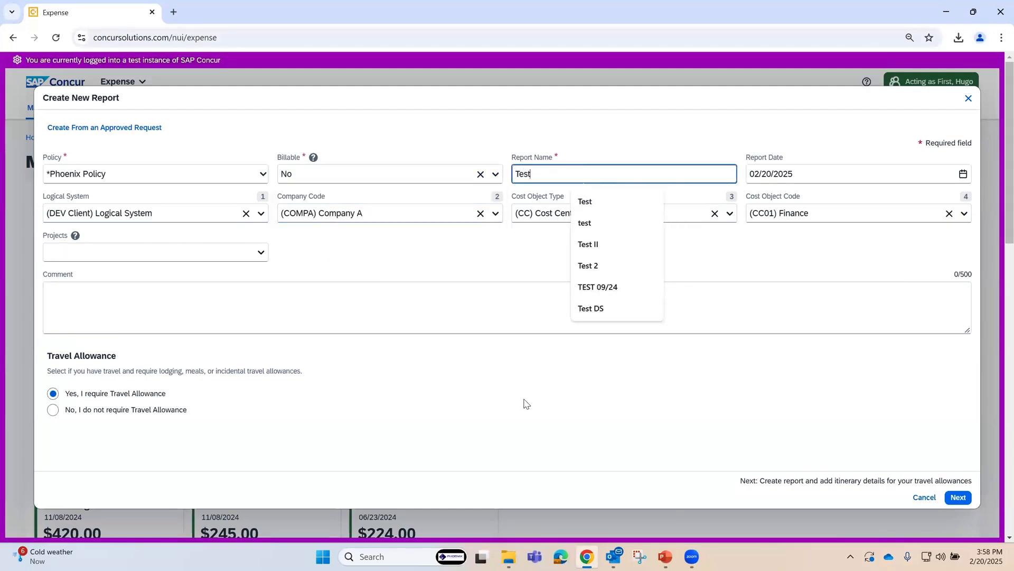
click(524, 403)
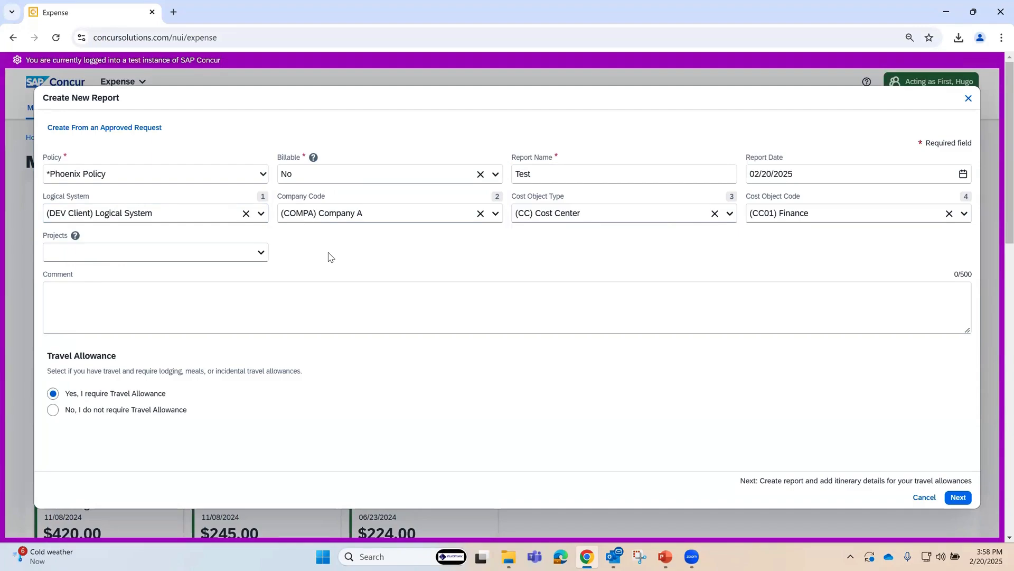
click(54, 411)
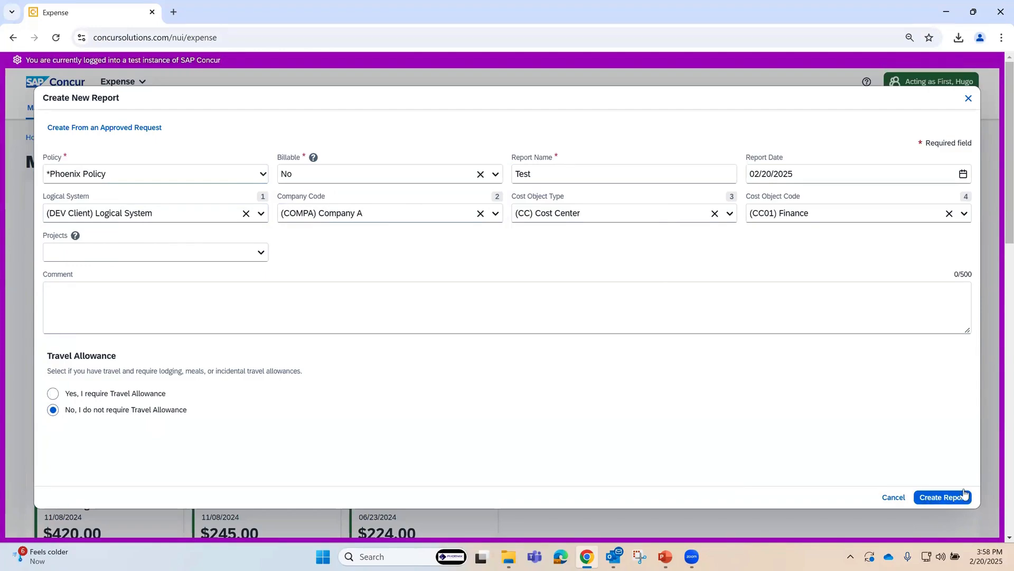
click(946, 498)
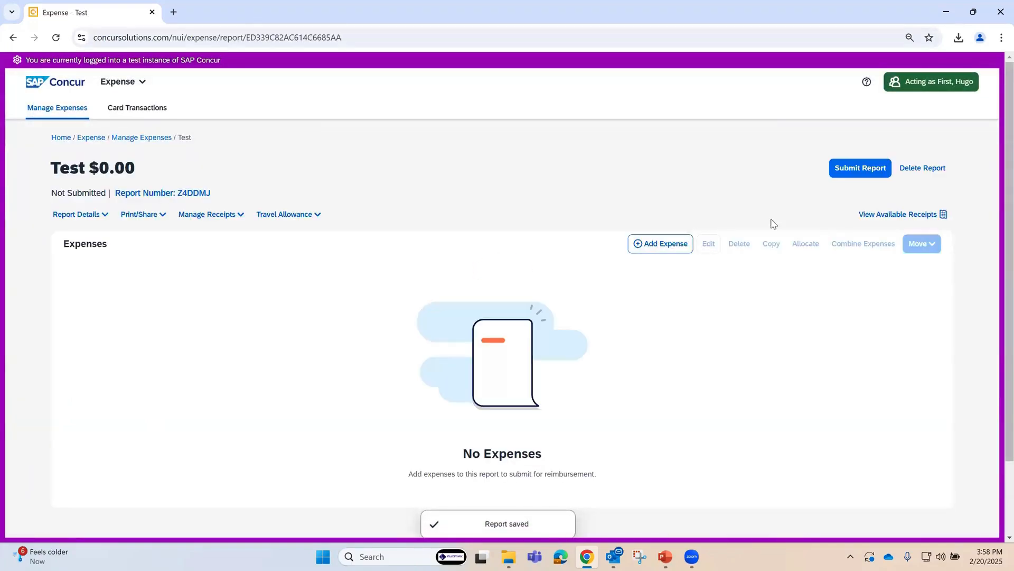
Step: Start a new expense of the Training Books type in the Test report
click(662, 245)
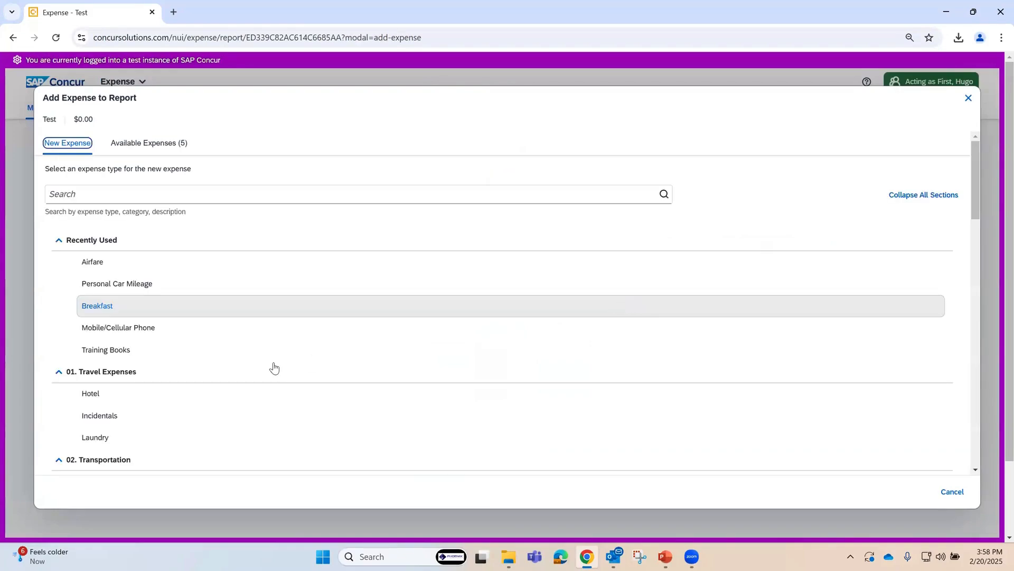
scroll(123, 390, down, 15)
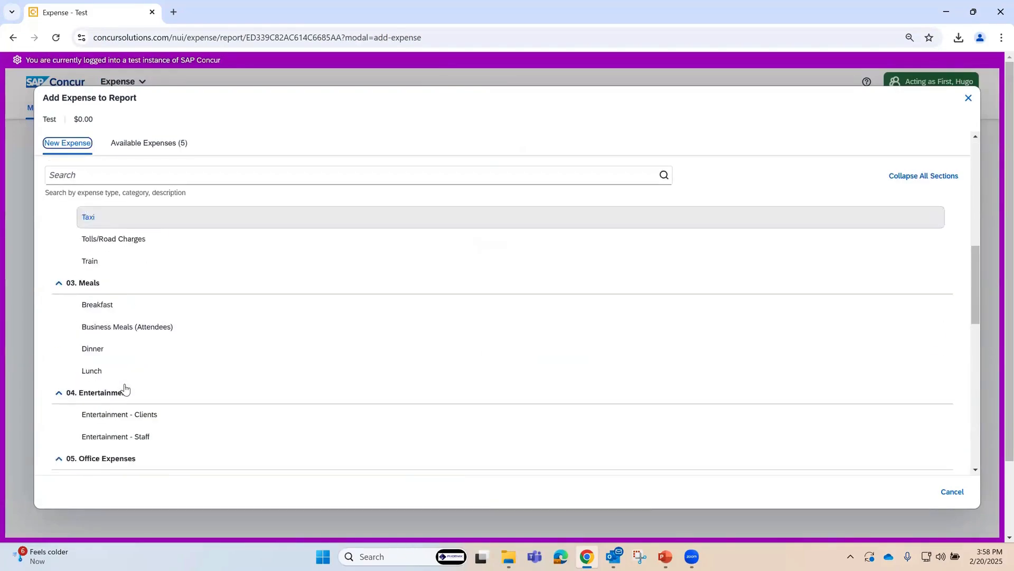
scroll(125, 390, down, 6)
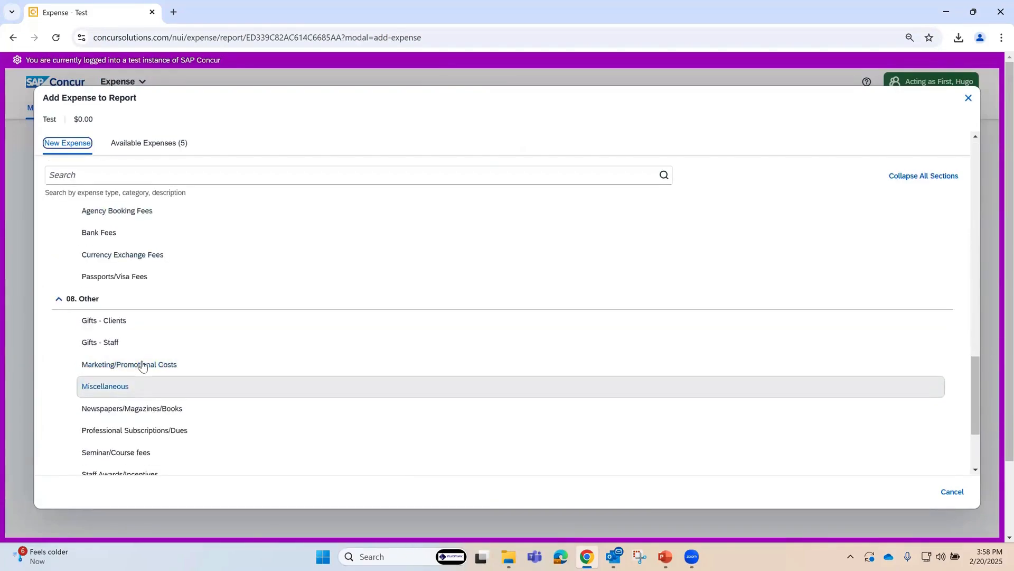
click(117, 400)
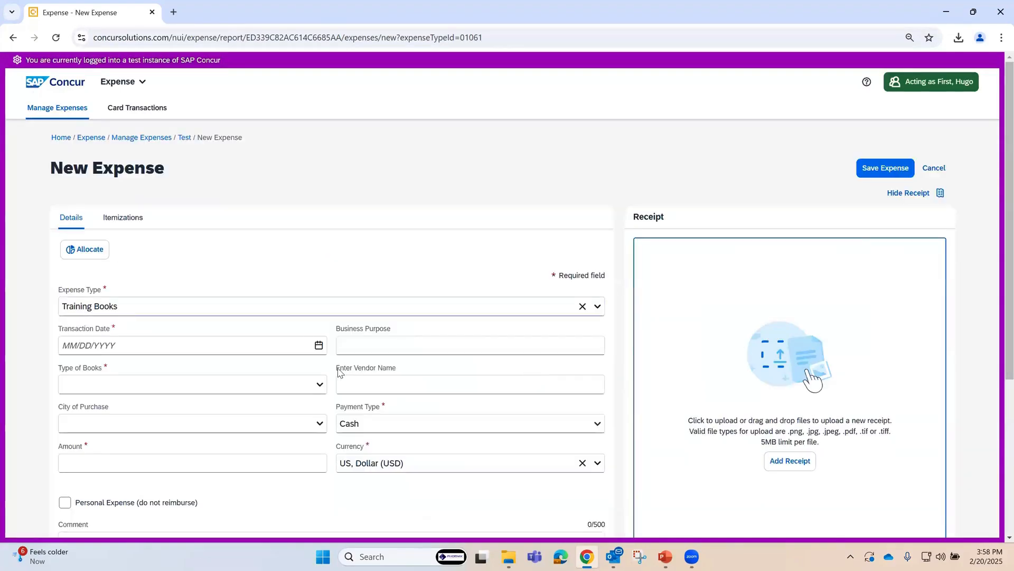
Step: Set the new expense's transaction date to 02/20/2025 and its type of books to Execution Book
click(318, 345)
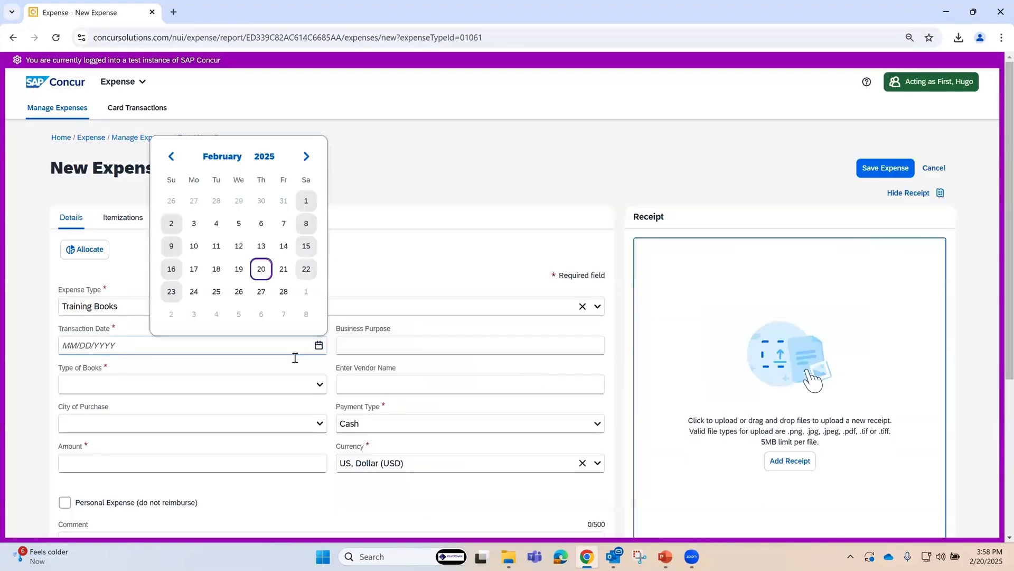
click(261, 268)
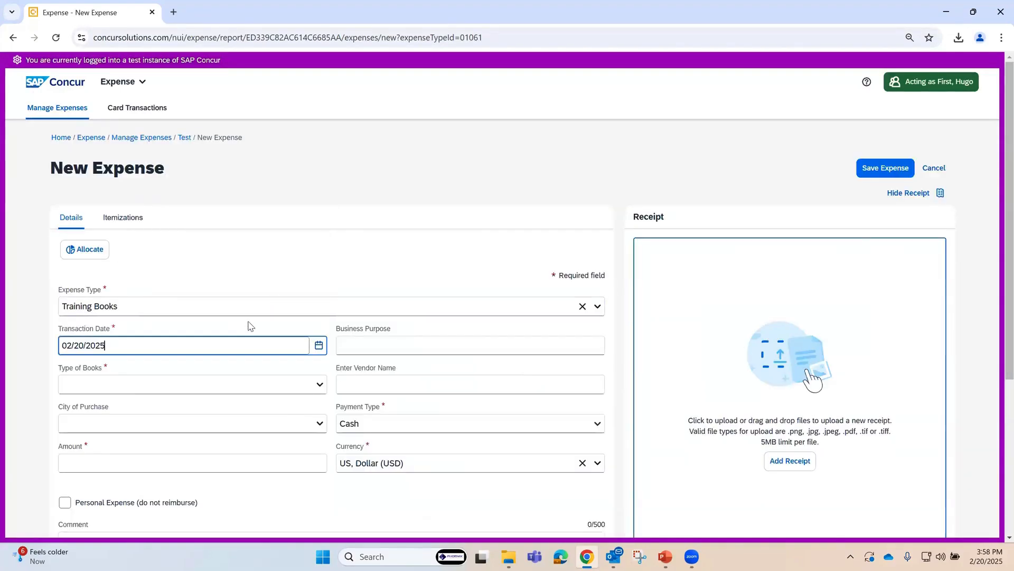
click(320, 387)
click(119, 437)
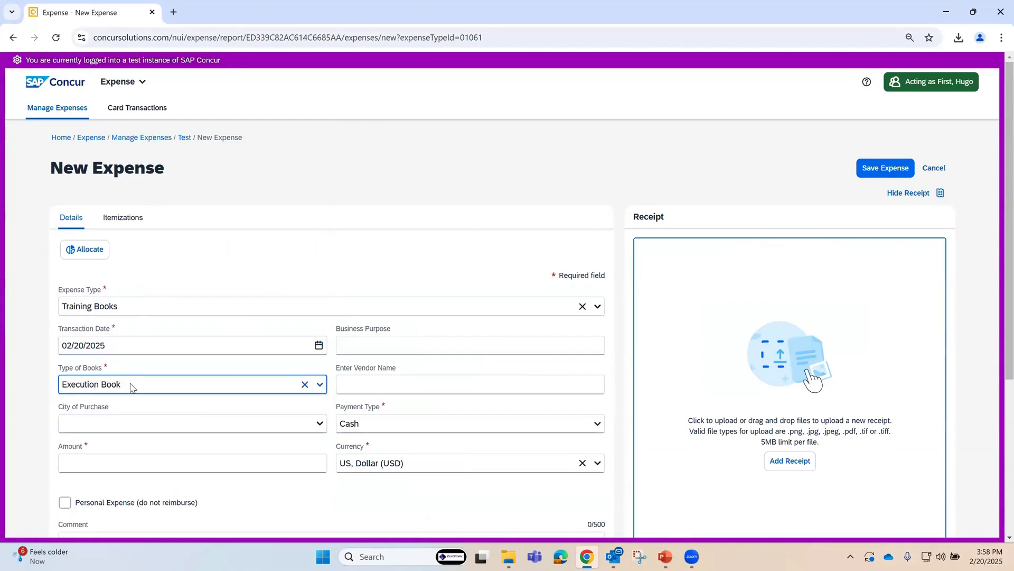
Step: Save the Training Books expense with an amount of 54.00 USD and expand the report's alerts
scroll(159, 422, down, 1)
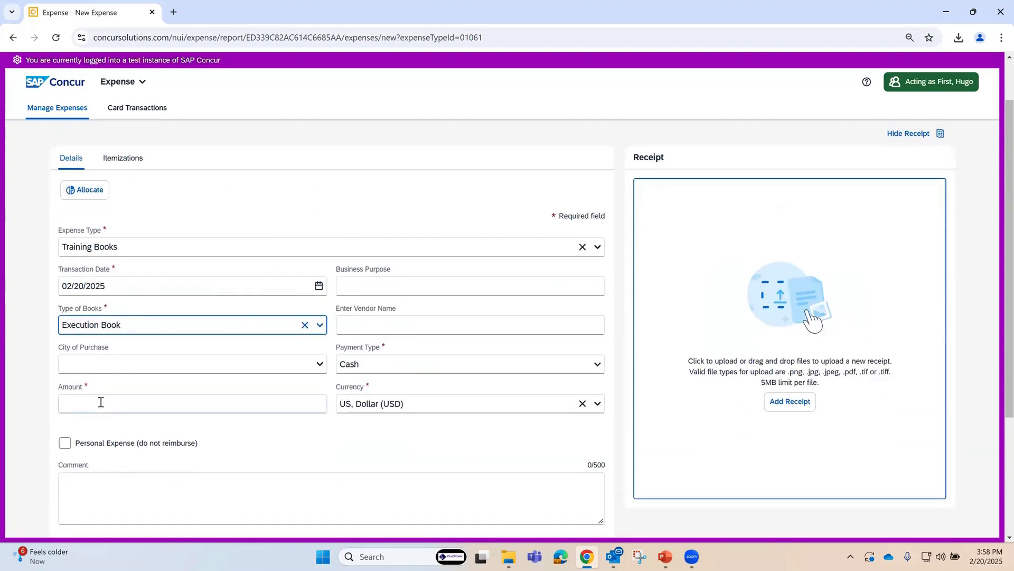
click(102, 402)
text(54)
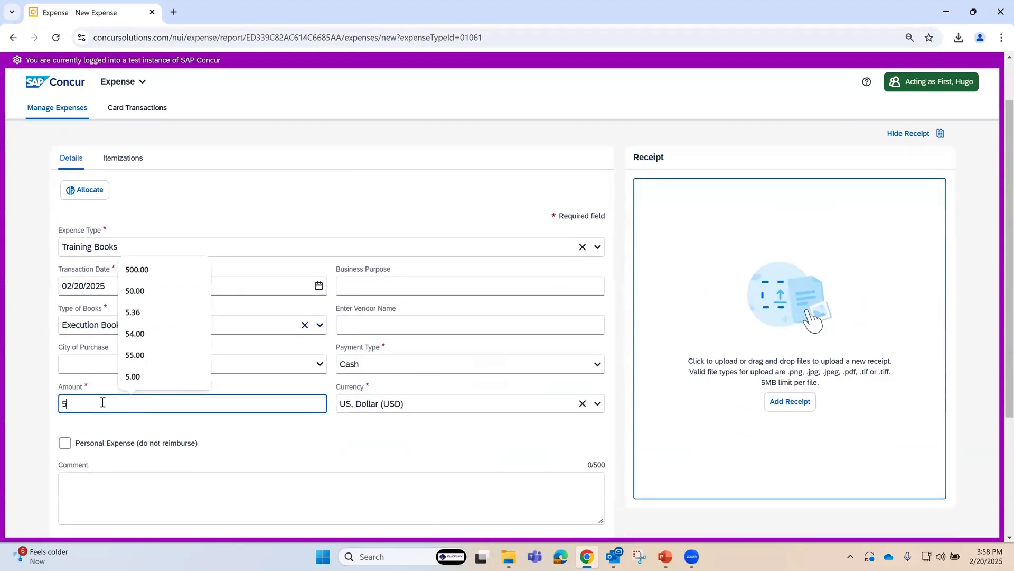
click(280, 432)
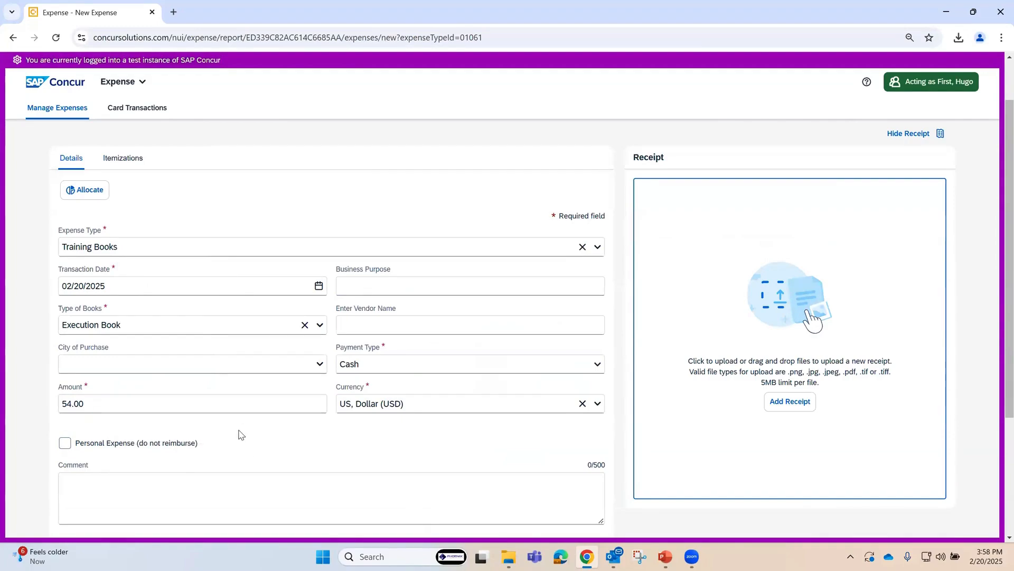
scroll(238, 431, down, 3)
scroll(219, 446, down, 1)
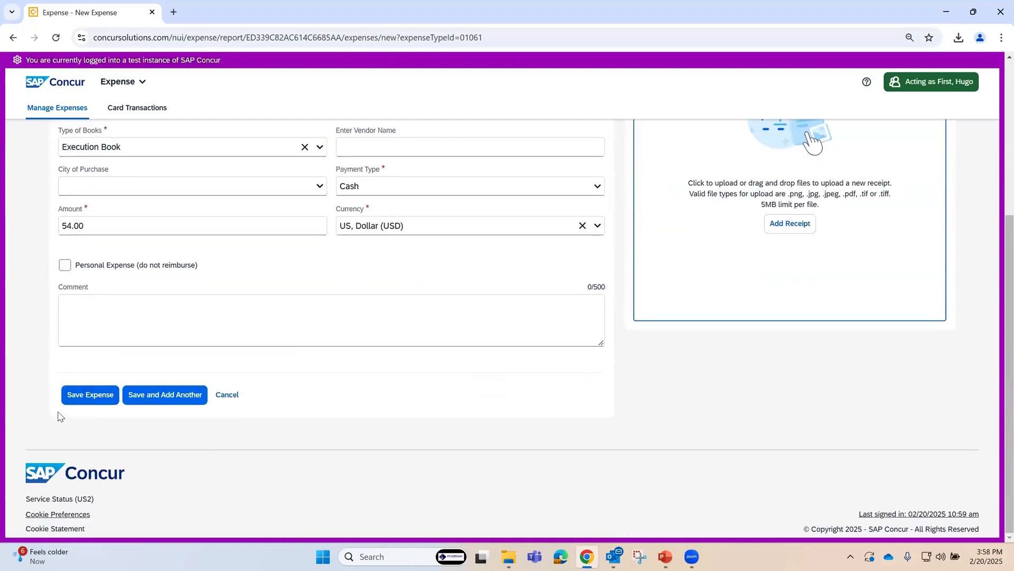
click(90, 396)
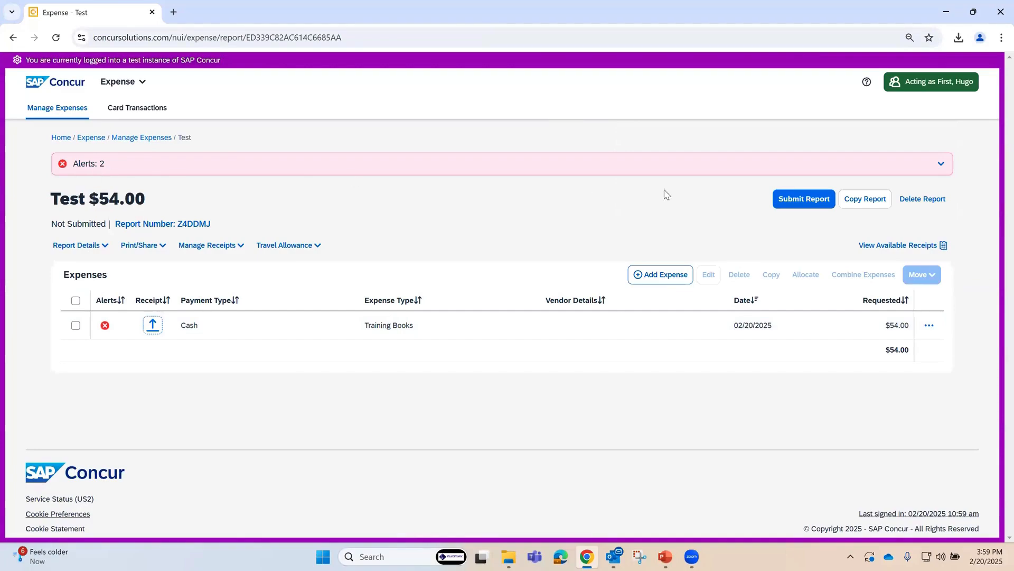
click(941, 164)
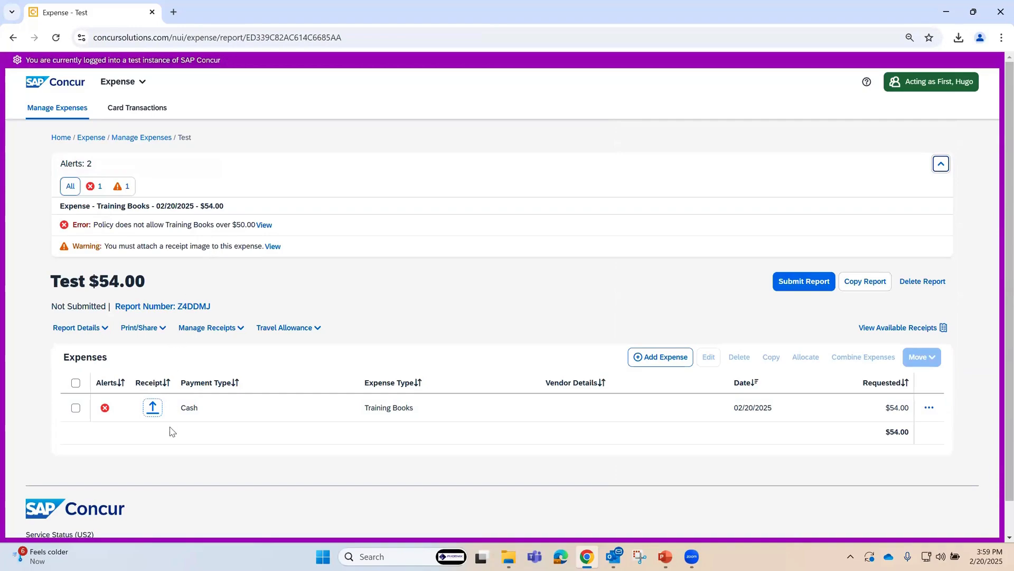
Step: Change the saved Training Books expense's amount to 45.00, save it, and expand the report's alerts again
click(278, 410)
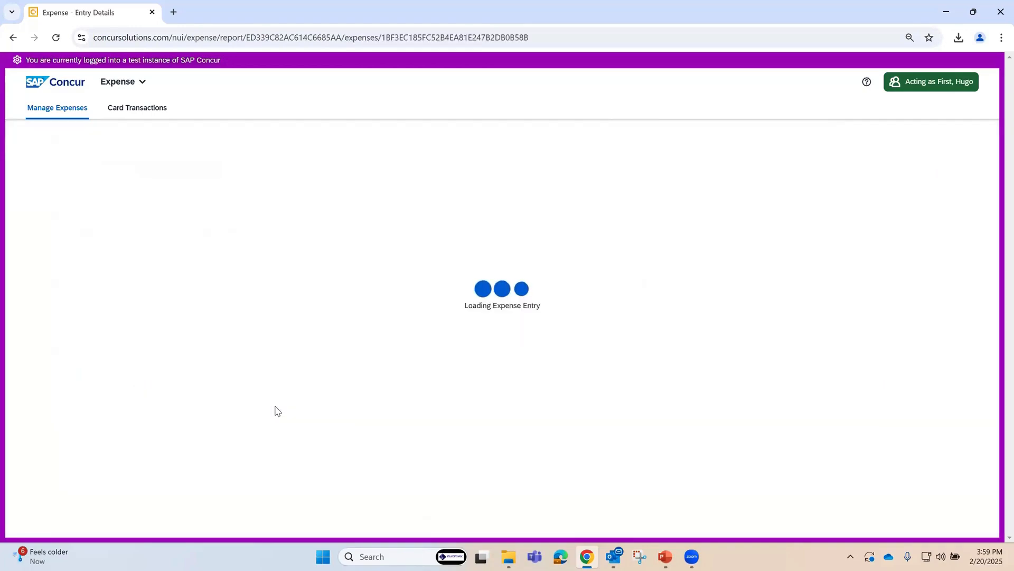
scroll(250, 463, down, 2)
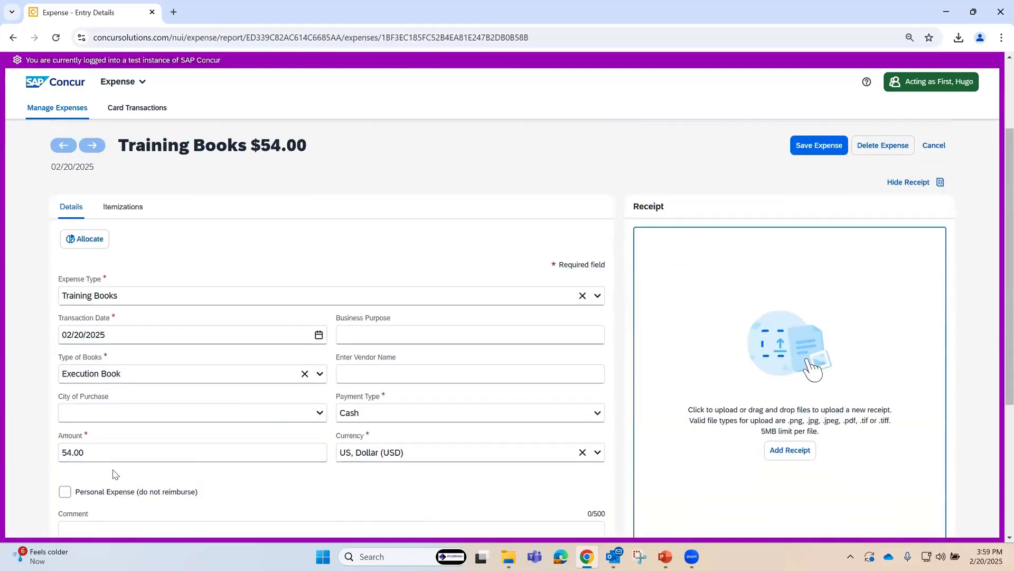
click(98, 453)
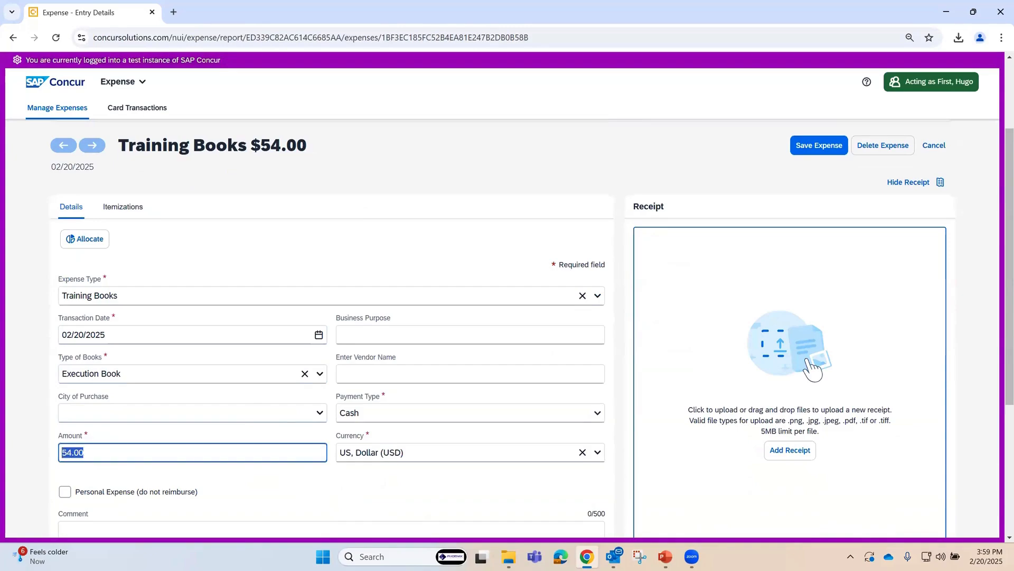
text(45)
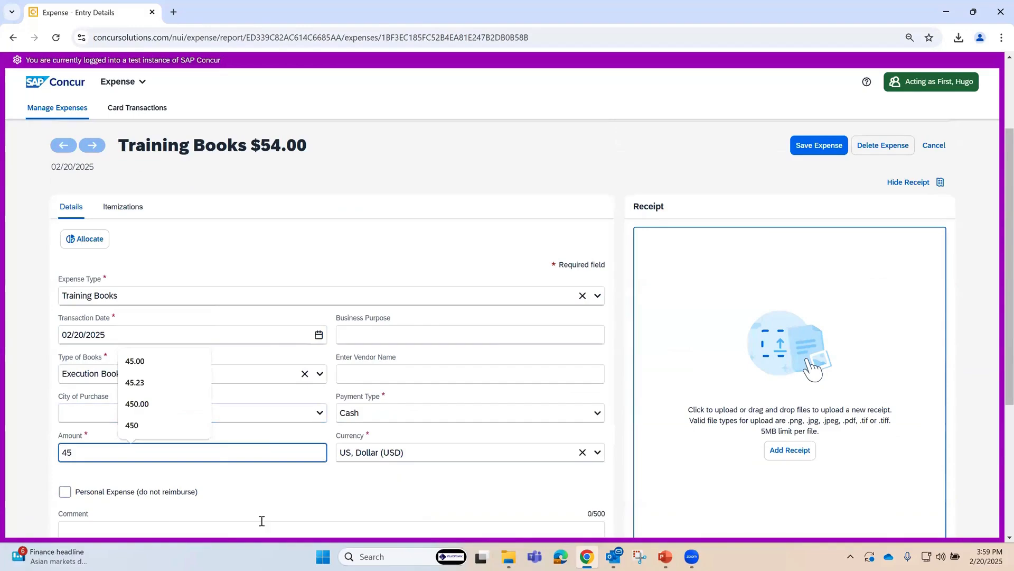
click(250, 481)
scroll(250, 481, down, 3)
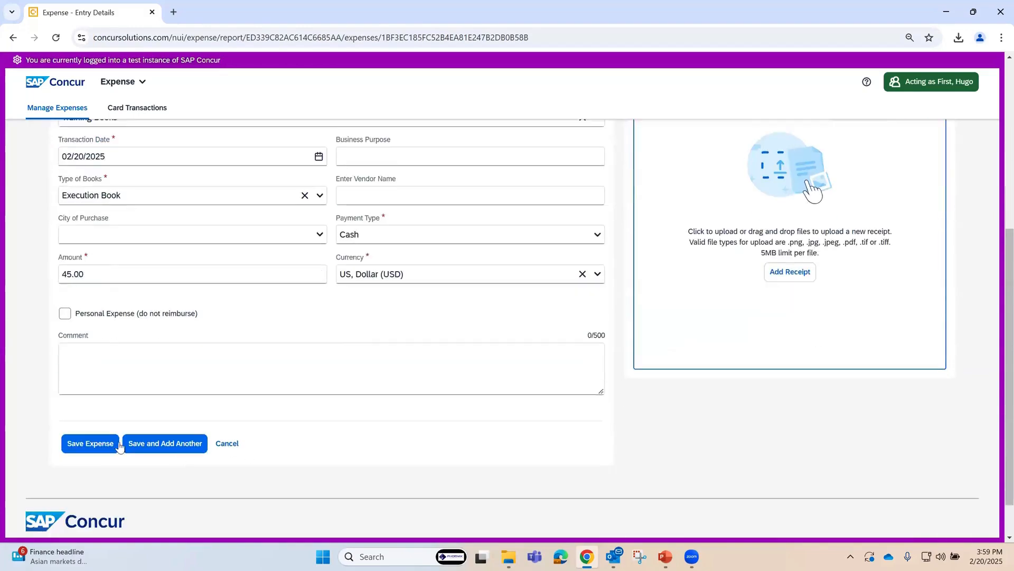
click(89, 443)
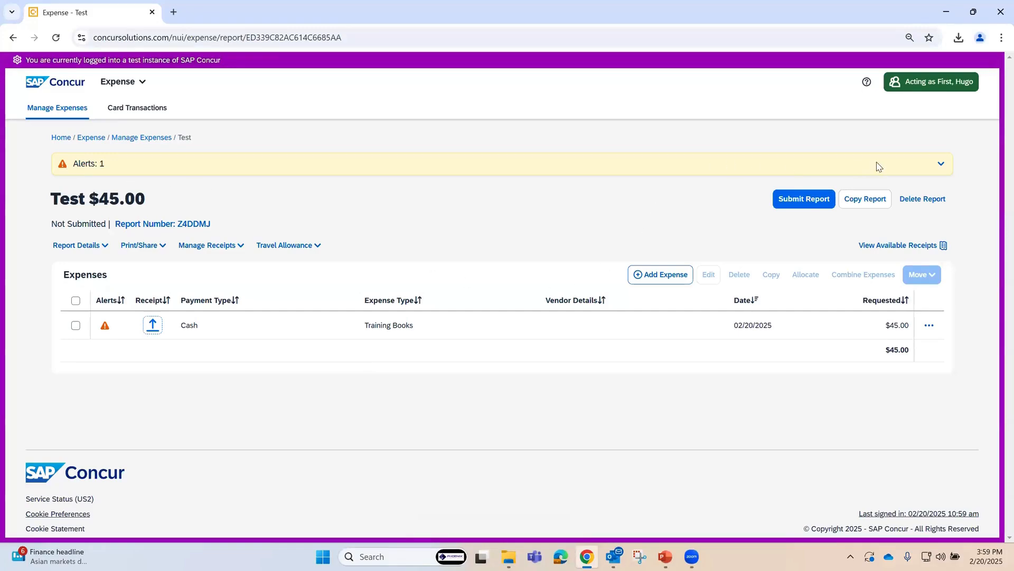
click(941, 166)
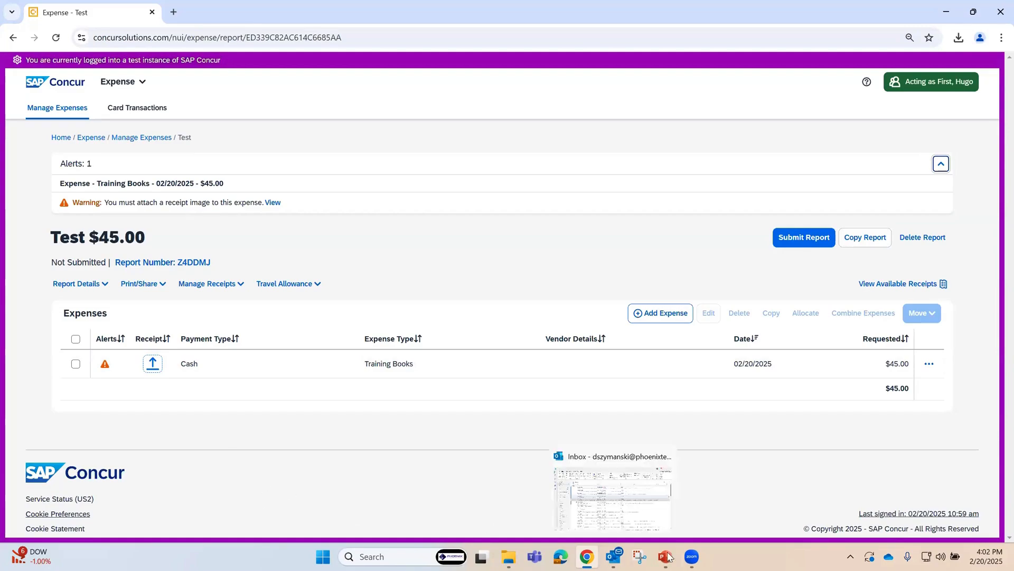
Step: Switch to the Company Admin slide show in PowerPoint and advance from the Questions slide to the closing Thank You slide
mouse_move(666, 556)
click(655, 516)
click(382, 336)
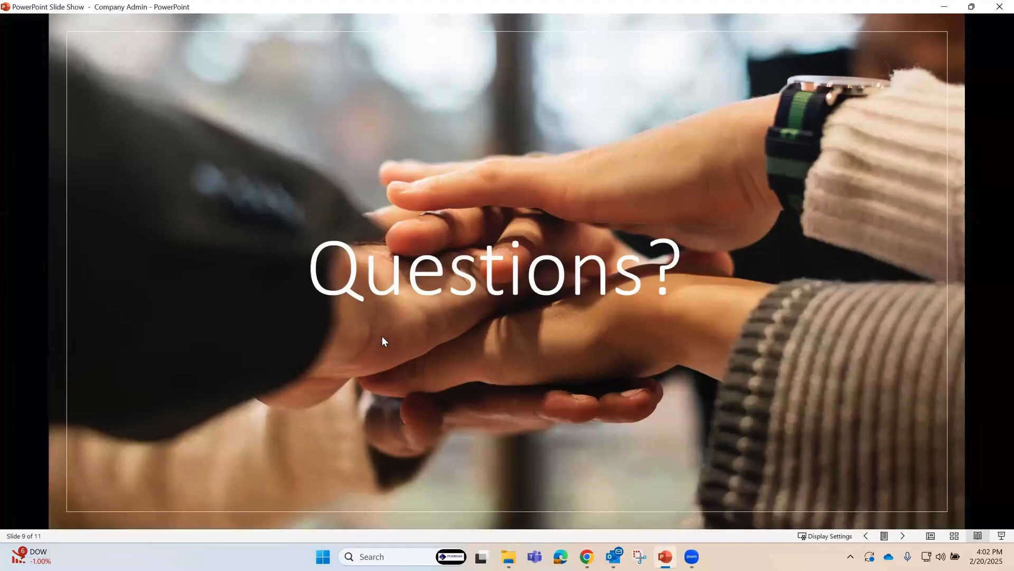
click(373, 365)
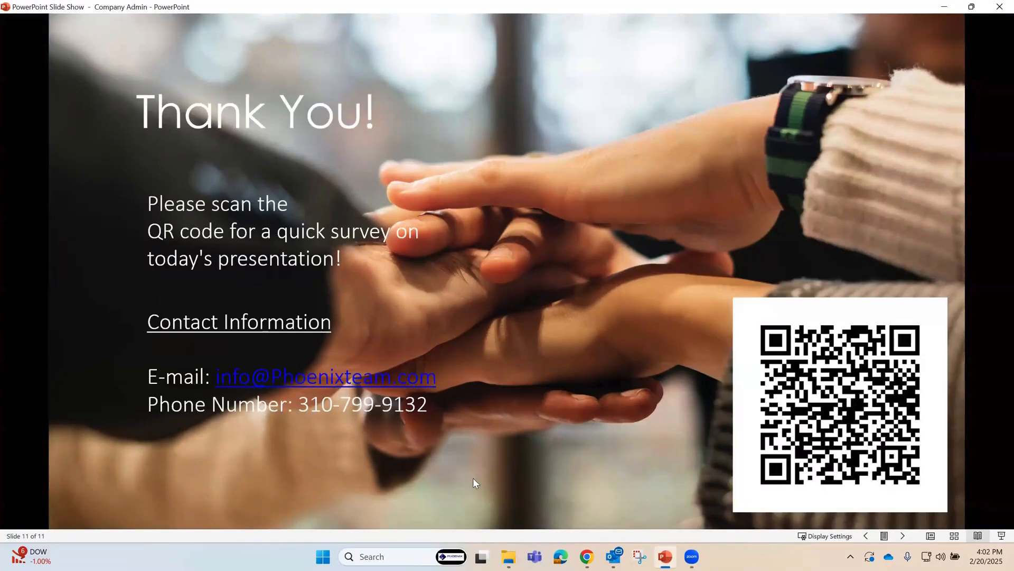